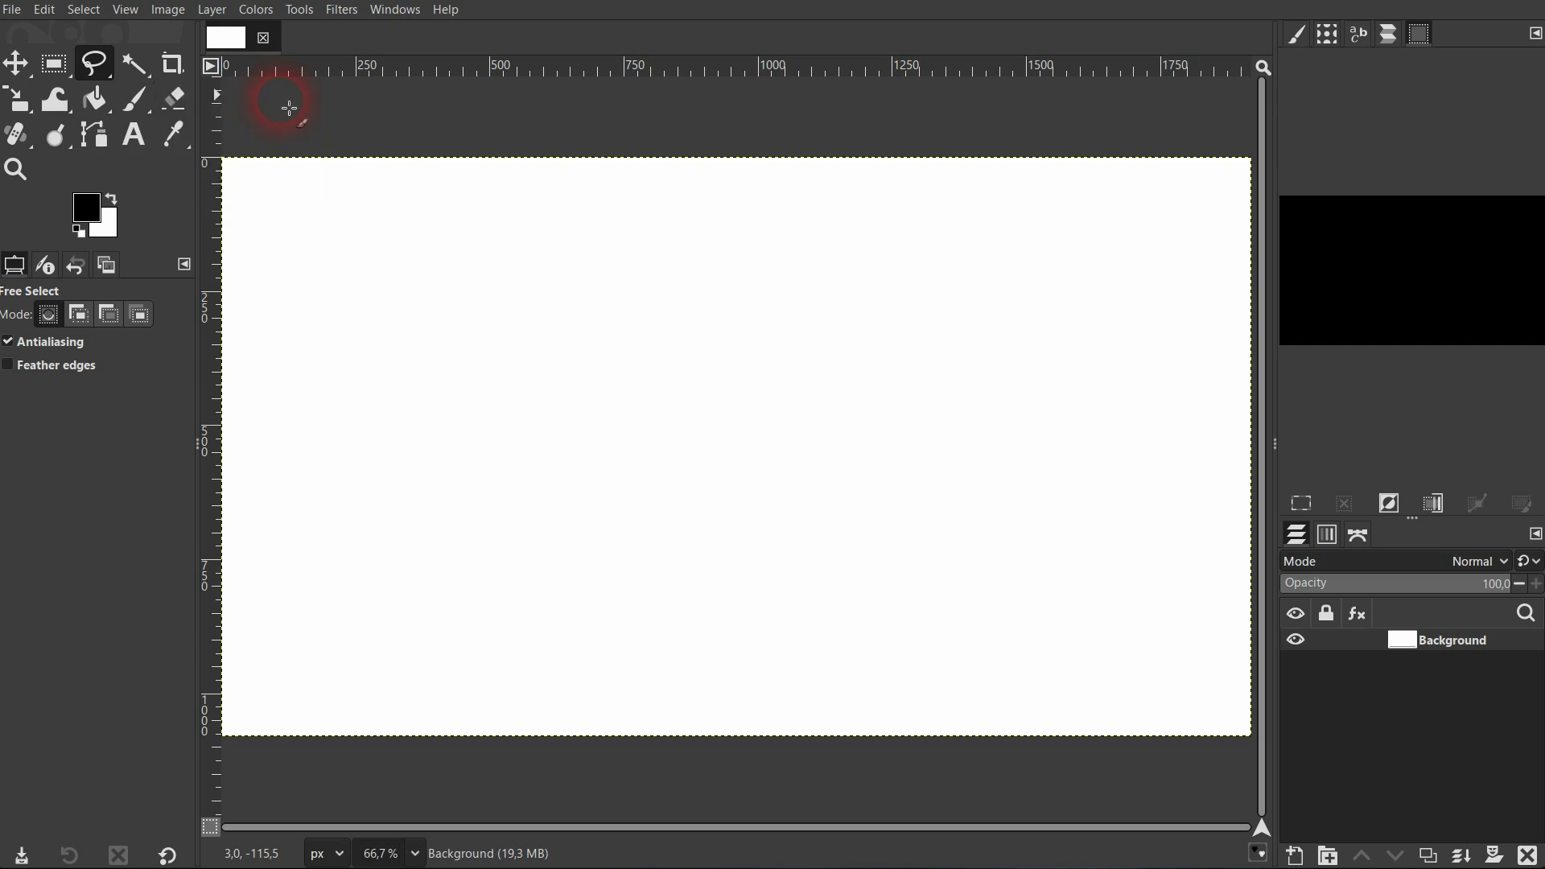
Step: Activate the Paintbrush tool and display its Tool Options dialog
left_click(300, 11)
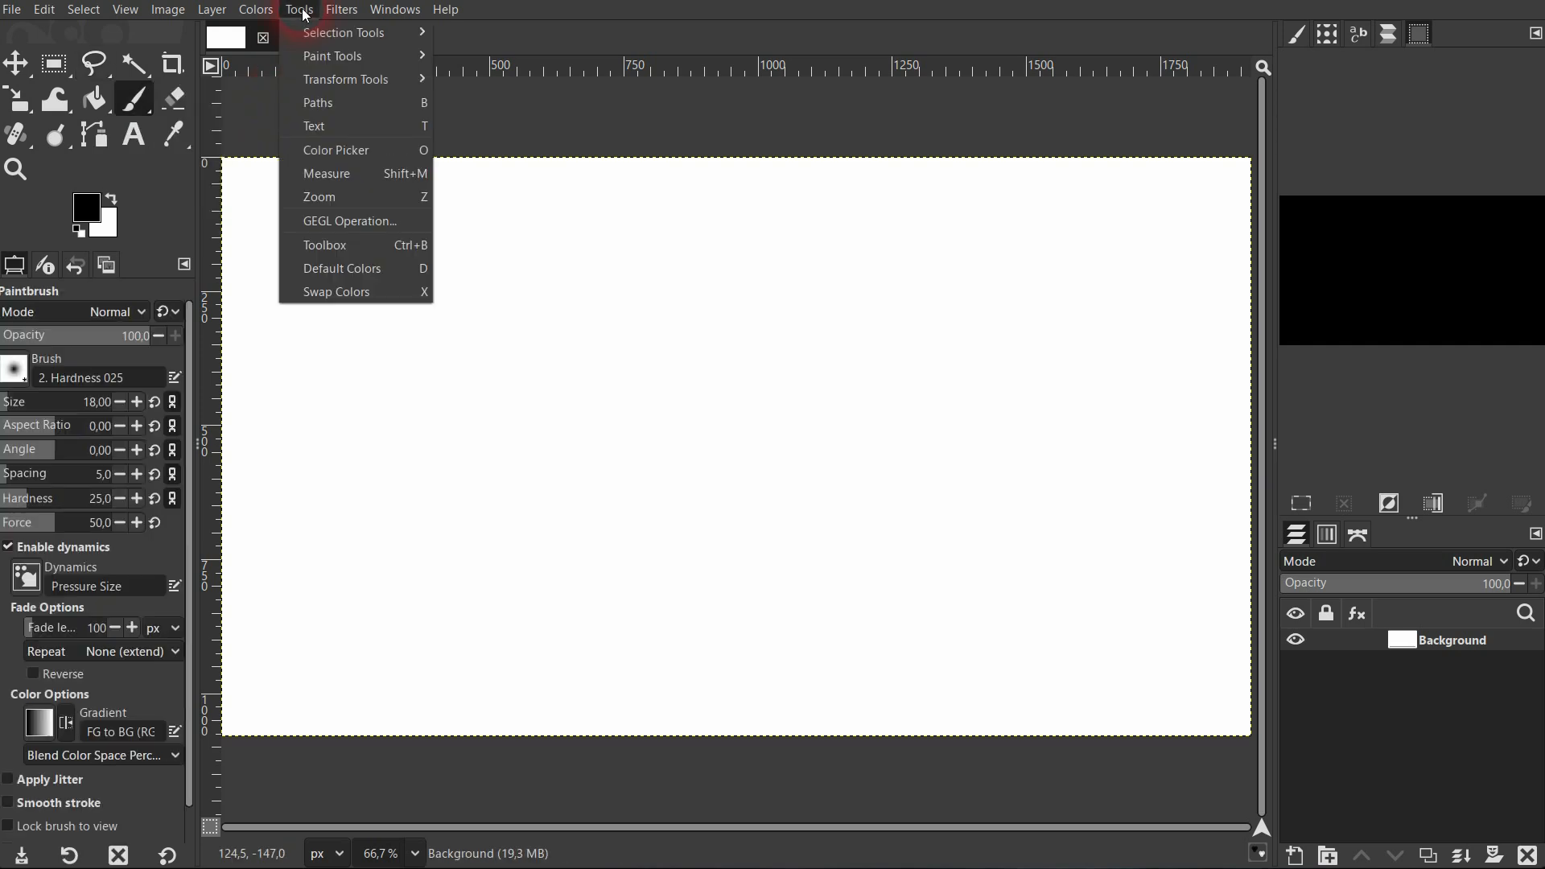
left_click(352, 55)
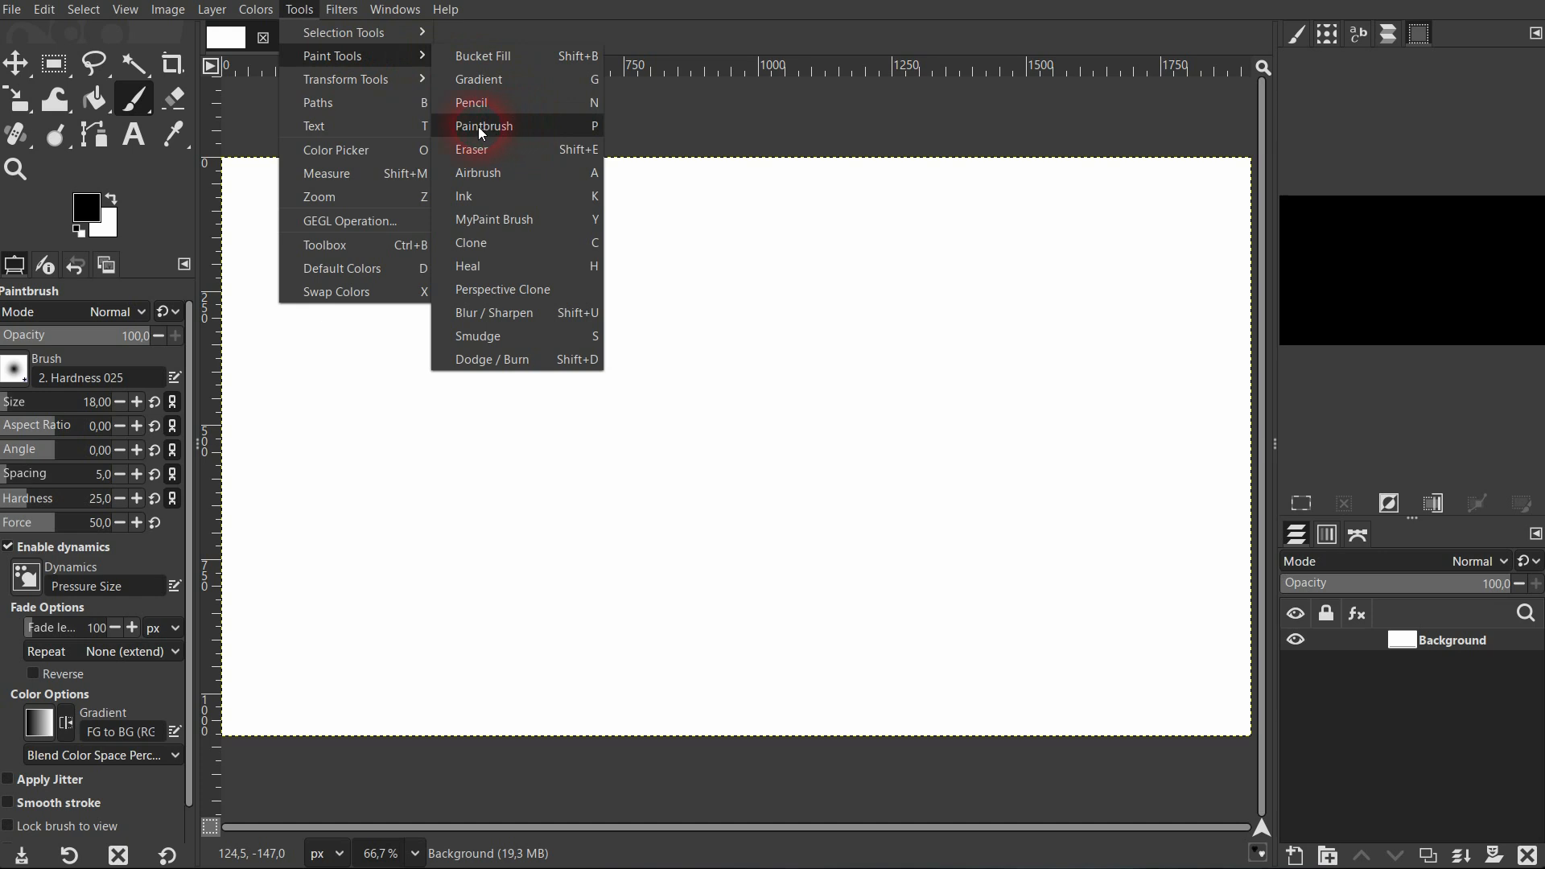
left_click(531, 125)
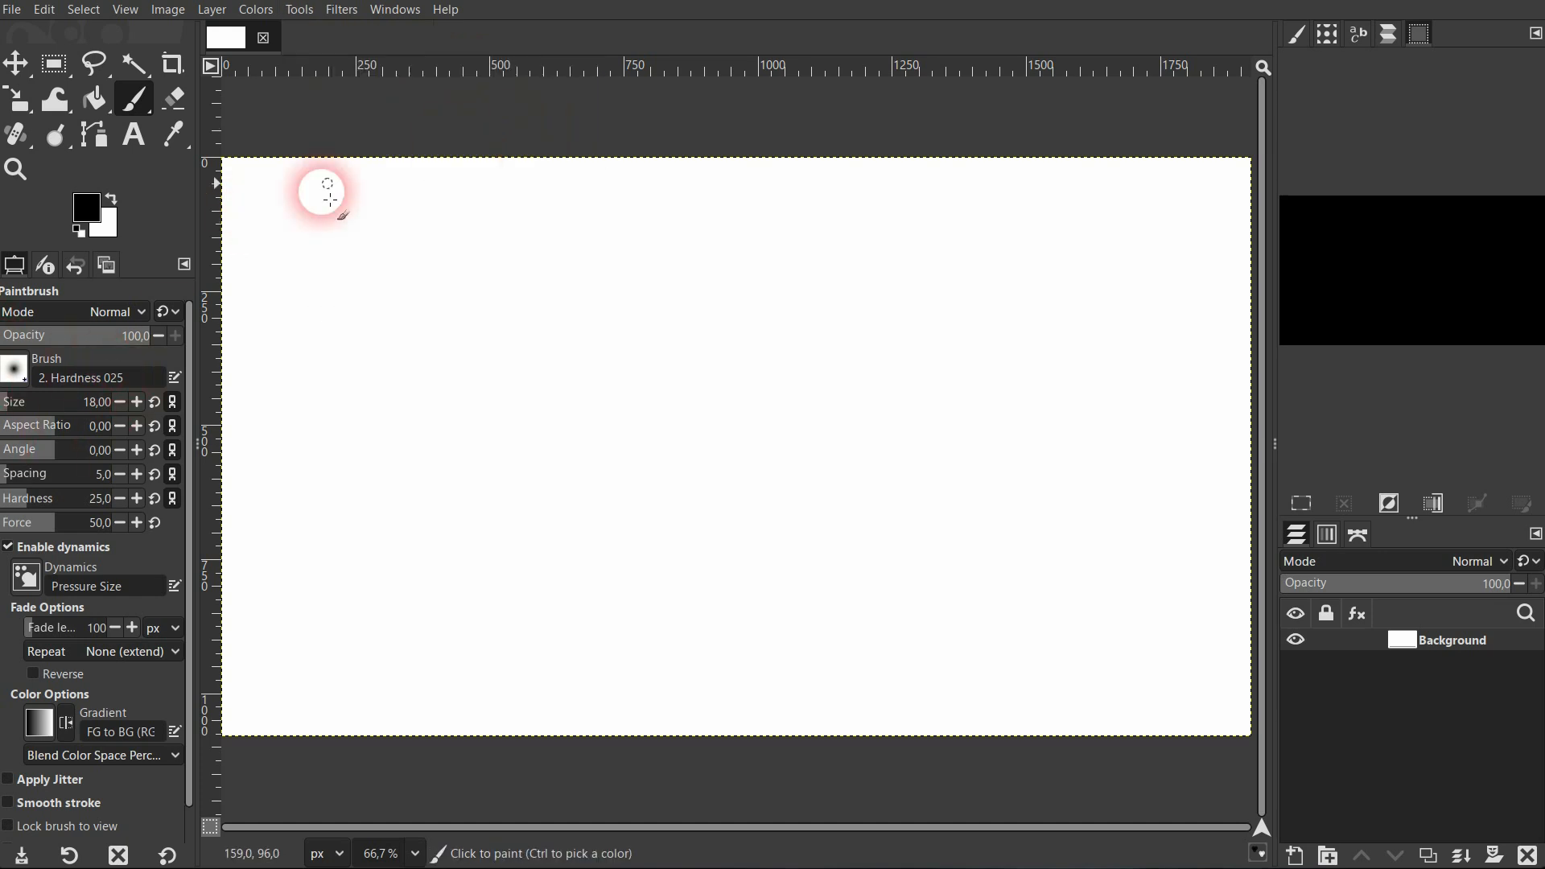
left_click(394, 9)
mouse_move(457, 55)
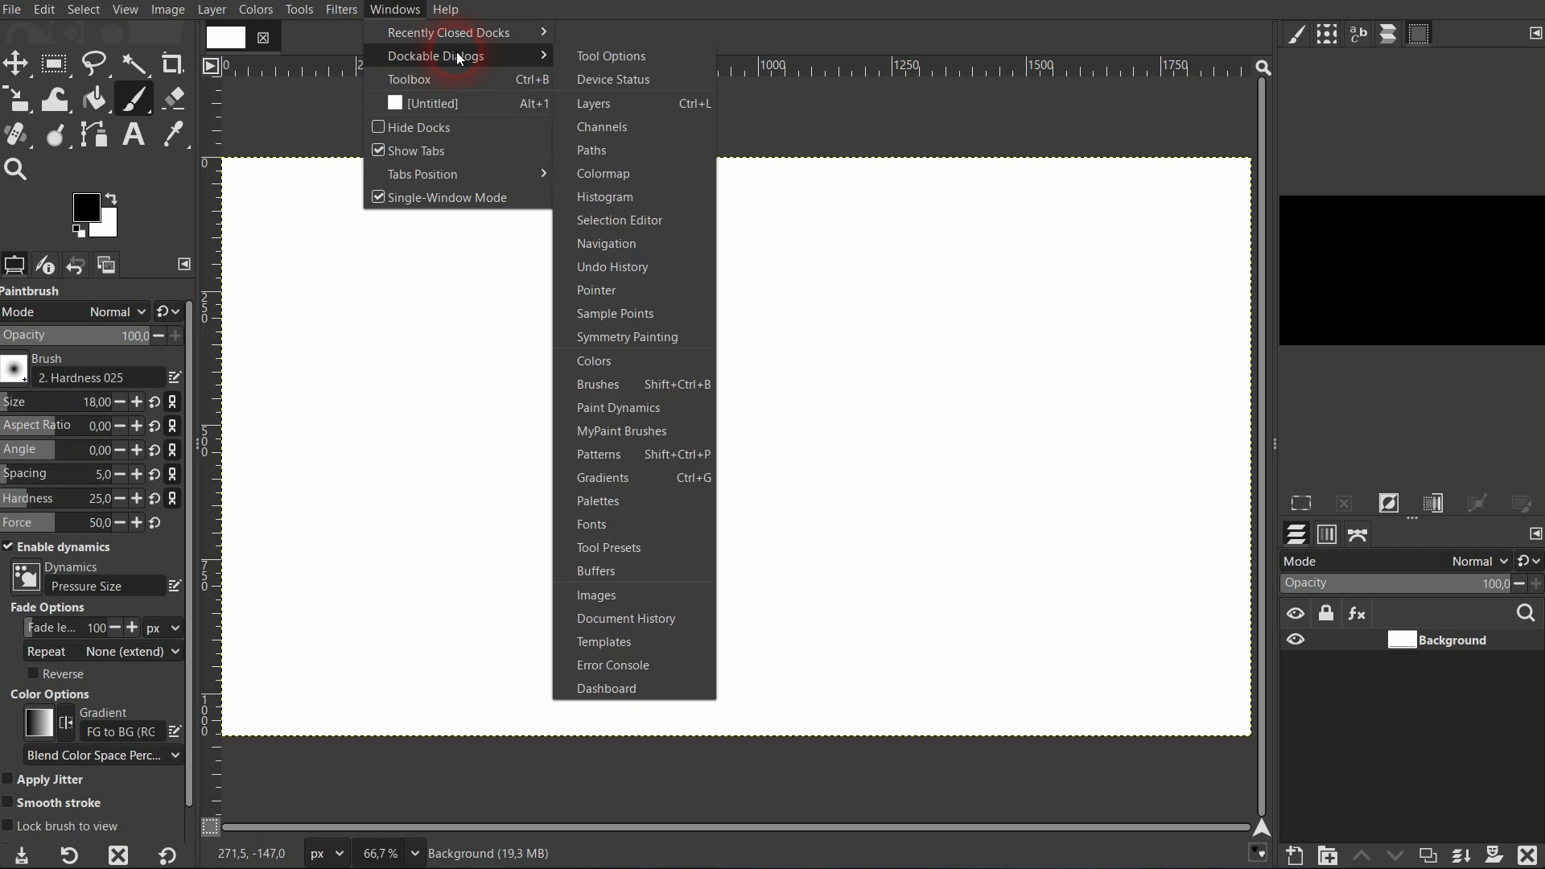
left_click(646, 60)
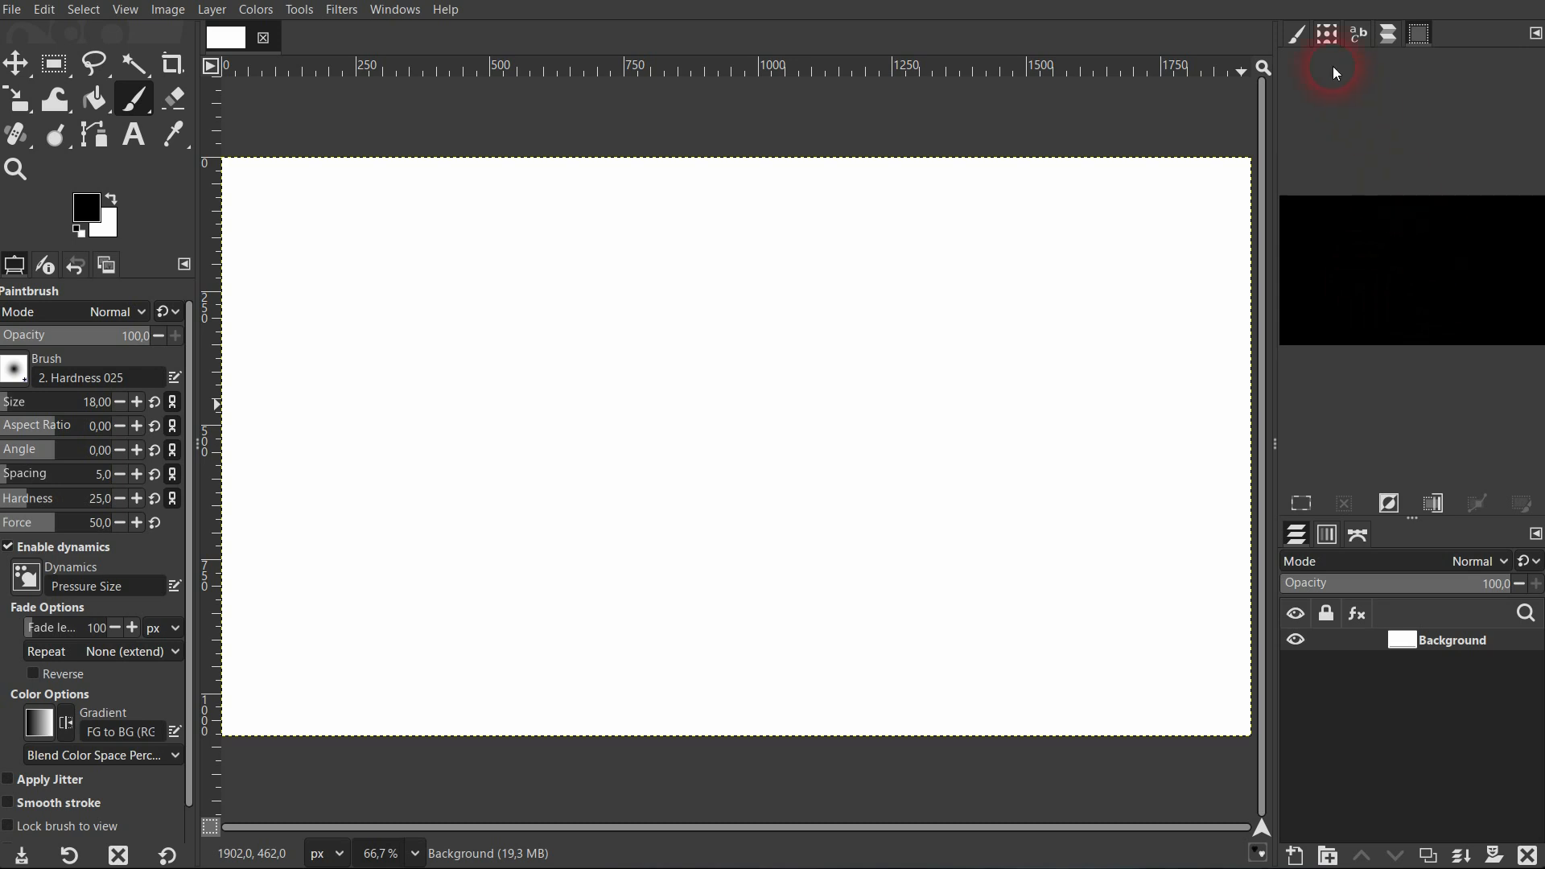
Step: Display the Brushes dialog with the available brush tips
left_click(1303, 35)
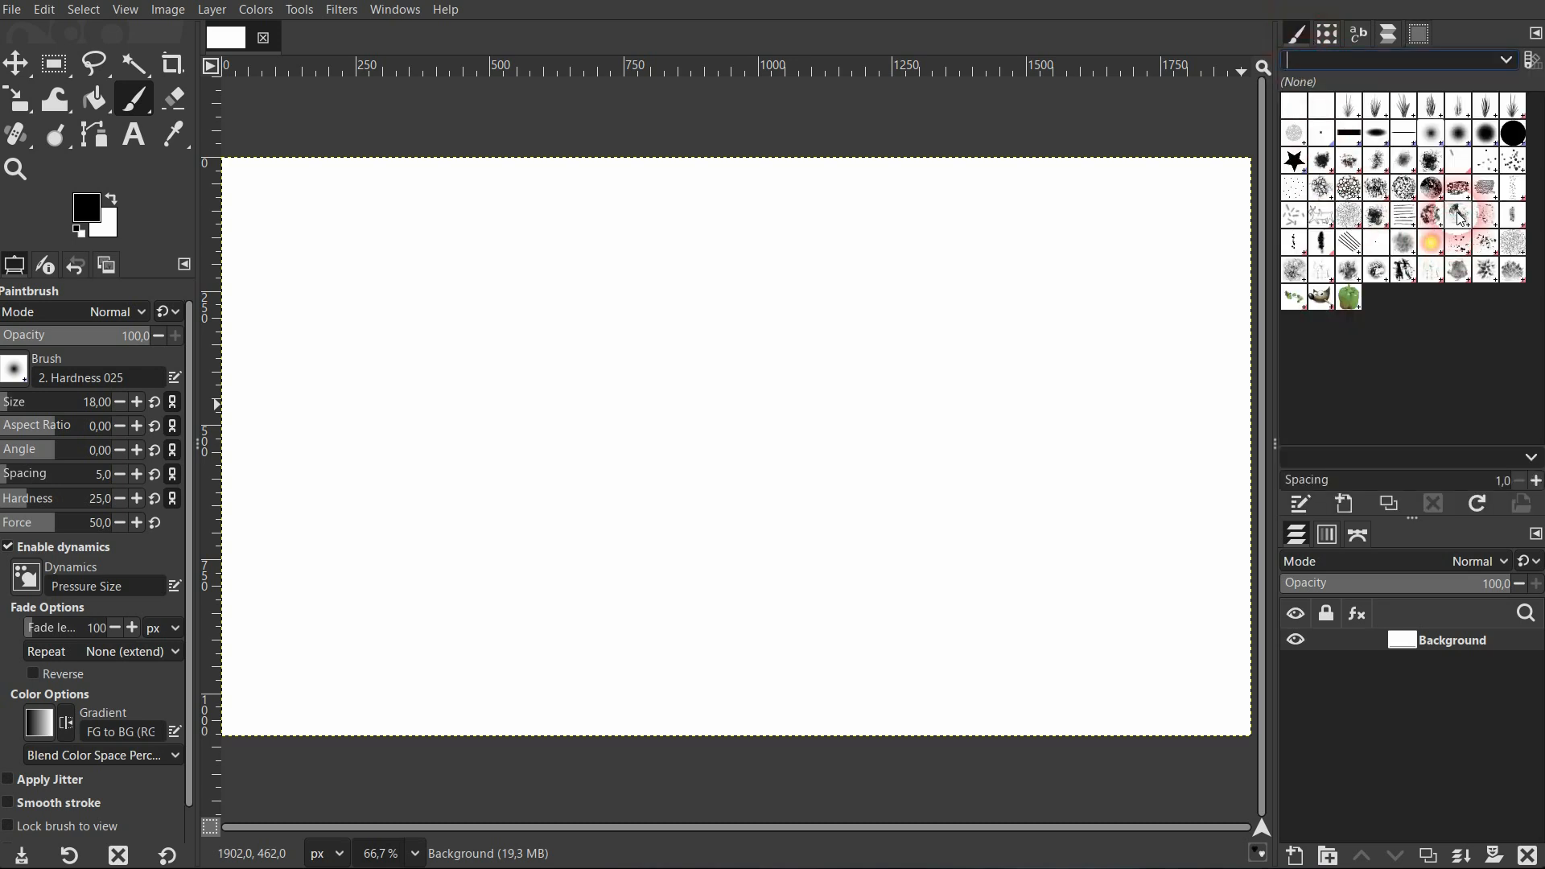
left_click(411, 15)
mouse_move(446, 55)
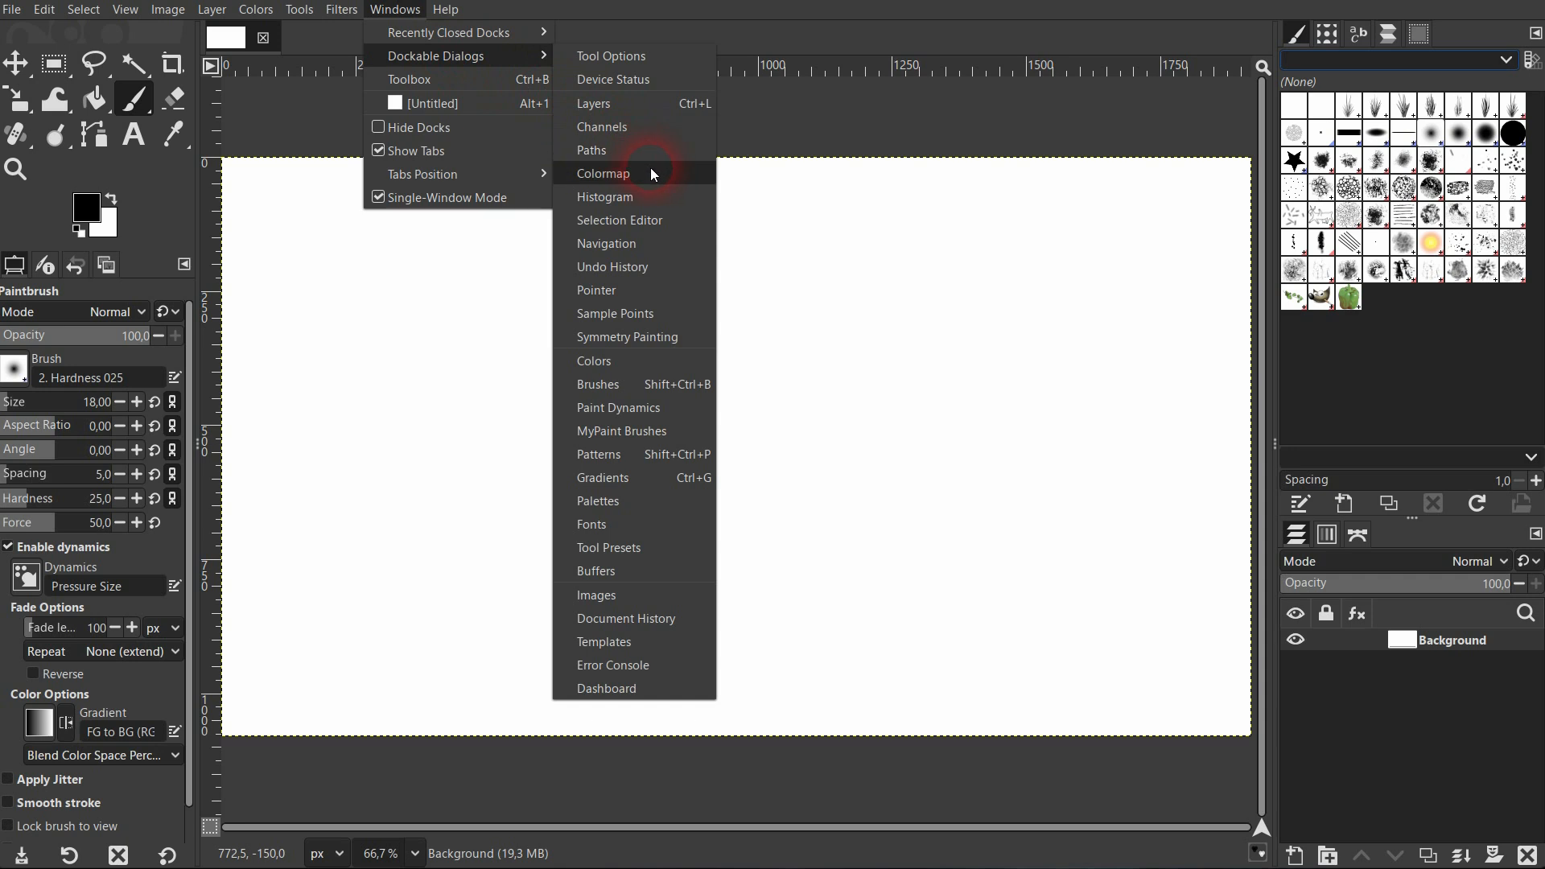
left_click(634, 390)
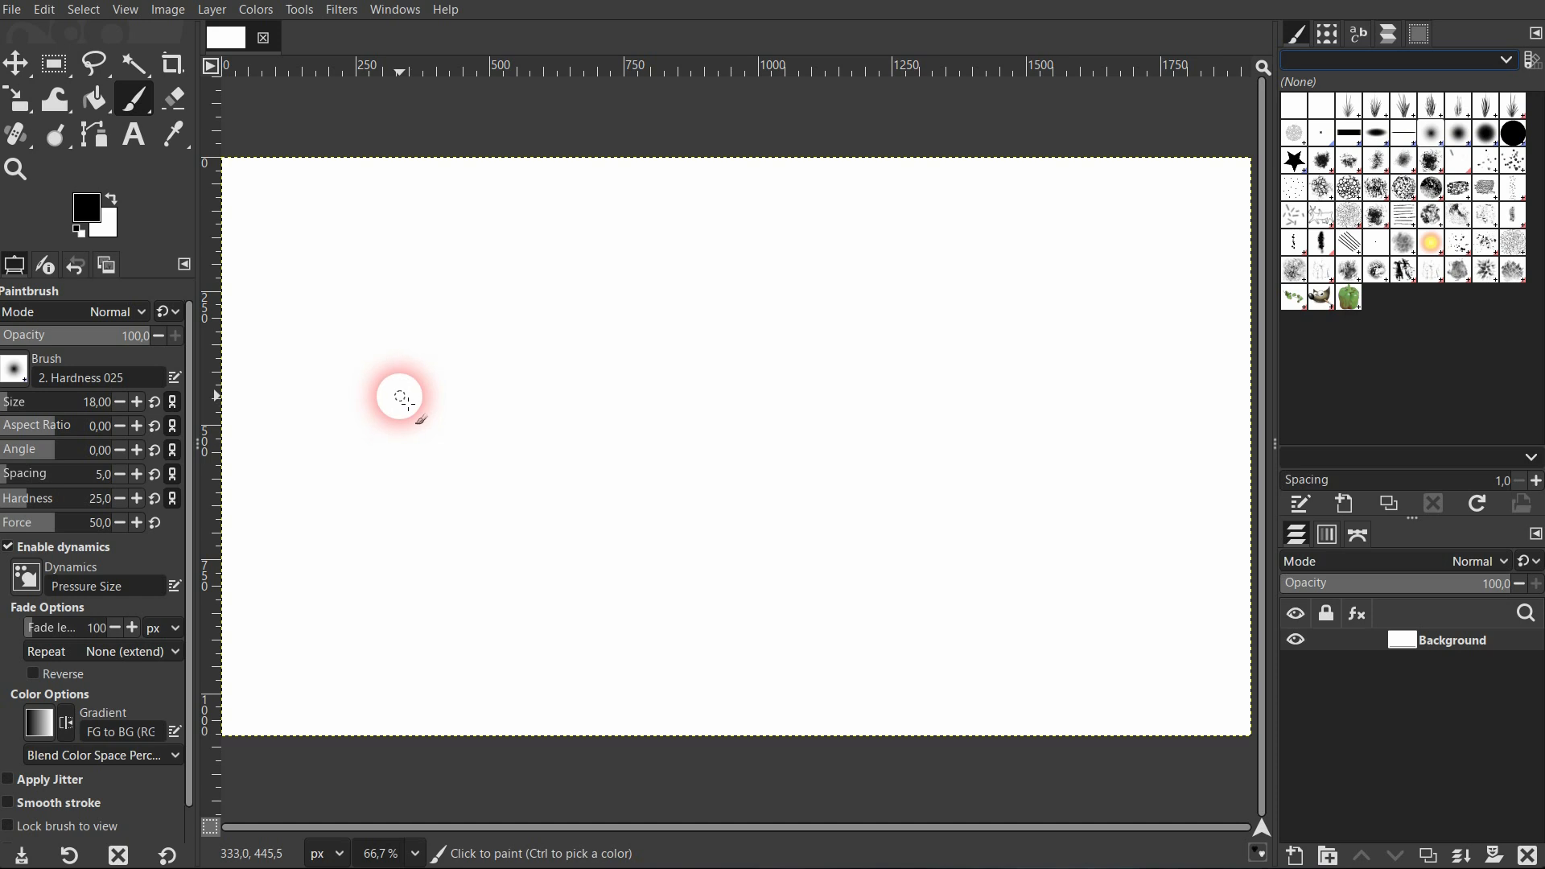
Step: Create a new 1920 × 1080 px layer named brush, filled with transparency
left_click(1294, 855)
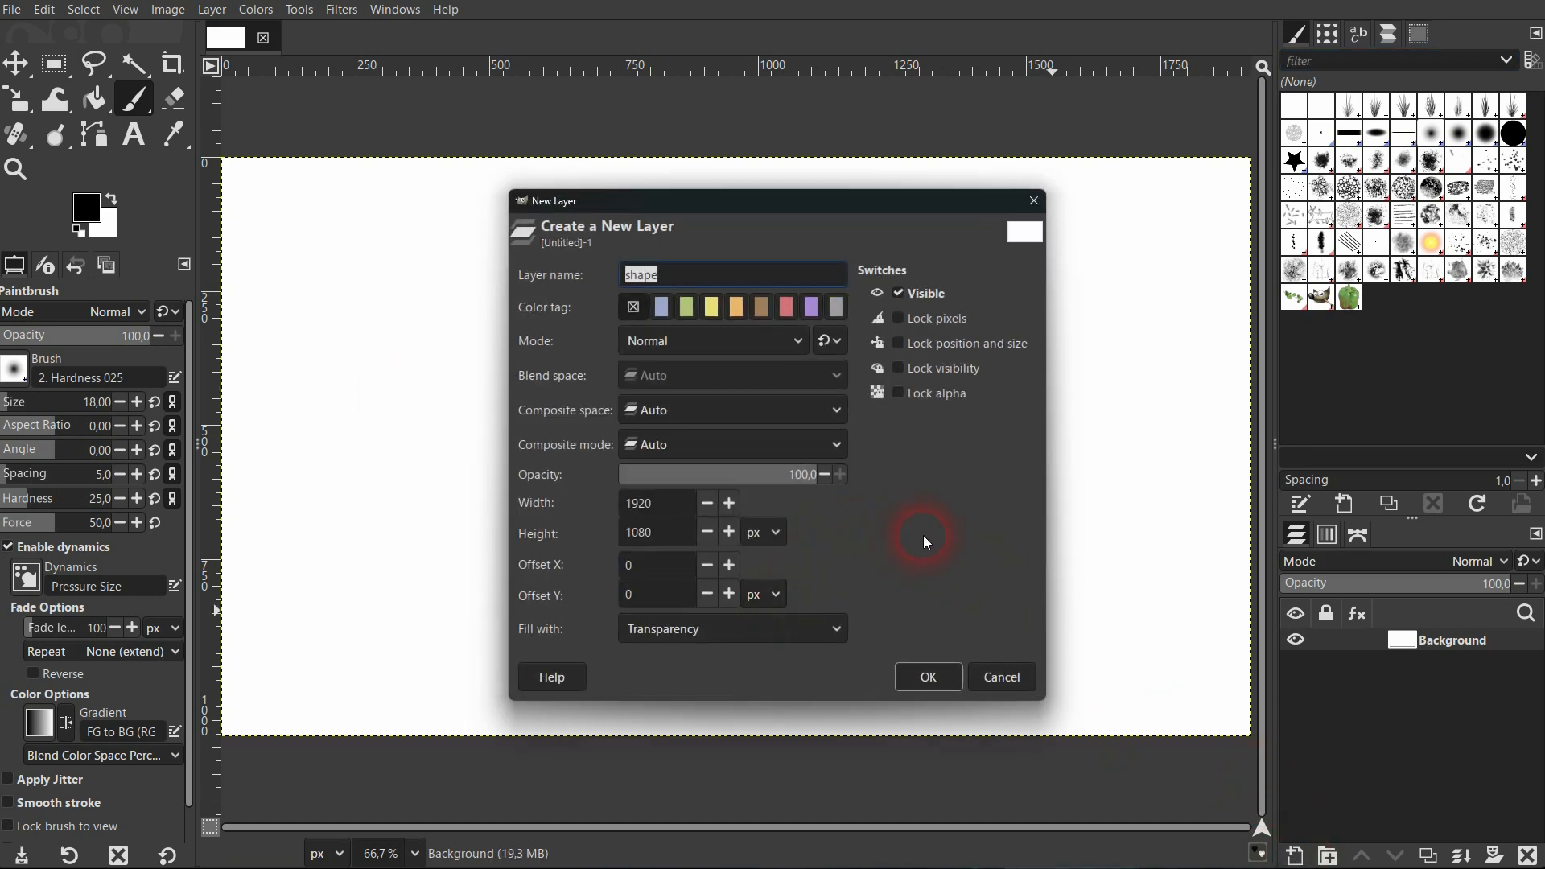
left_click(822, 630)
left_click(813, 630)
left_click(928, 676)
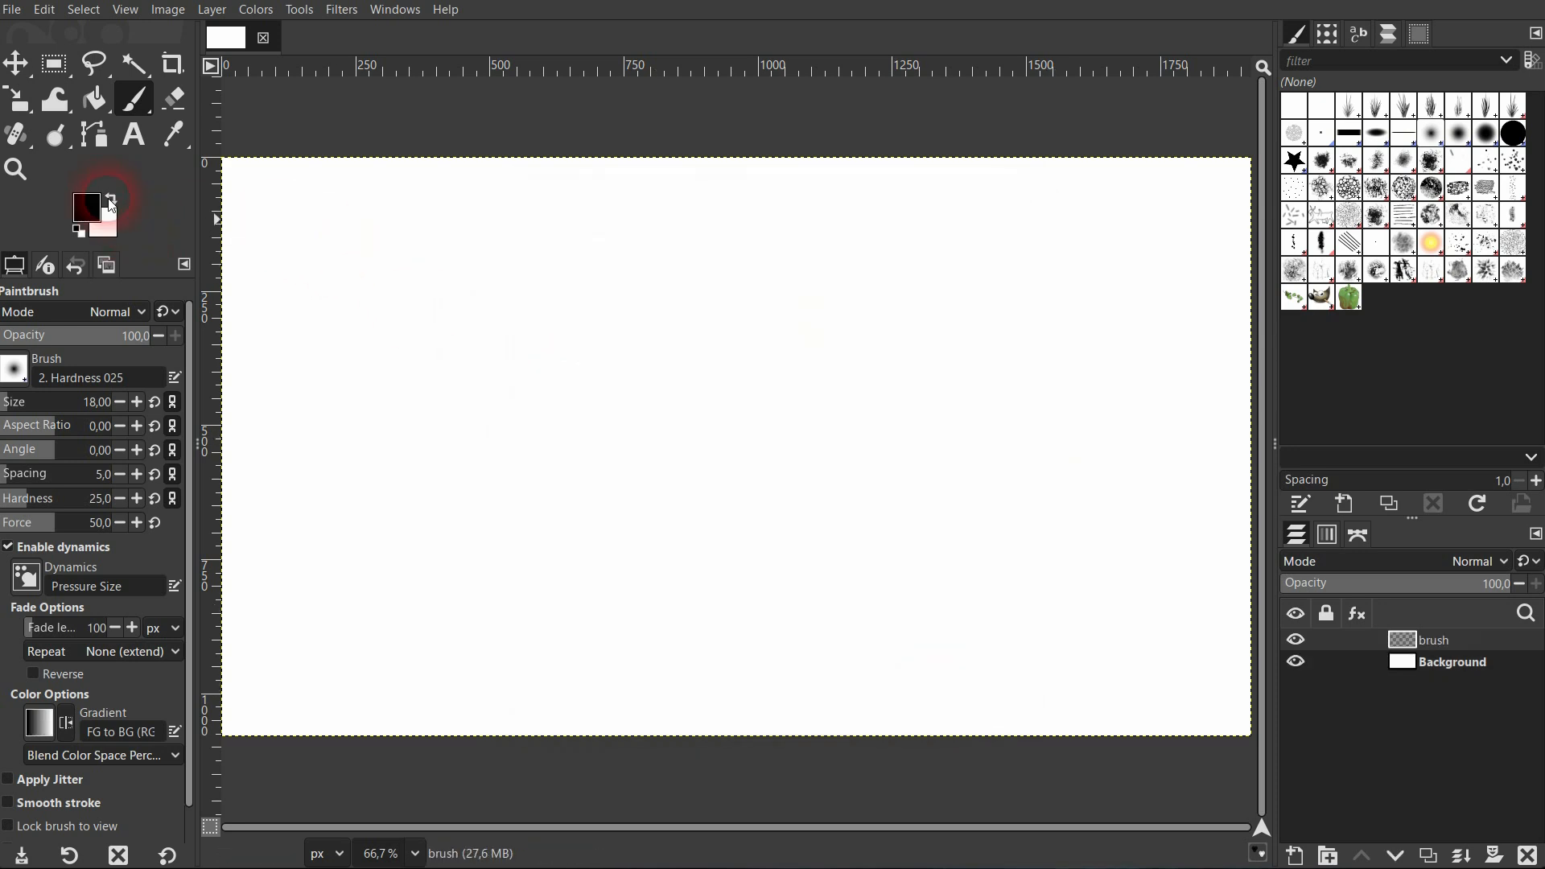
Step: Paint a wavy black stroke across the upper canvas with brush size 50 and toggle the brush layer's visibility to check it
left_click(24, 410)
mouse_move(457, 239)
left_mouse_down()
mouse_move(360, 299)
mouse_move(420, 376)
mouse_move(616, 298)
mouse_move(847, 352)
mouse_move(1121, 310)
left_mouse_up()
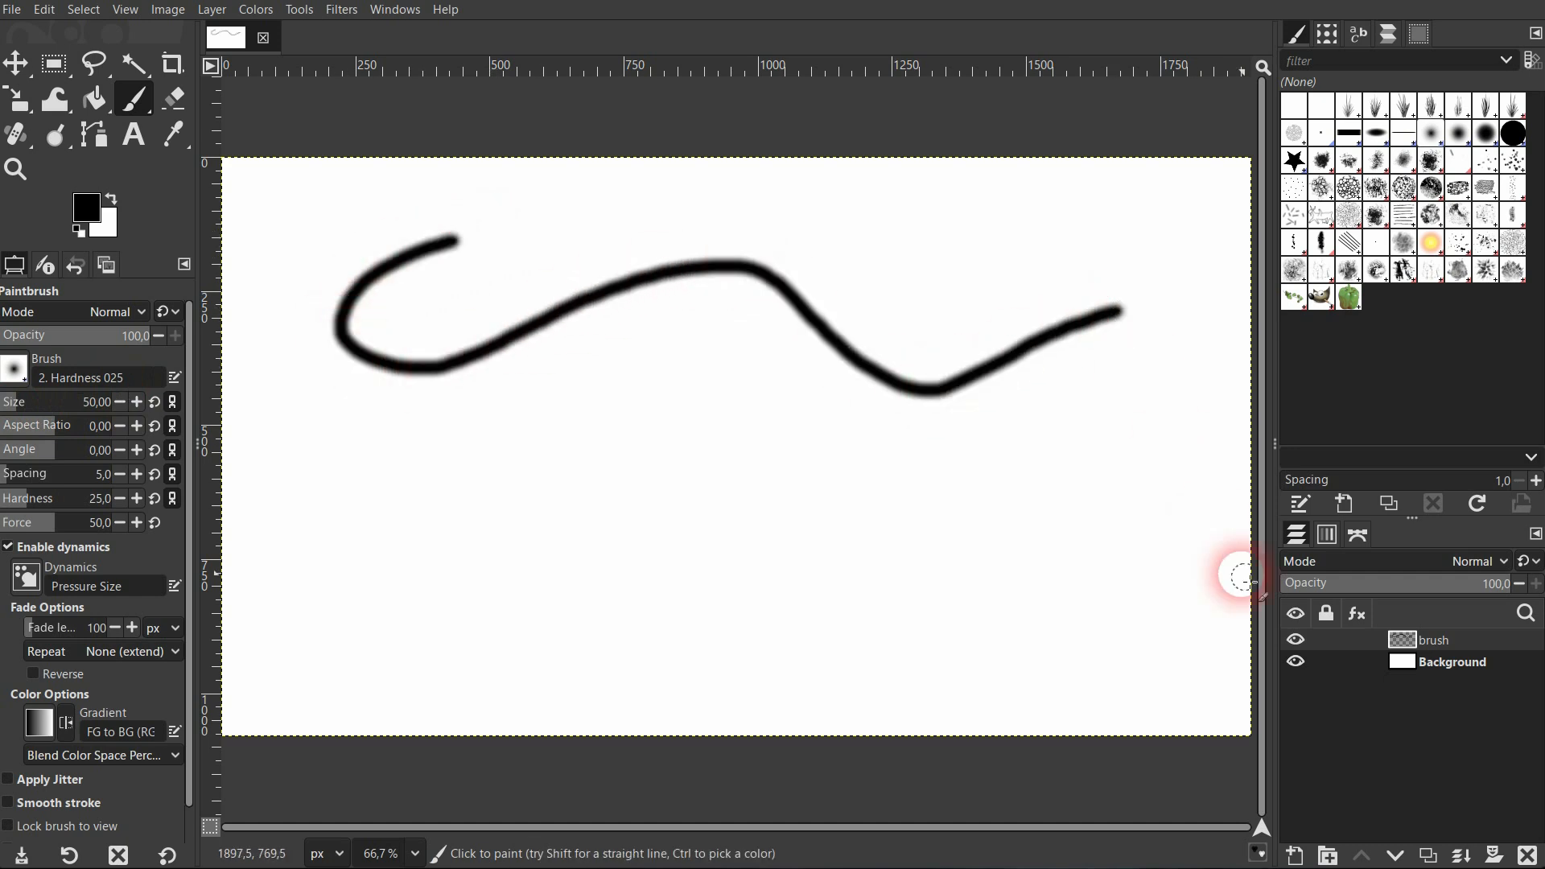
left_click(1296, 640)
left_click(1296, 640)
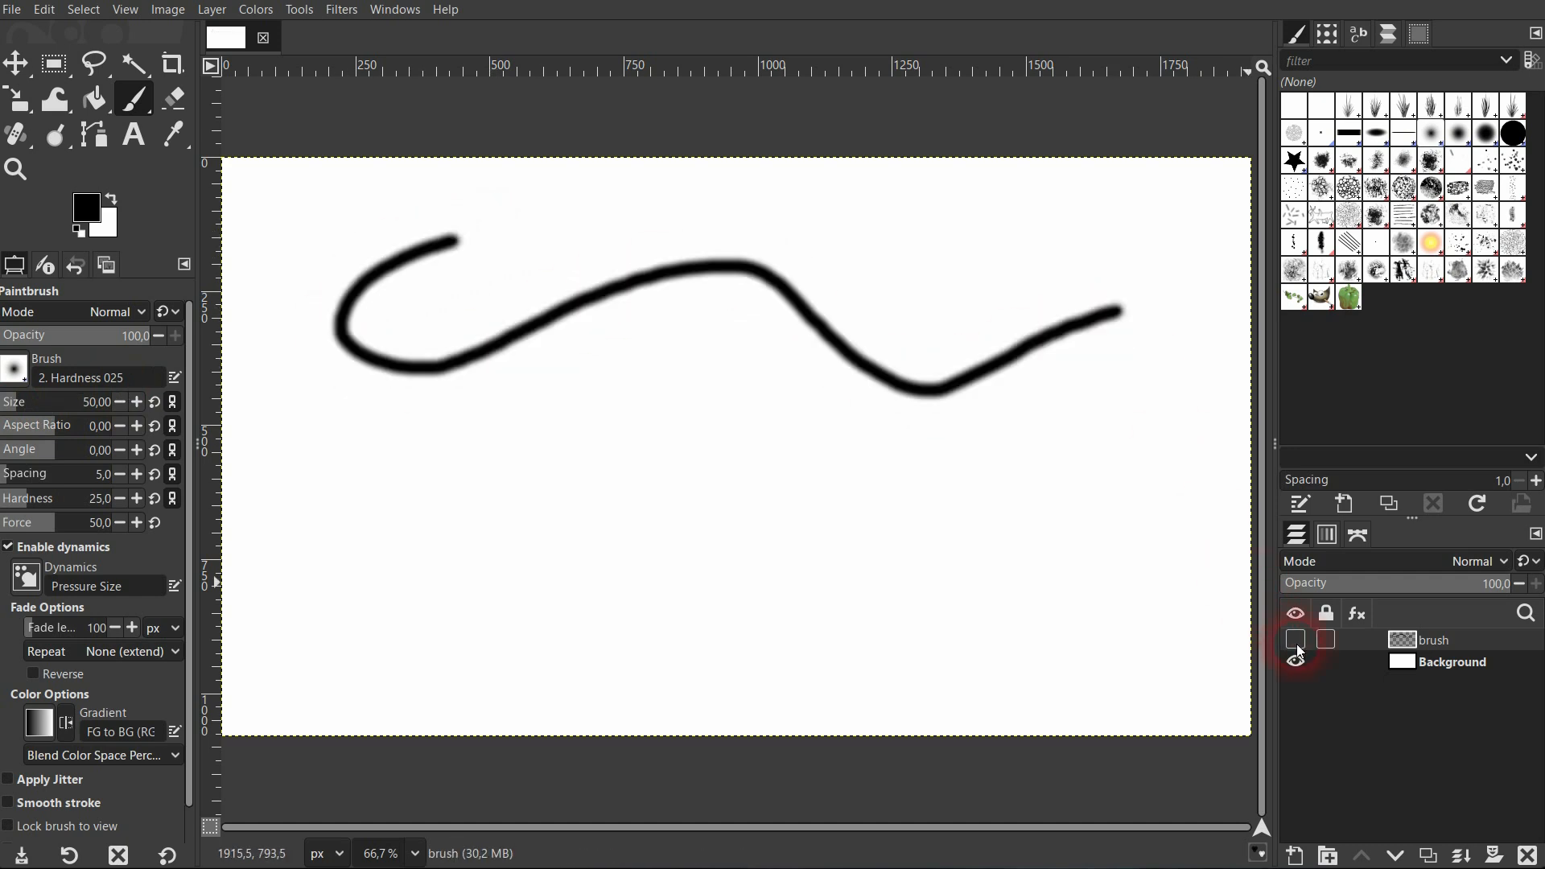
left_click(1296, 640)
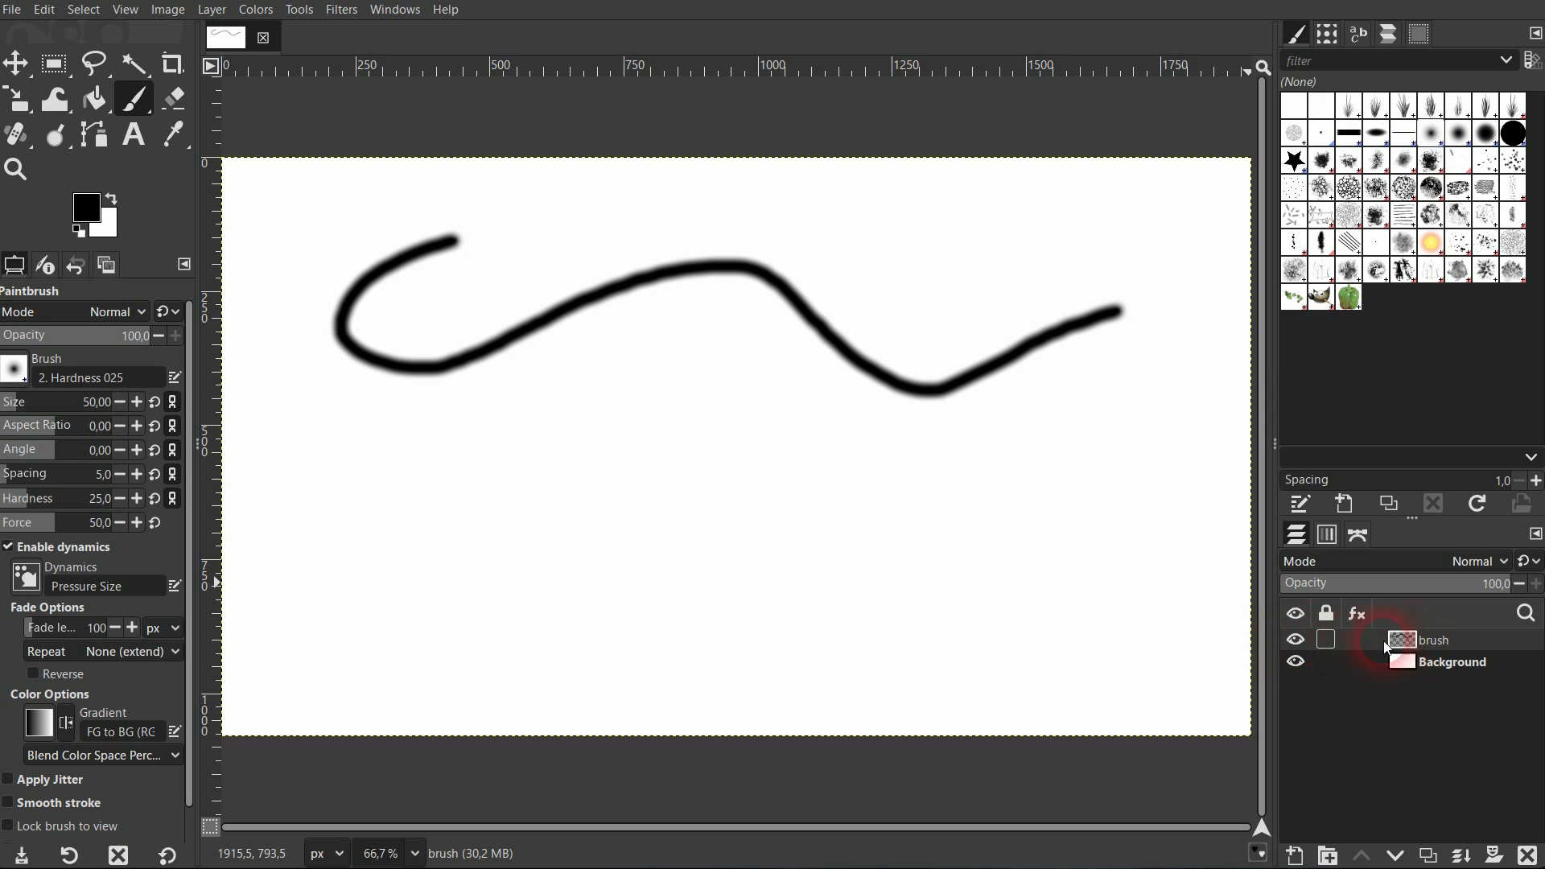
Step: Paint a dense black scribble below the wavy stroke and try reduced opacity on the brush layer before restoring it to 100
mouse_move(525, 439)
left_mouse_down()
mouse_move(491, 487)
mouse_move(679, 430)
mouse_move(729, 480)
mouse_move(622, 533)
mouse_move(693, 494)
mouse_move(675, 479)
mouse_move(699, 477)
mouse_move(687, 501)
mouse_move(710, 491)
mouse_move(643, 502)
mouse_move(648, 444)
mouse_move(596, 478)
mouse_move(633, 442)
mouse_move(512, 489)
mouse_move(622, 511)
mouse_move(558, 482)
mouse_move(640, 492)
mouse_move(586, 472)
mouse_move(616, 475)
left_mouse_up()
mouse_move(1467, 590)
left_mouse_down()
mouse_move(1365, 588)
mouse_move(1507, 586)
left_mouse_up()
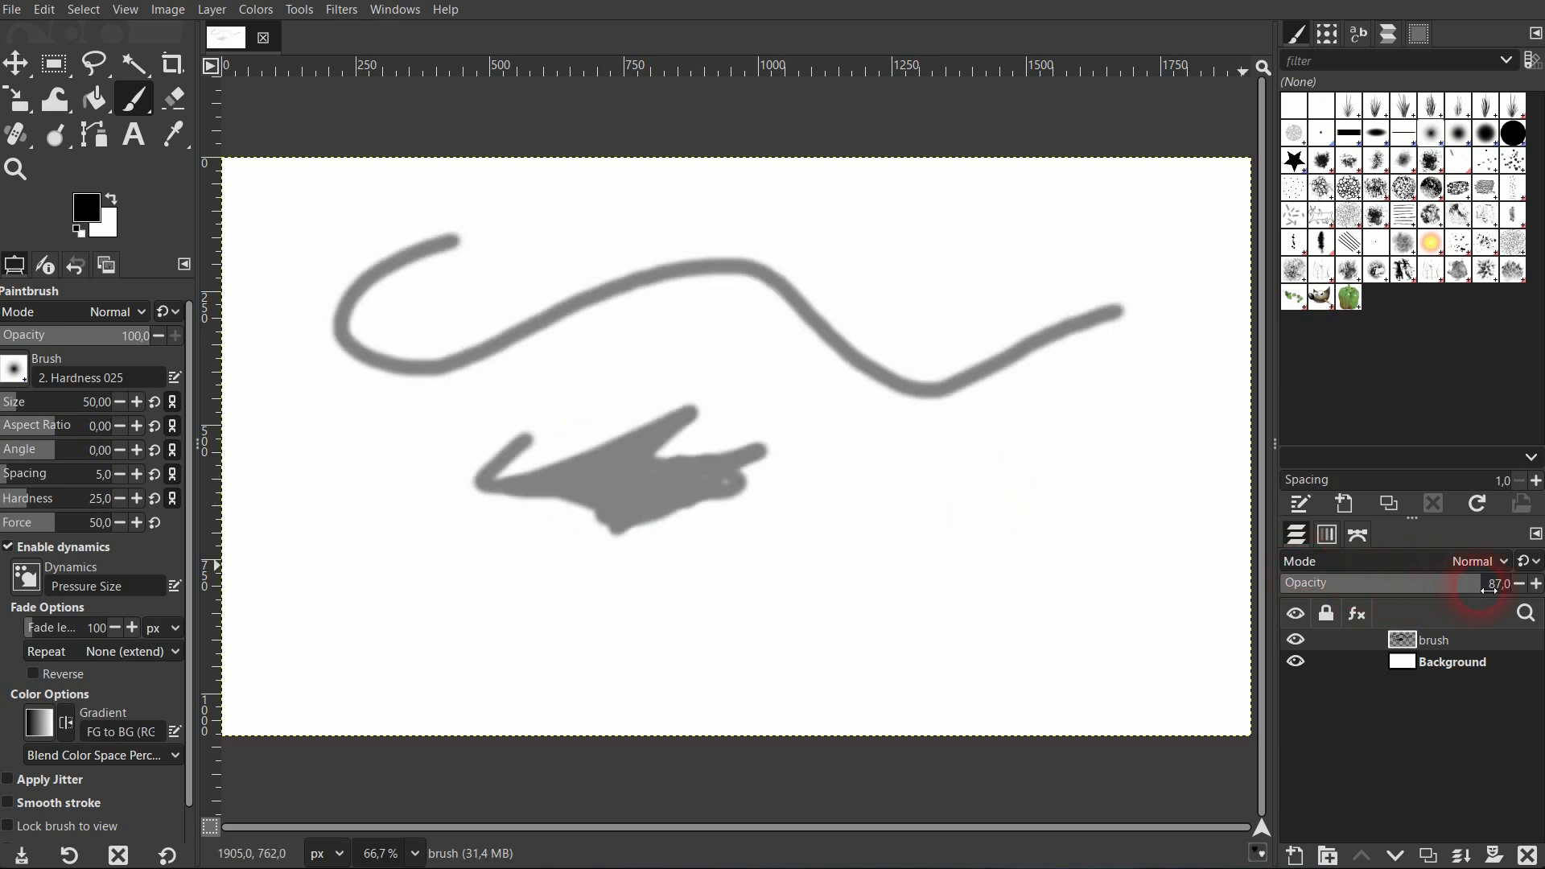
Step: Try the brush layer's blend modes one after another, including Multiply, Grain merge and LCh Hue, ending on Luminance
left_click(1472, 564)
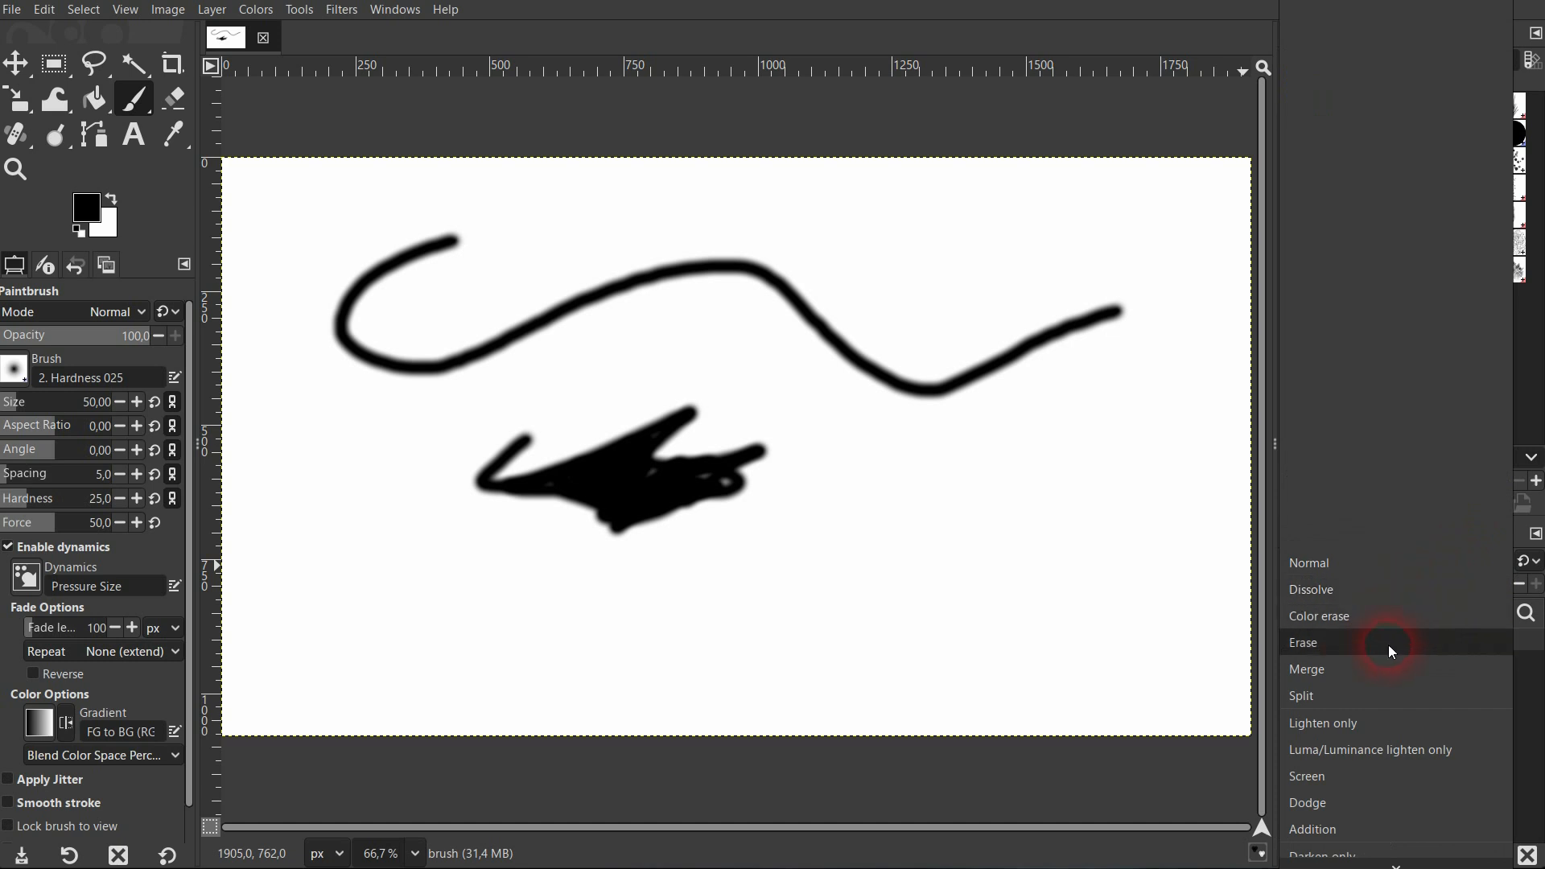
left_click(1390, 669)
key("Down")
key("Down")
key("Down")
key("Down")
key("Down")
key("Down")
key("Down")
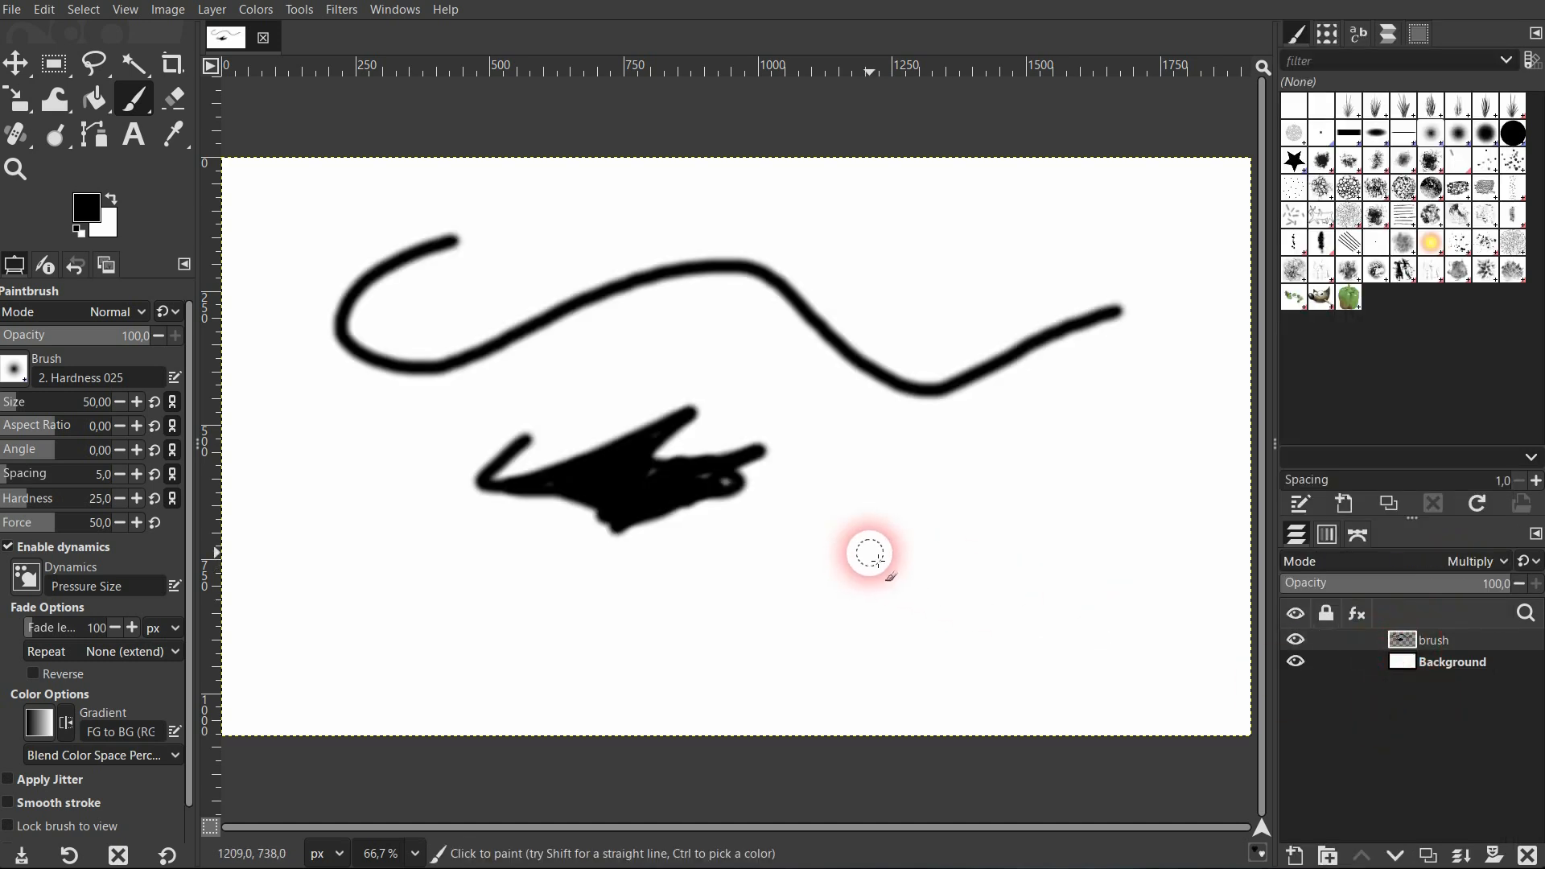
key("Down")
key("Down")
key("Down")
key("Down")
key("Down")
key("Down")
key("Down")
key("Down")
key("Down")
key("Down")
key("Down")
key("Down")
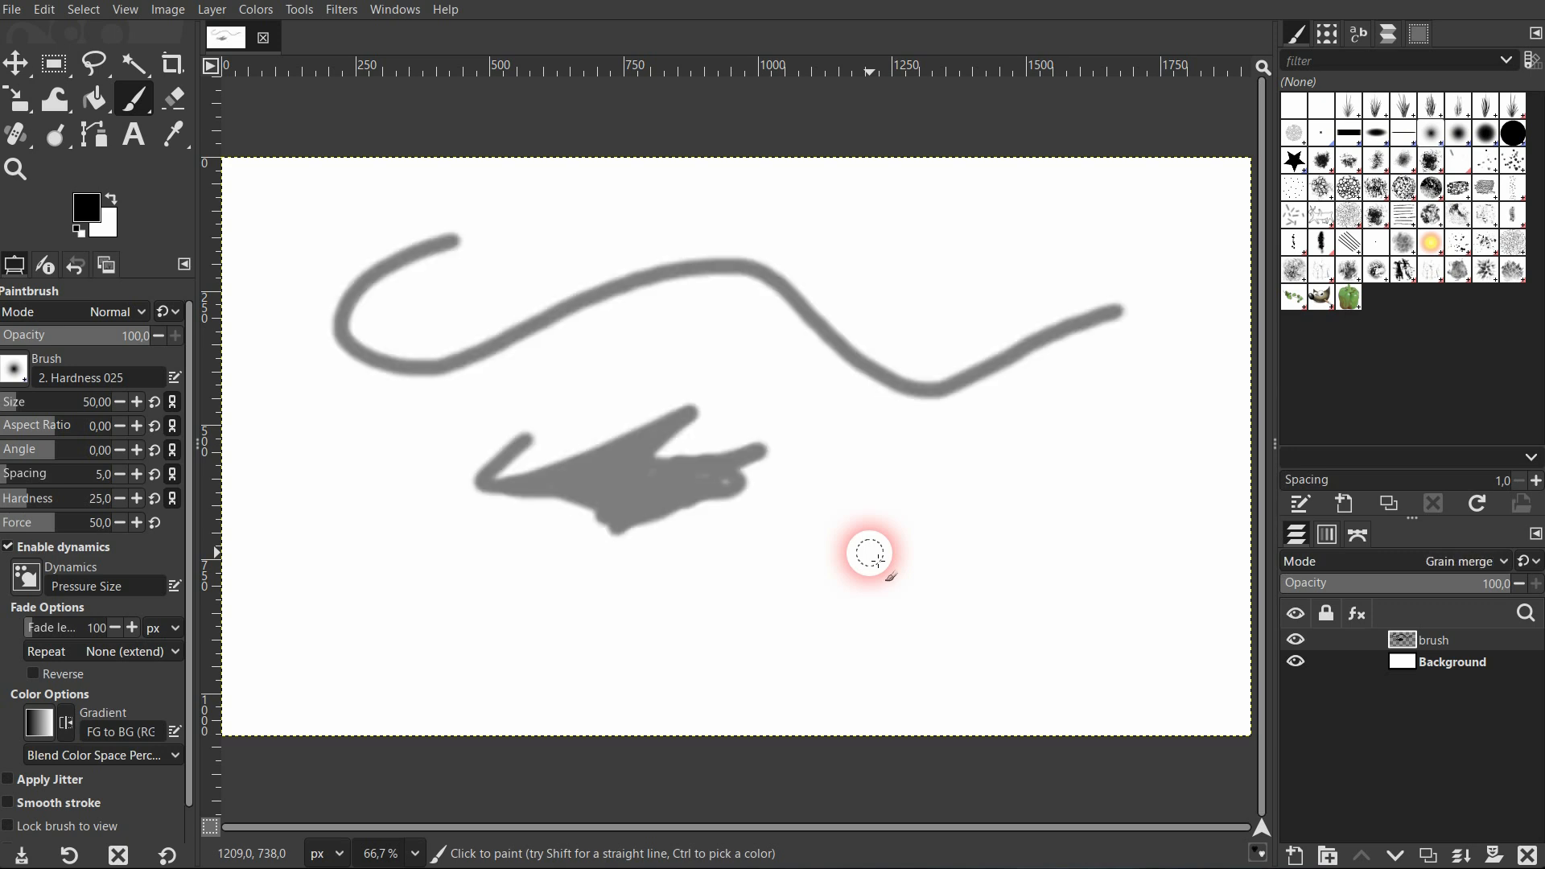
key("Down")
key("Down")
key("Down")
key("Down")
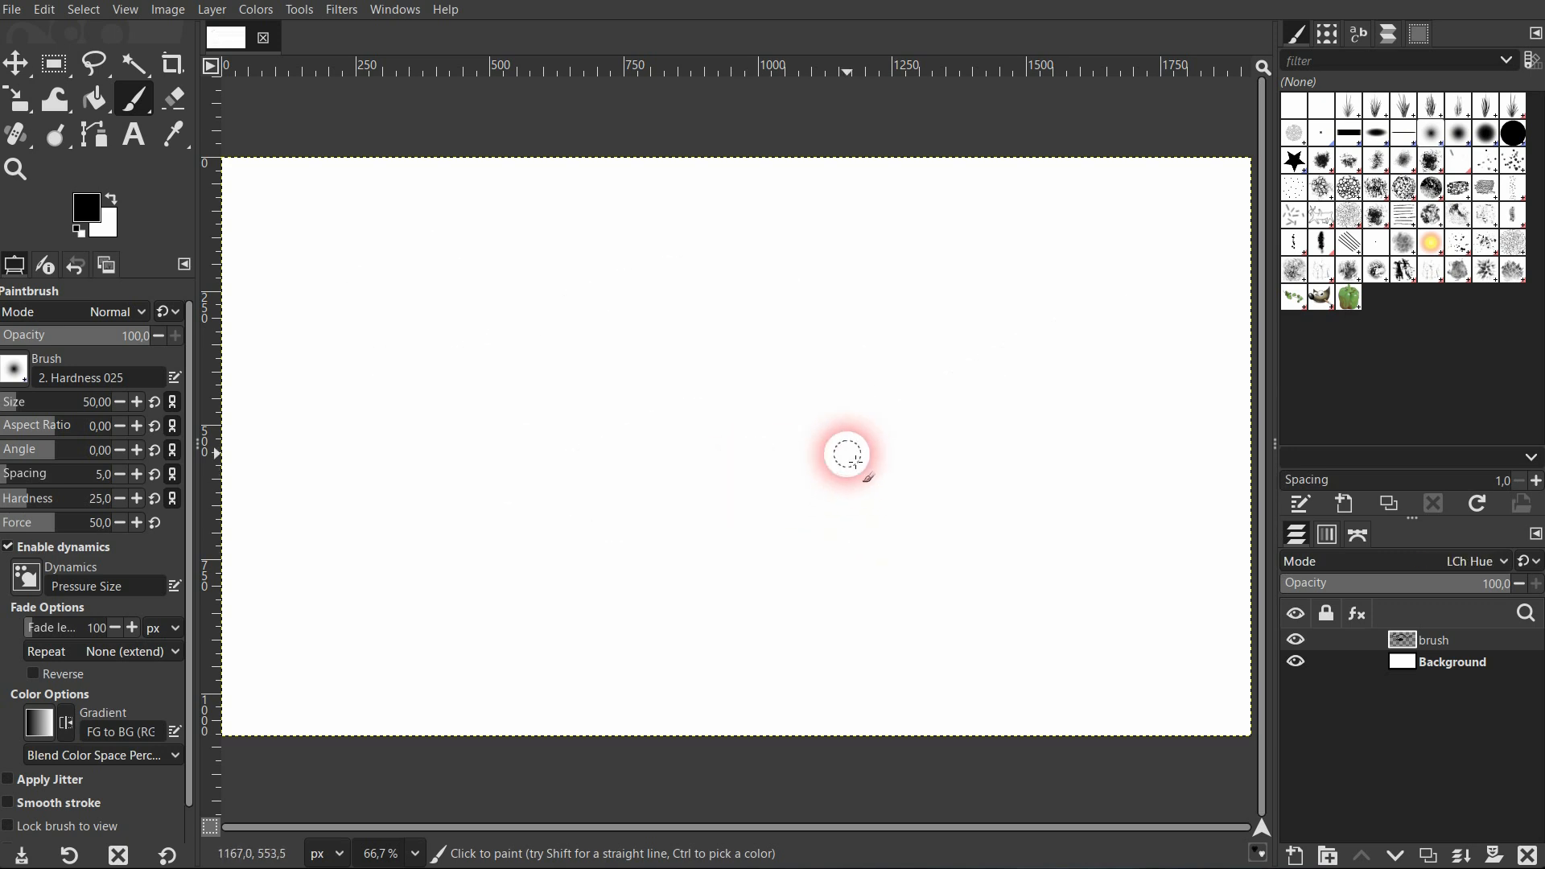
key("Down")
key("Down")
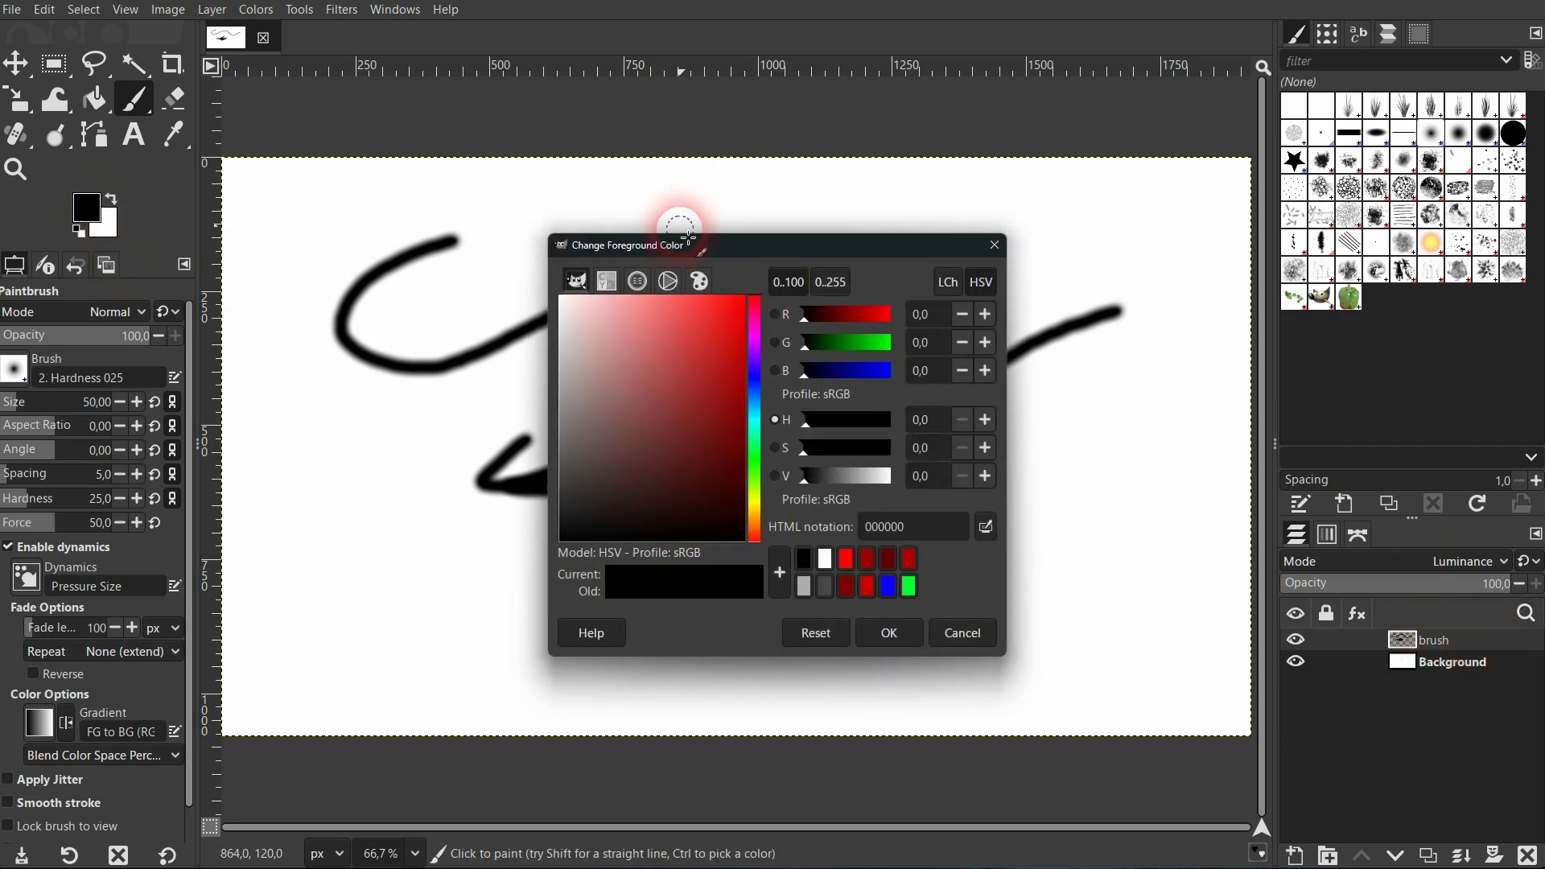
Step: Set the foreground color to red ff0000 and paint a looping outline around the black scribble
left_click(668, 281)
left_click_drag(656, 444, 906, 474)
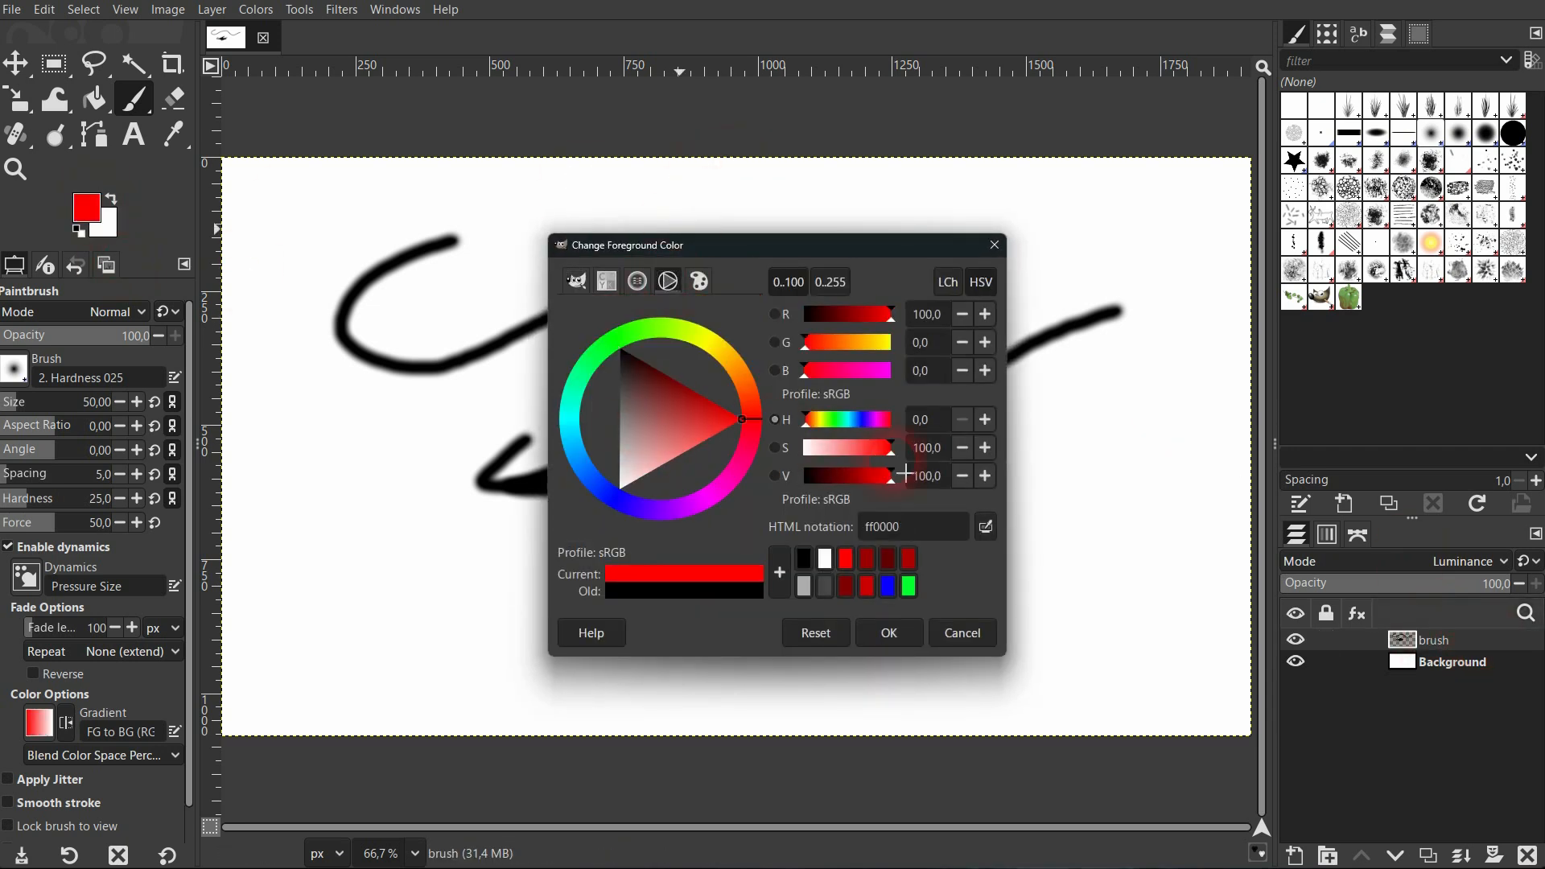
left_click(896, 631)
mouse_move(998, 519)
left_mouse_down()
mouse_move(896, 541)
mouse_move(817, 493)
mouse_move(777, 419)
mouse_move(510, 394)
mouse_move(524, 486)
mouse_move(813, 593)
mouse_move(899, 558)
left_mouse_up()
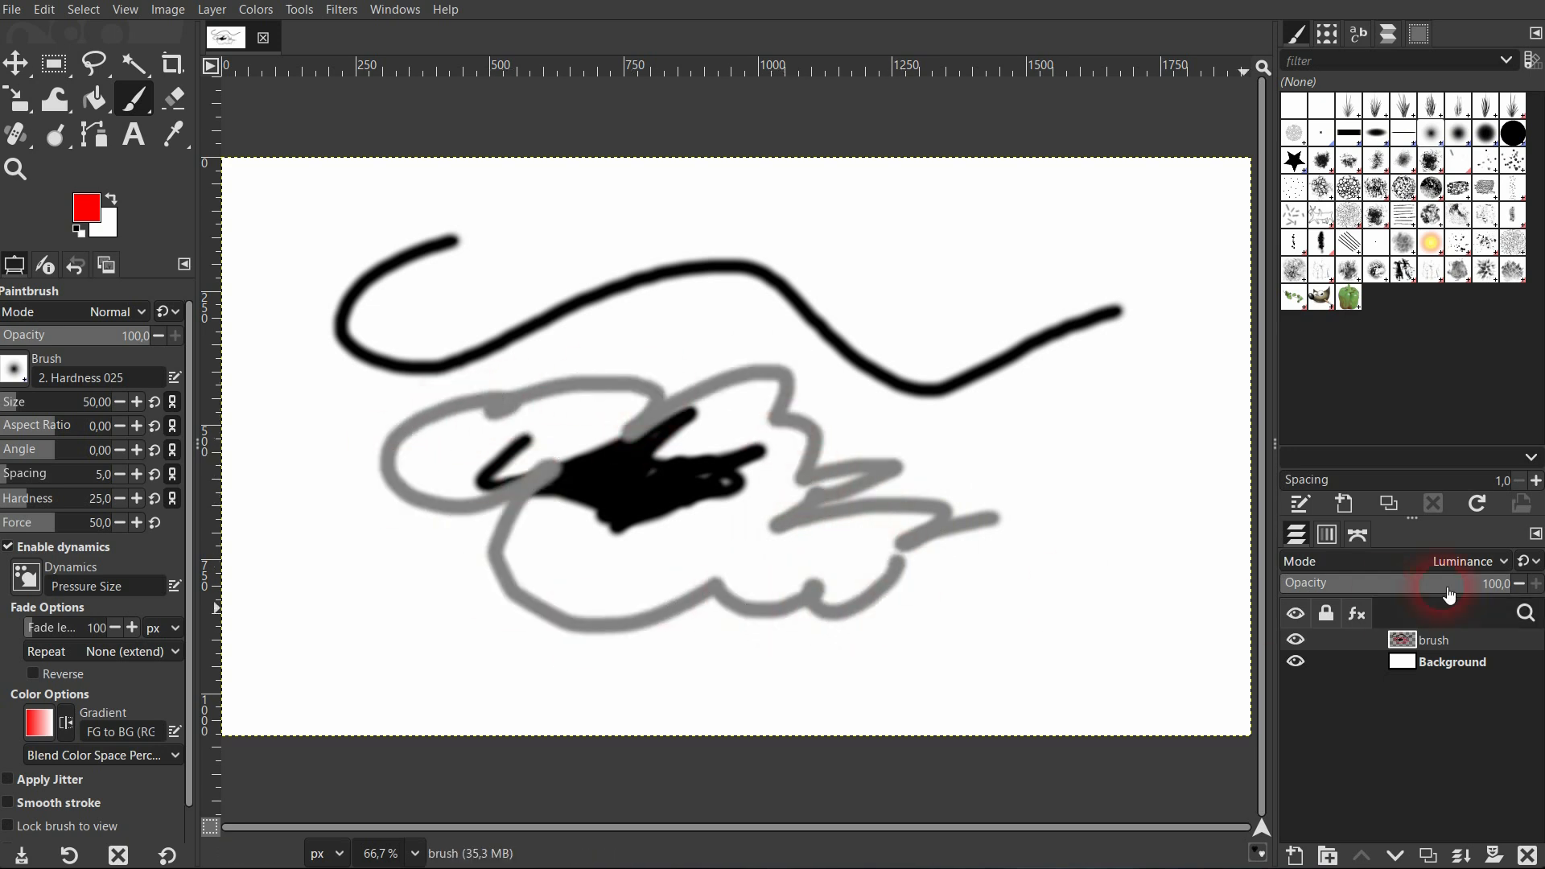
Step: Set the brush layer's blend mode back to Normal
left_click(1469, 563)
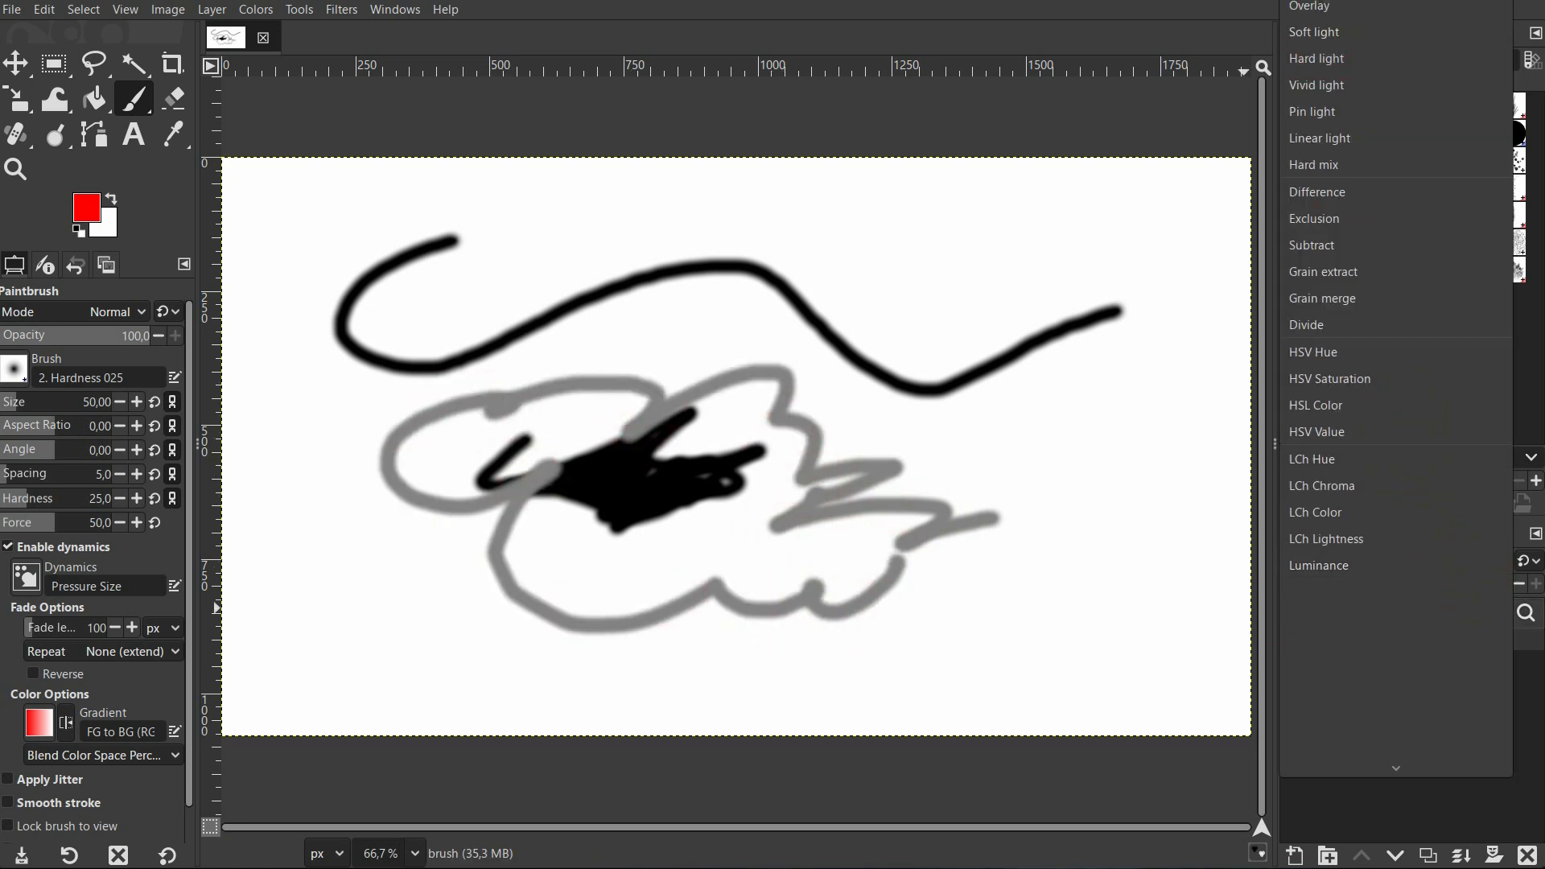
left_click(1318, 565)
left_click(1477, 562)
left_click(1410, 512)
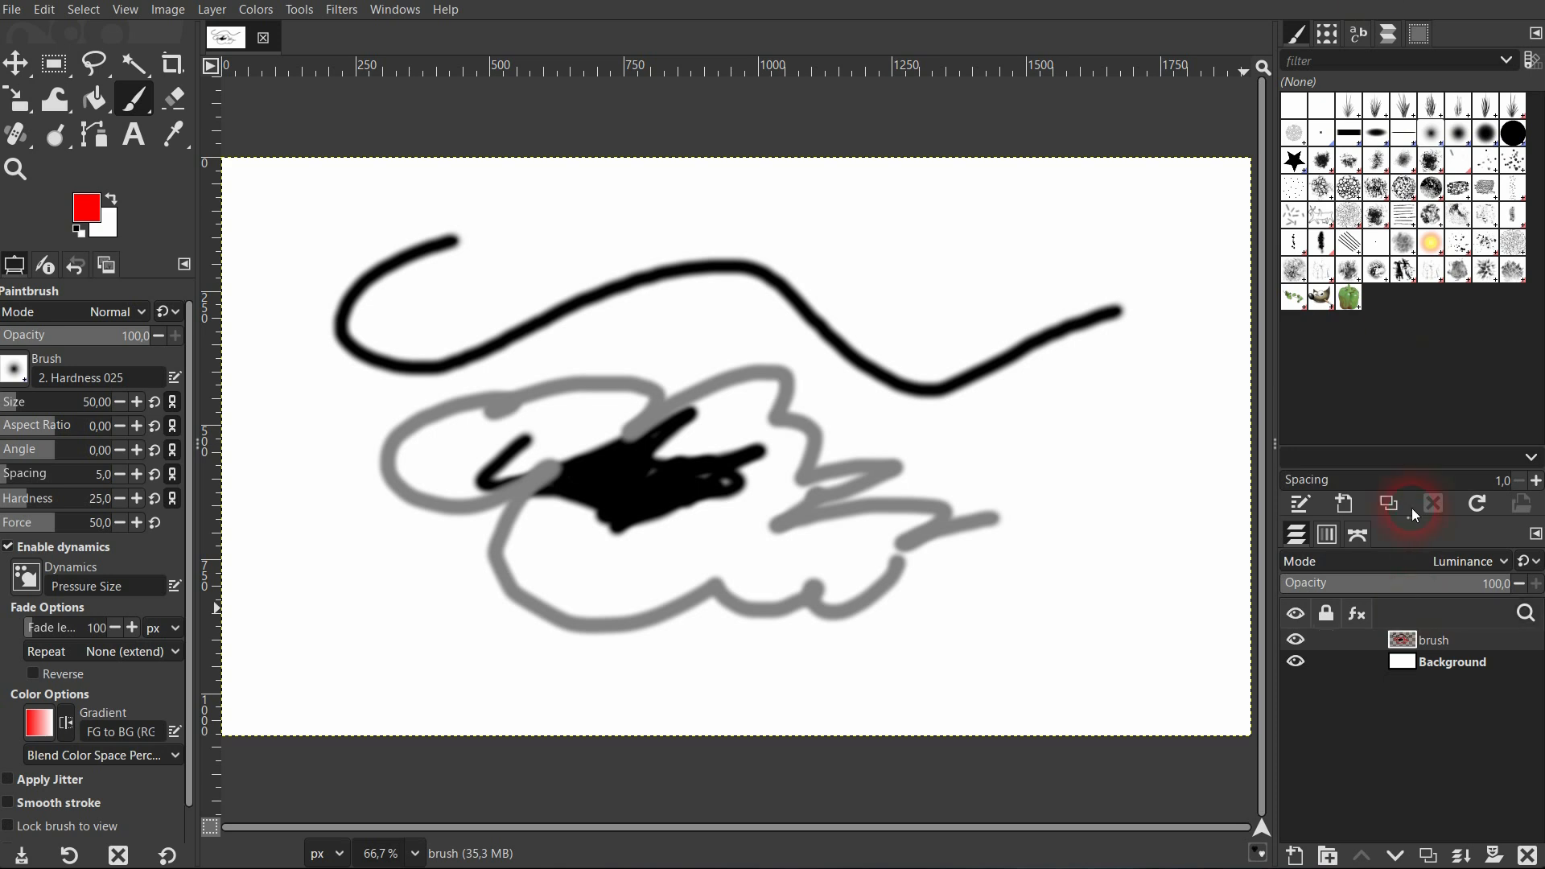
left_click(1476, 561)
left_click(1474, 531)
key("Up")
key("Up")
key("Up")
key("Up")
key("Up")
key("Up")
key("Up")
key("Up")
key("Up")
key("Up")
key("Up")
key("Up")
key("Up")
key("Up")
key("Up")
key("Up")
key("Up")
key("Up")
key("Up")
key("Up")
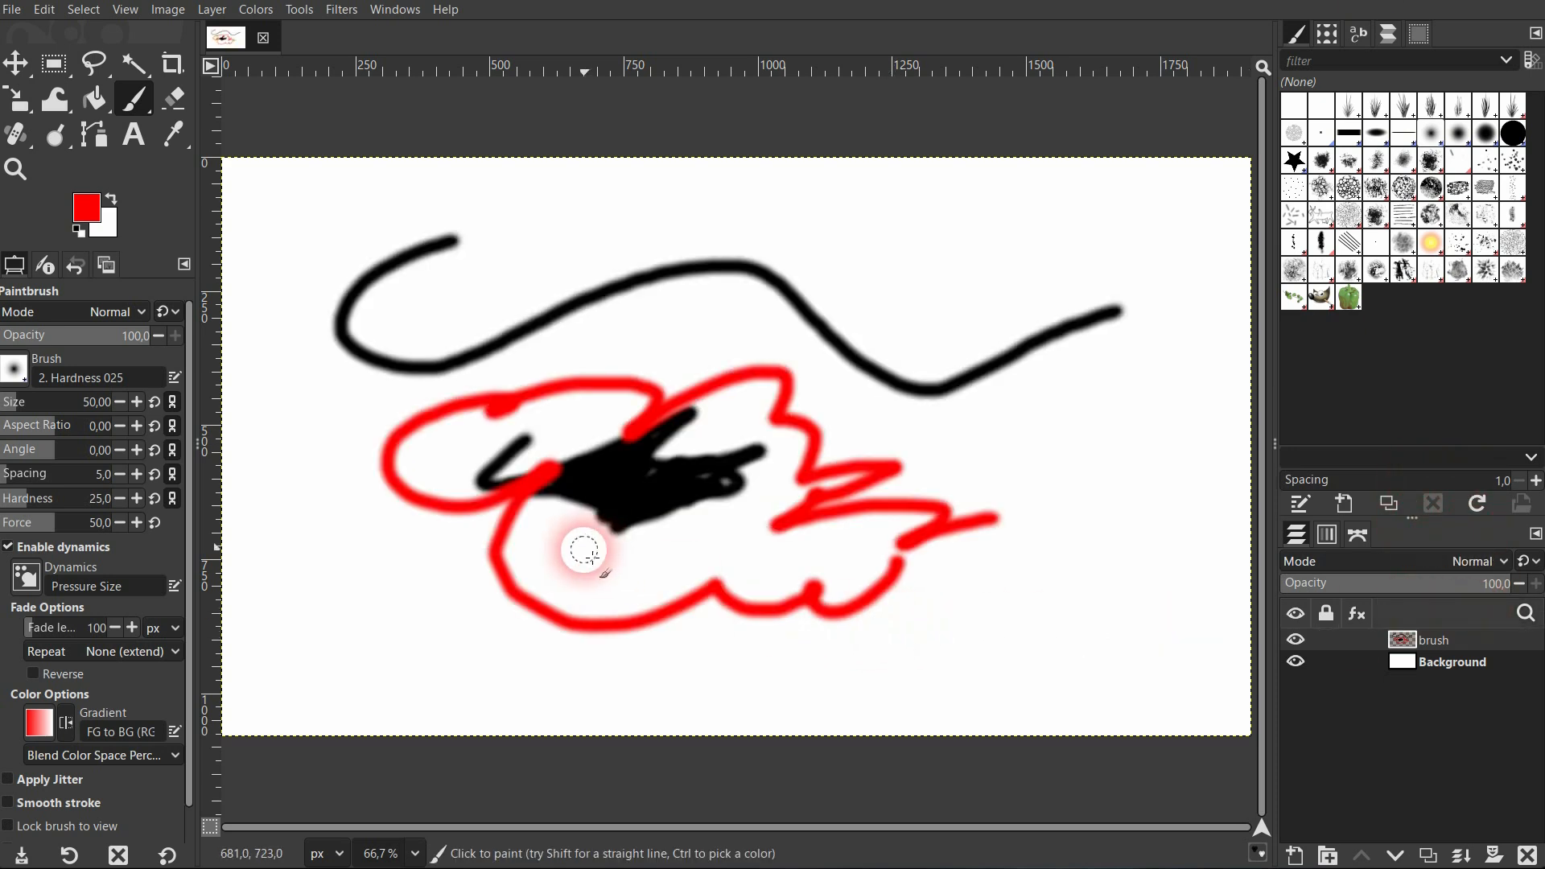
Step: Paint red over the black scribble, hiding and showing the brush layer between strokes
mouse_move(729, 470)
left_mouse_down()
mouse_move(767, 466)
mouse_move(745, 463)
mouse_move(766, 451)
mouse_move(725, 470)
mouse_move(722, 448)
mouse_move(674, 445)
mouse_move(685, 418)
mouse_move(605, 455)
left_mouse_up()
left_click(1297, 641)
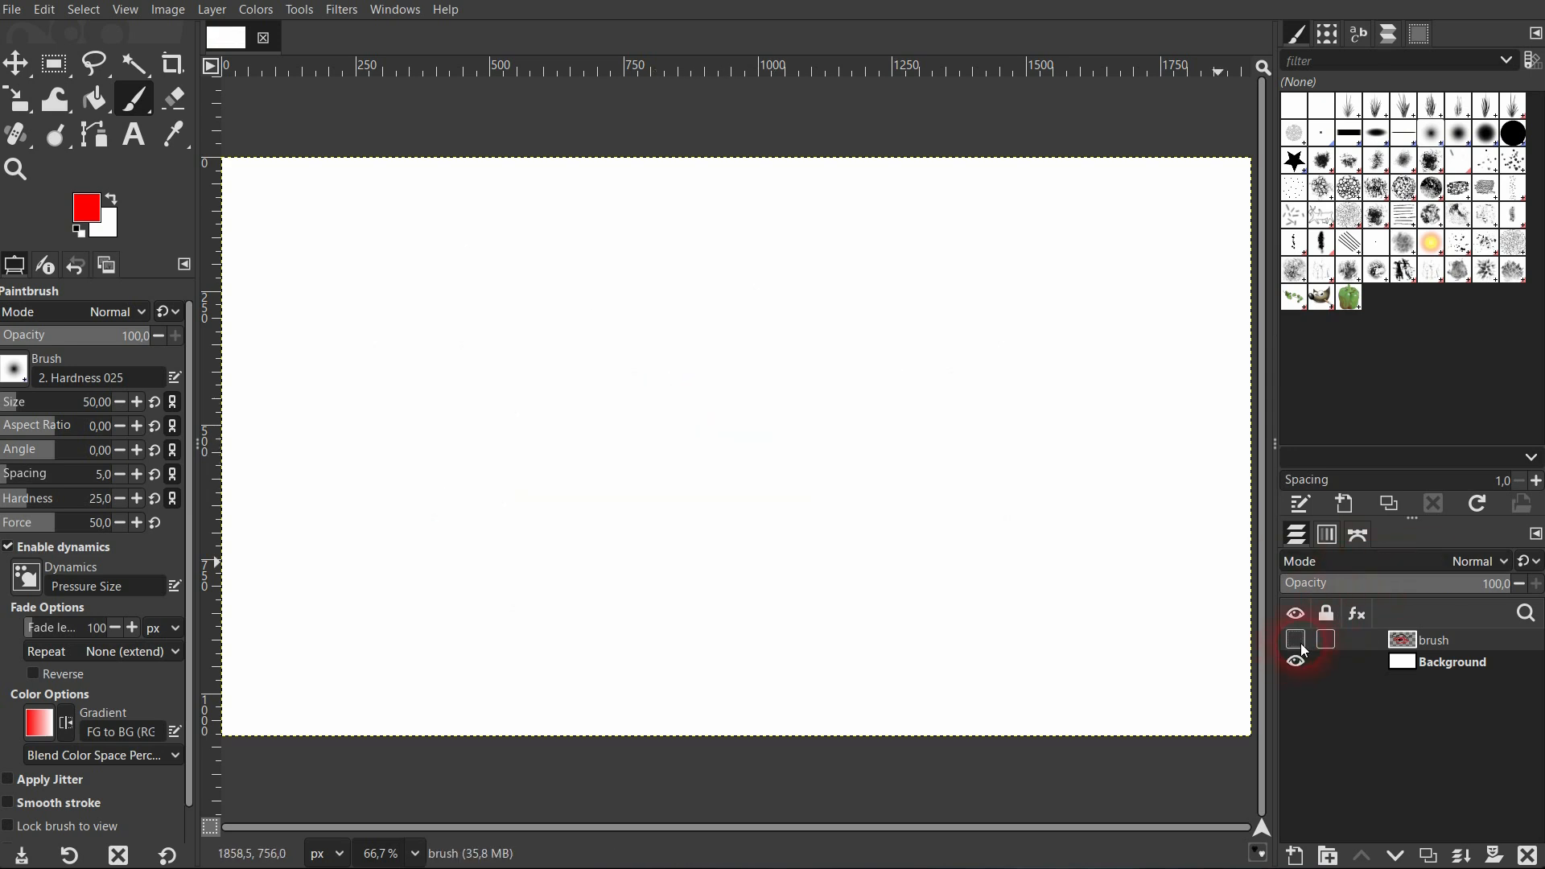
left_click(1297, 642)
mouse_move(673, 483)
left_mouse_down()
mouse_move(639, 479)
mouse_move(707, 500)
mouse_move(632, 498)
mouse_move(670, 516)
mouse_move(641, 523)
mouse_move(544, 506)
left_mouse_up()
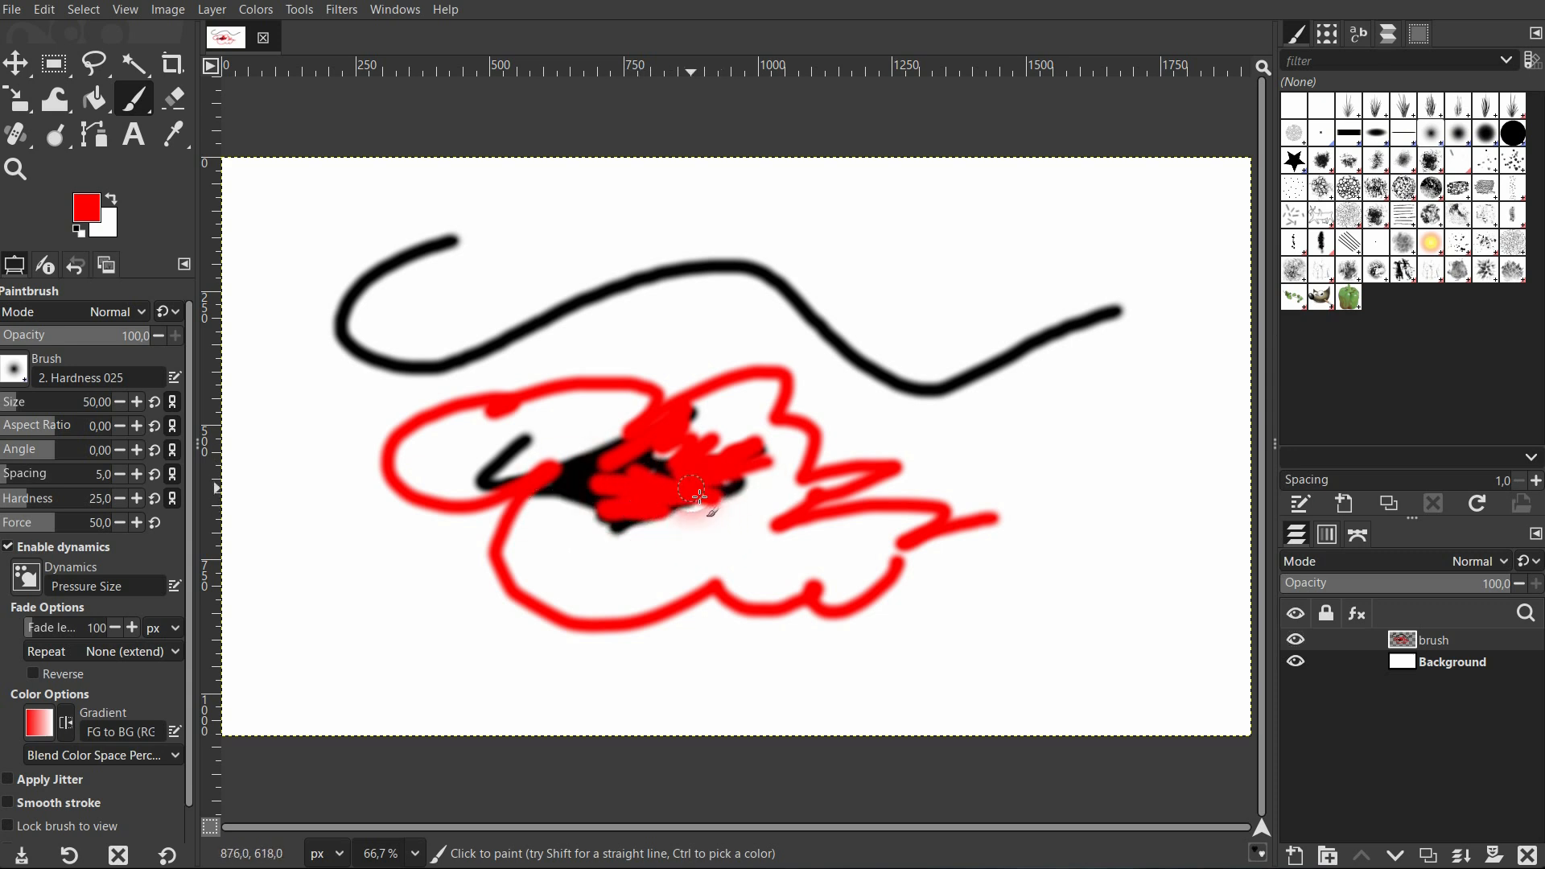
Step: Replace the painted layer with a new transparent layer named brush and paint a jagged red outline on it
left_click(1528, 855)
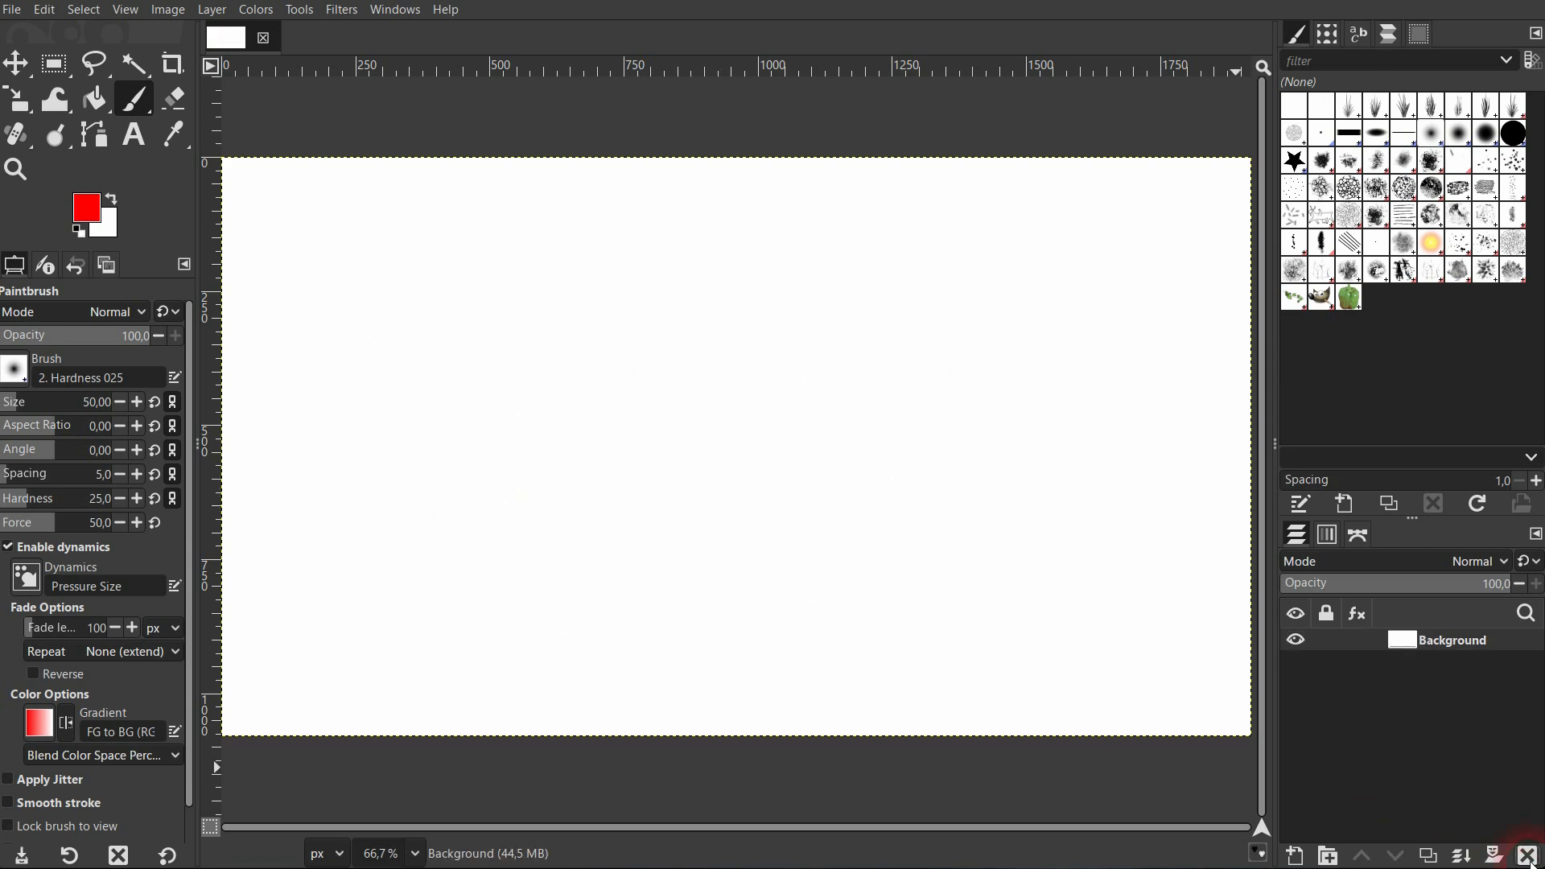
left_click(1294, 855)
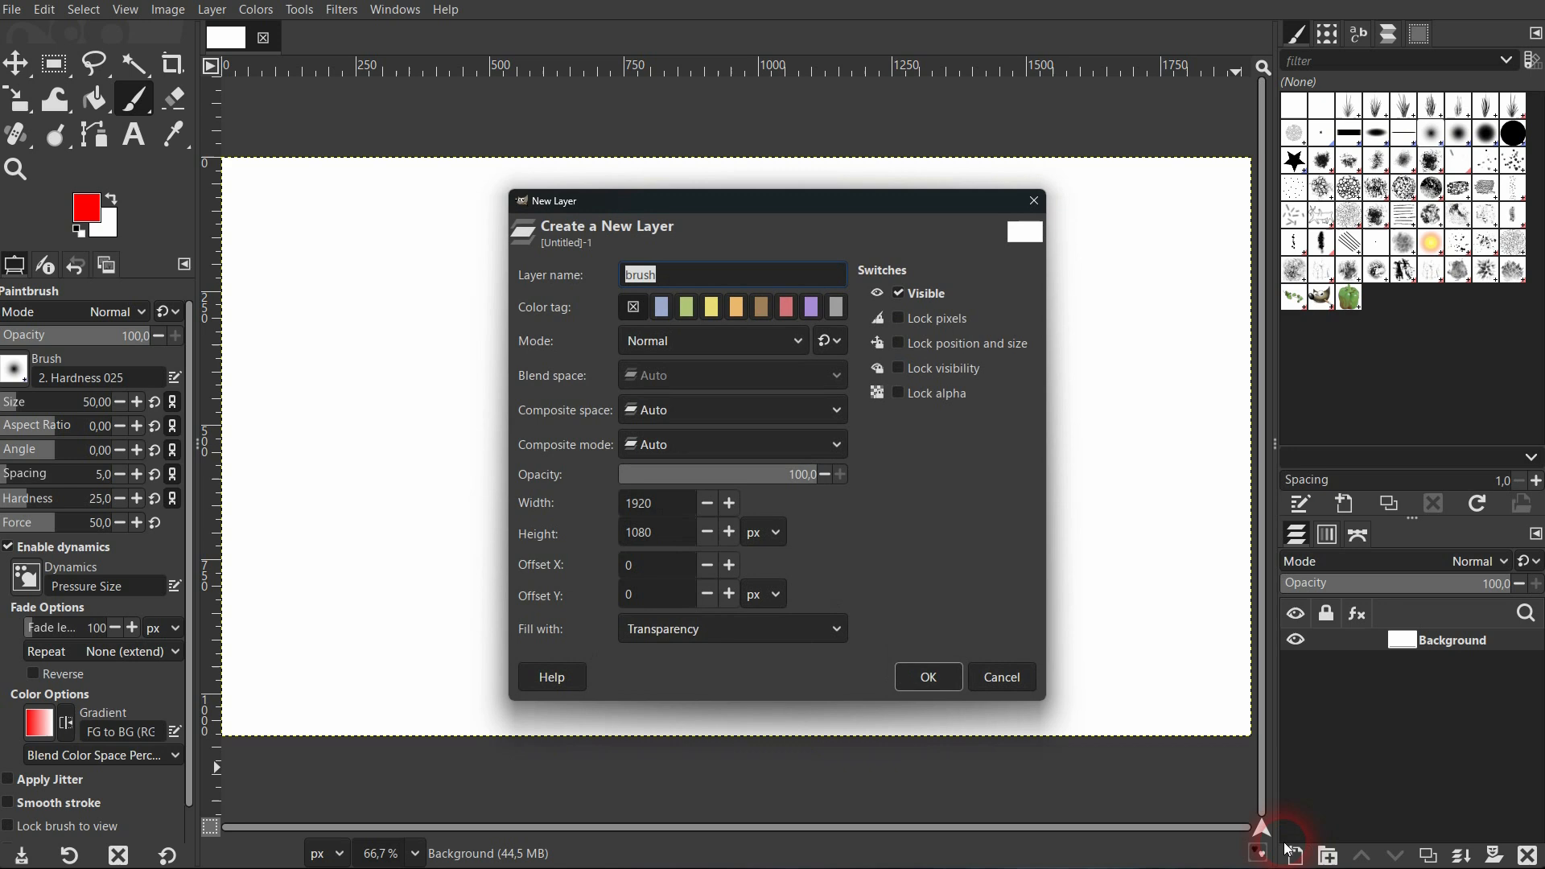
left_click(940, 681)
mouse_move(535, 322)
left_mouse_down()
mouse_move(665, 329)
mouse_move(767, 417)
mouse_move(915, 400)
mouse_move(895, 440)
mouse_move(690, 511)
mouse_move(618, 514)
mouse_move(598, 480)
mouse_move(520, 452)
mouse_move(471, 405)
mouse_move(558, 285)
left_mouse_up()
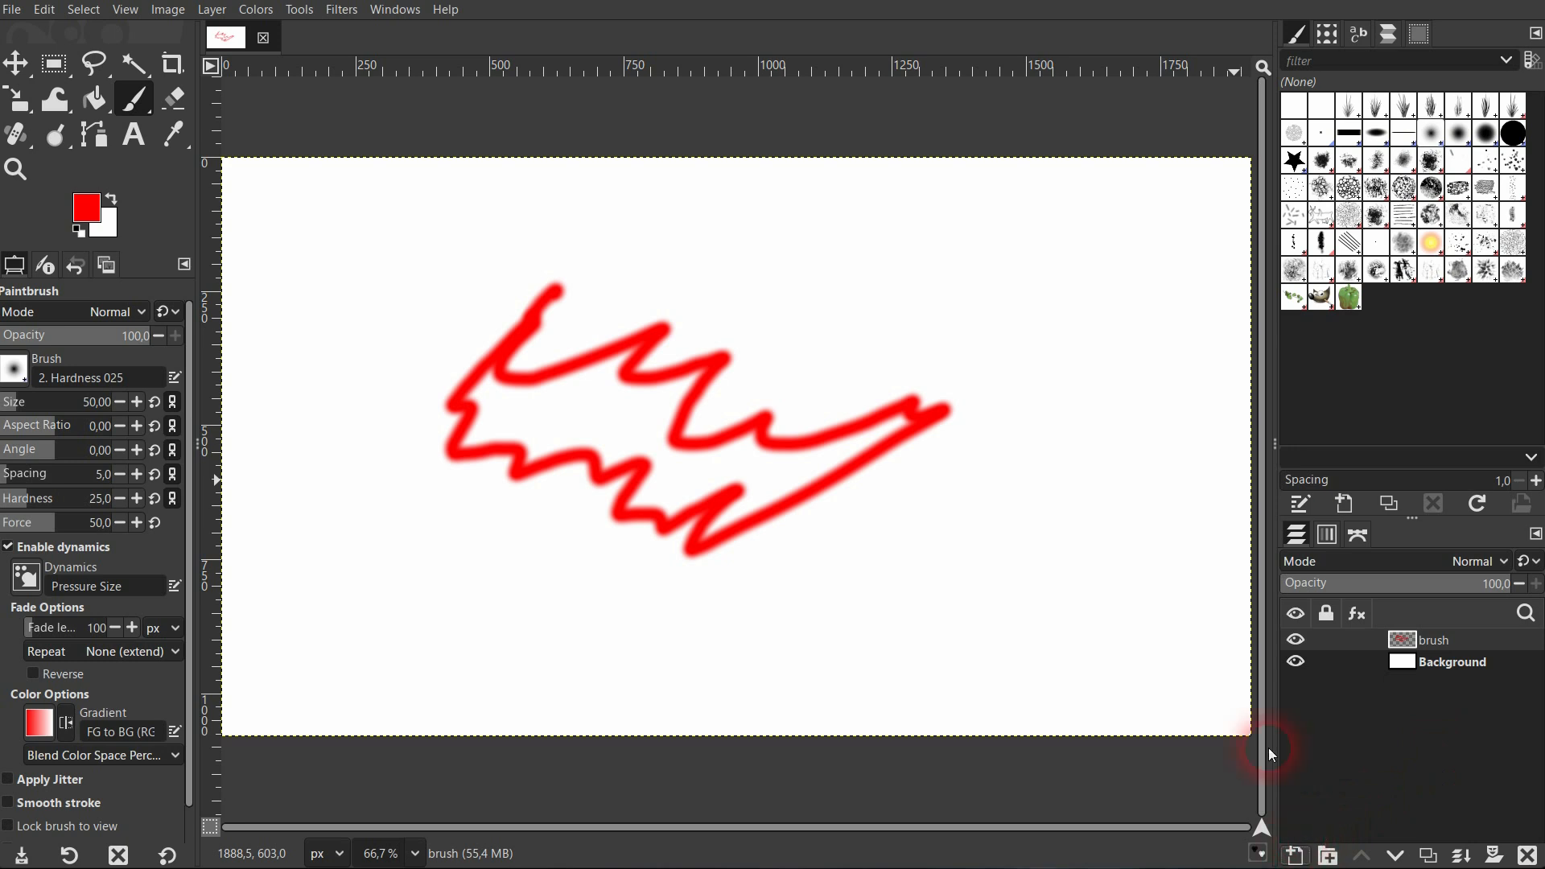
Step: Add a transparent layer named brush 2 and paint black looping scribbles on it over the red outline
key("shift+ctrl+n")
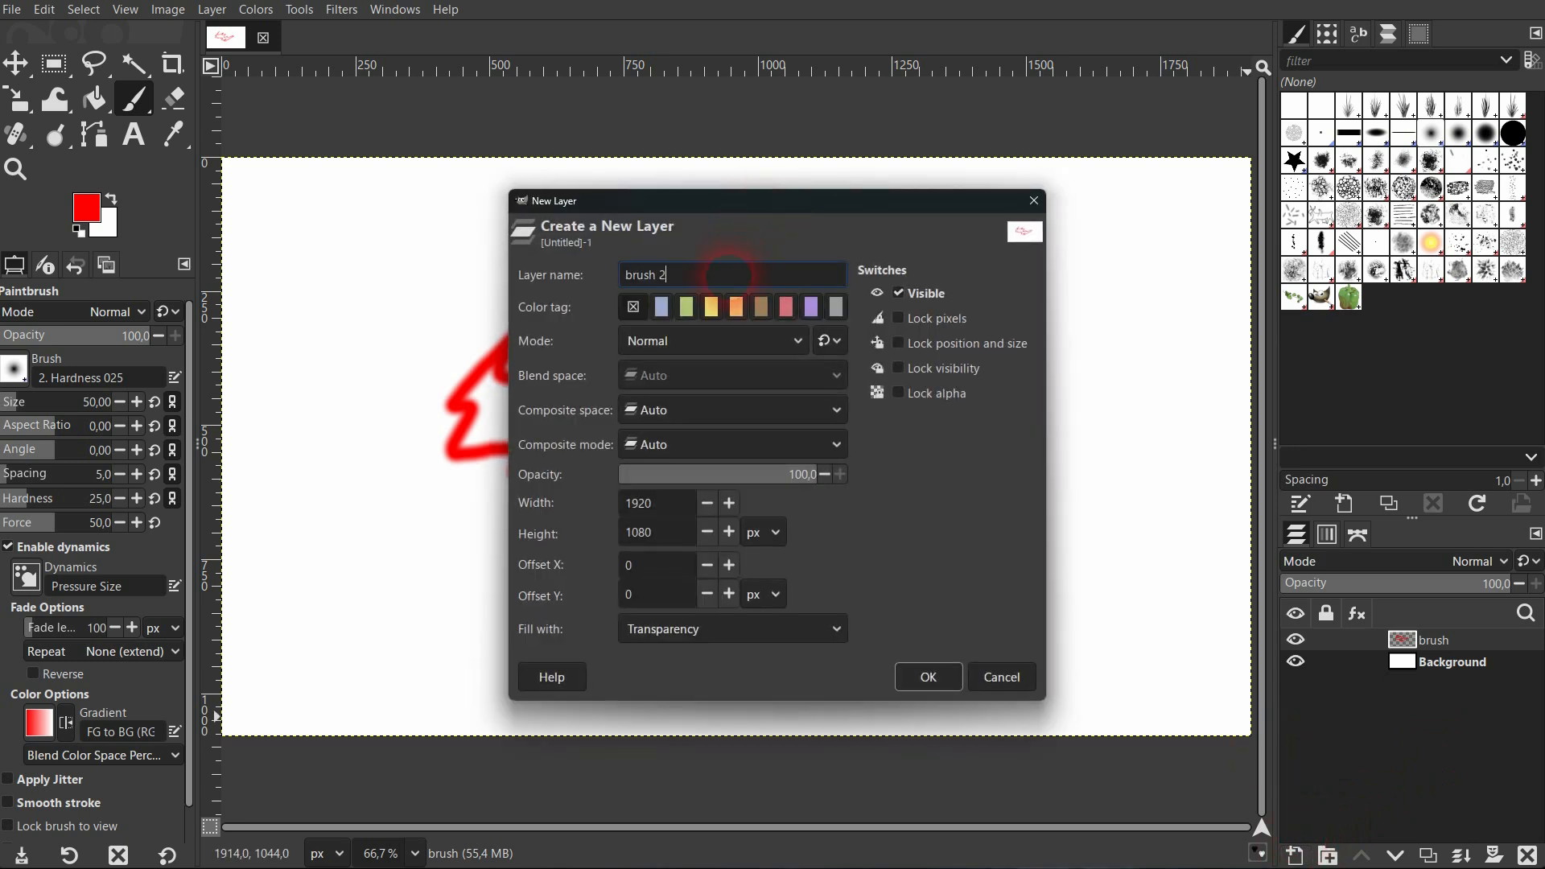
key("Return")
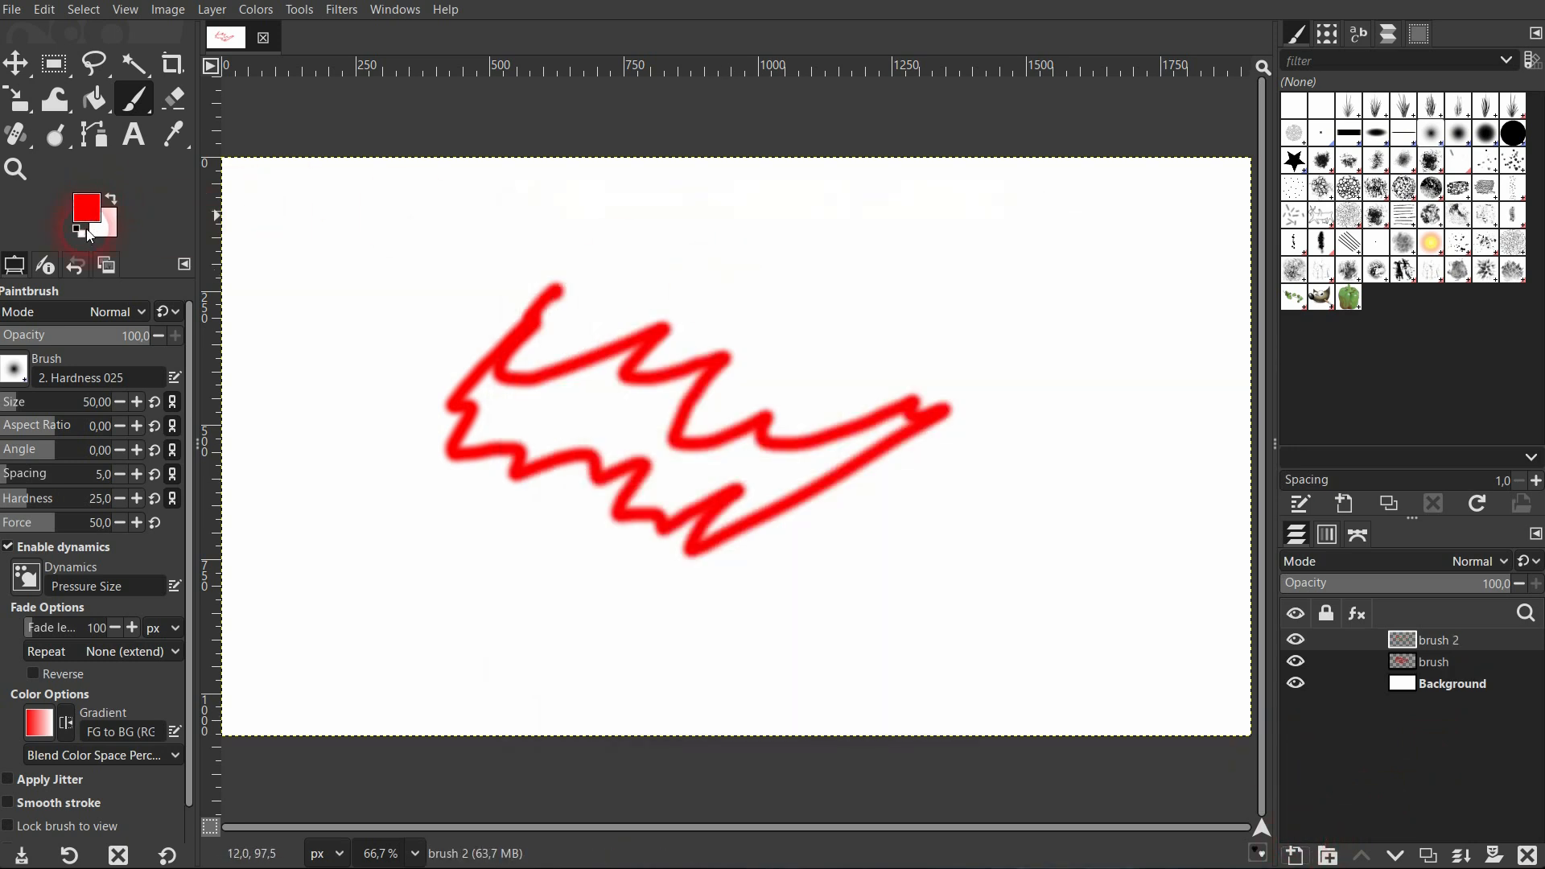
mouse_move(535, 301)
left_mouse_down()
mouse_move(451, 397)
mouse_move(490, 411)
mouse_move(516, 464)
mouse_move(693, 426)
mouse_move(742, 452)
mouse_move(895, 442)
mouse_move(815, 454)
mouse_move(758, 417)
mouse_move(637, 395)
mouse_move(565, 352)
mouse_move(576, 360)
mouse_move(489, 416)
mouse_move(725, 531)
mouse_move(845, 550)
mouse_move(773, 463)
left_mouse_up()
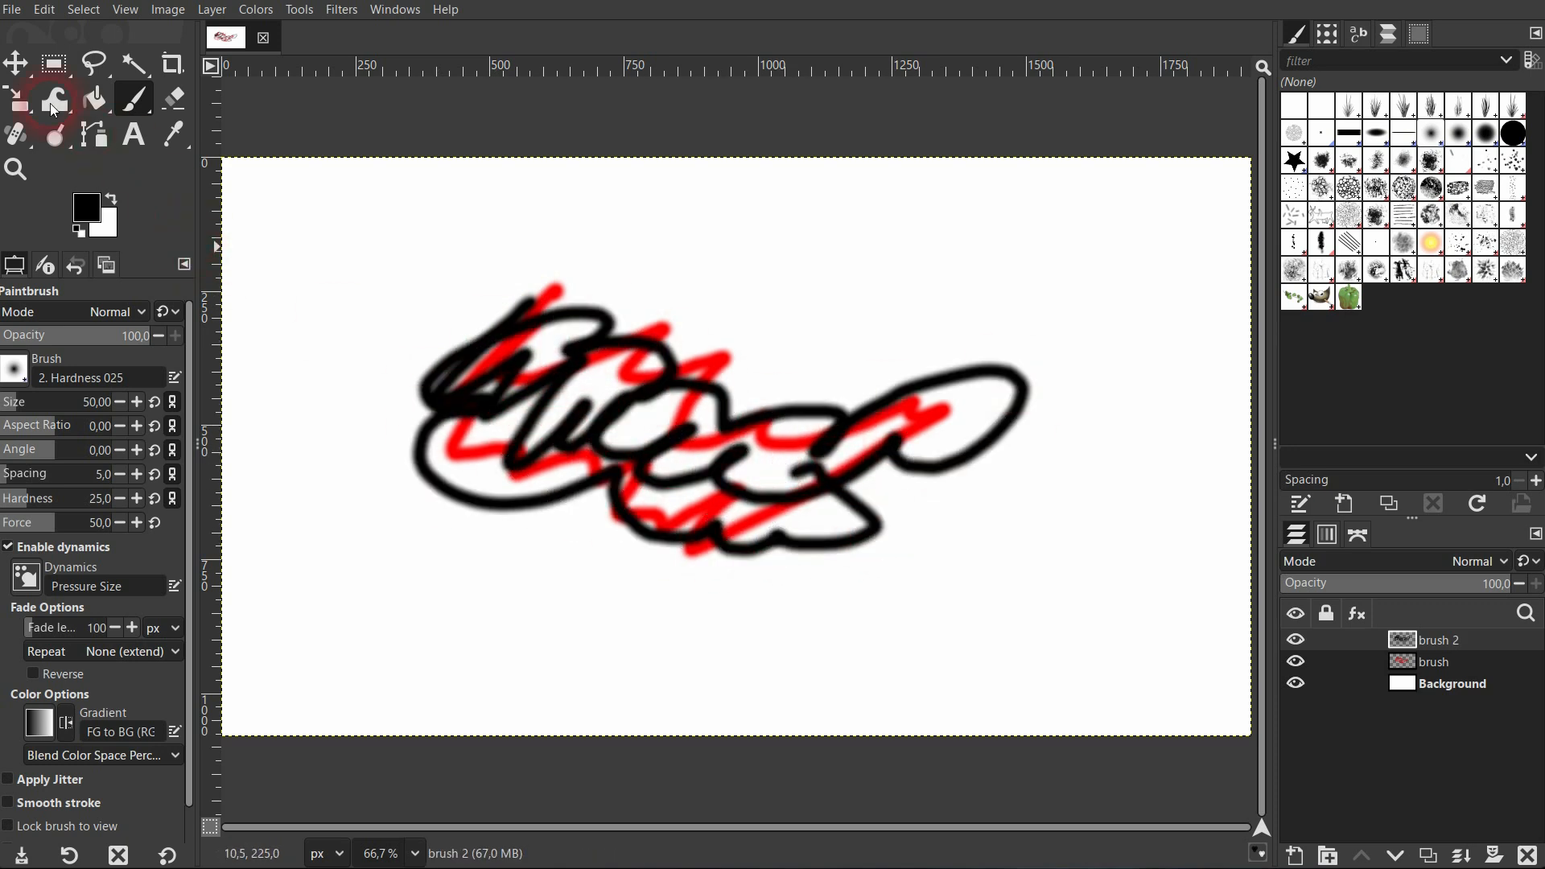
Step: Activate the Move tool and hide and show the brush 2, brush and Background layers in turn to compare them
left_click(22, 63)
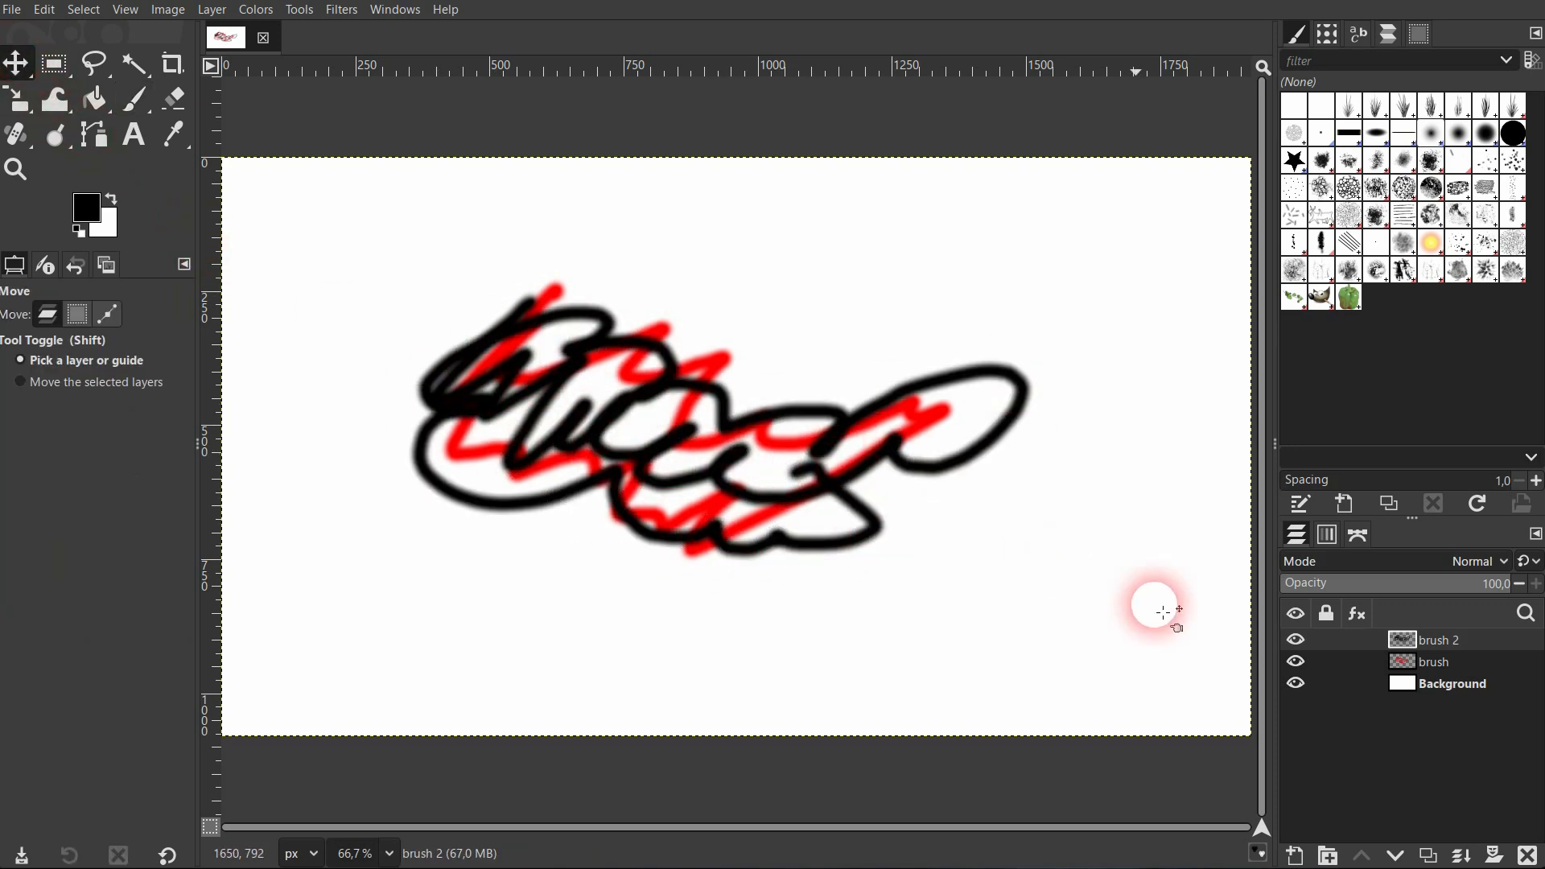
left_click(1293, 641)
left_click(1295, 644)
left_click(1295, 663)
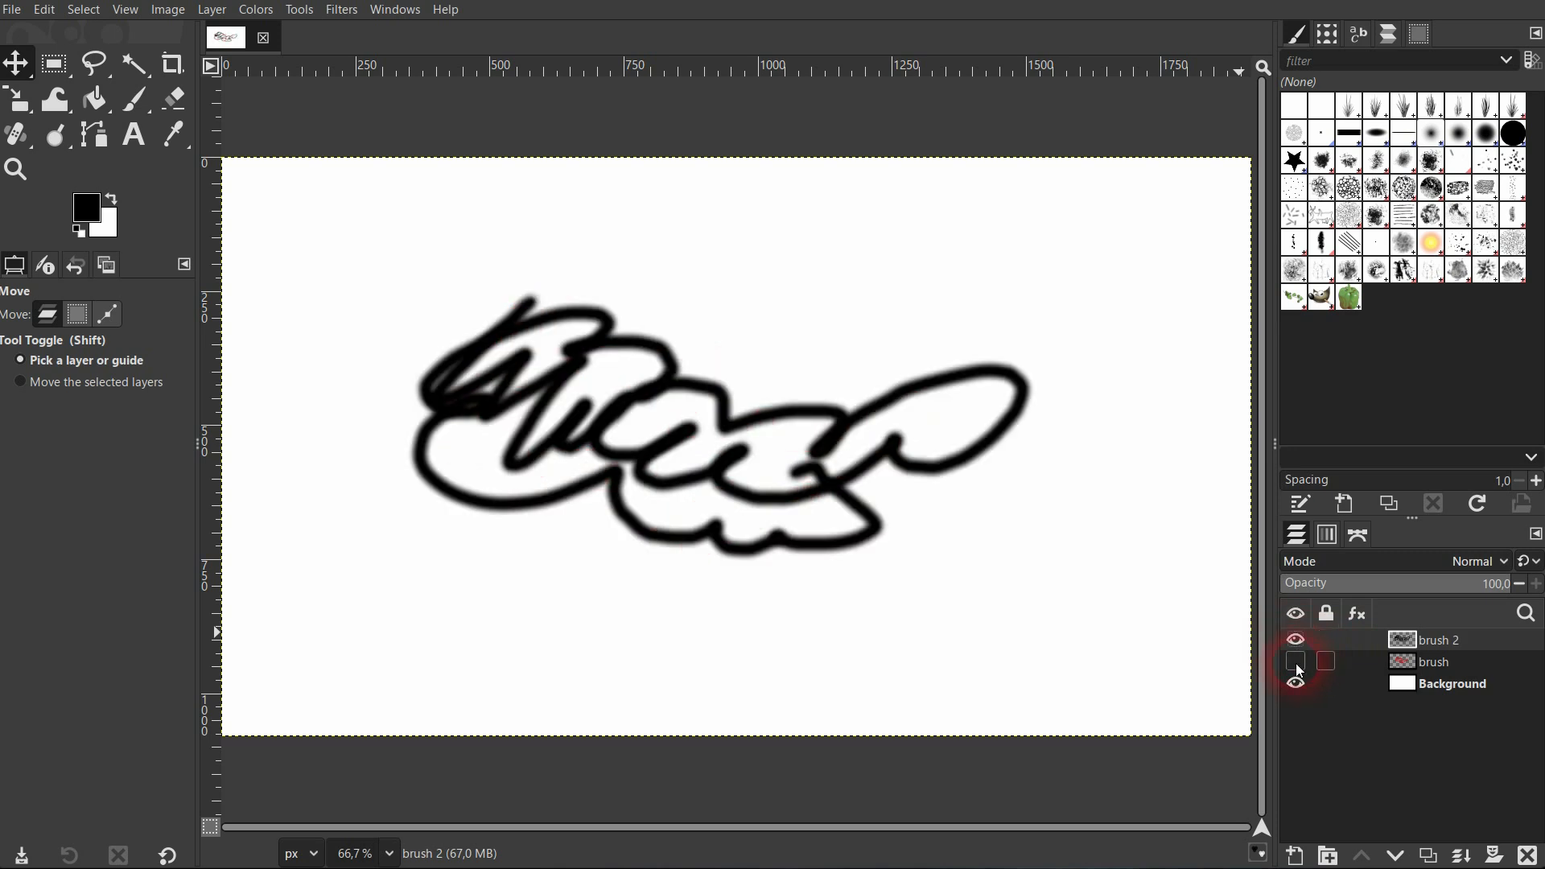
left_click(1295, 663)
left_click(1296, 686)
left_click(1295, 685)
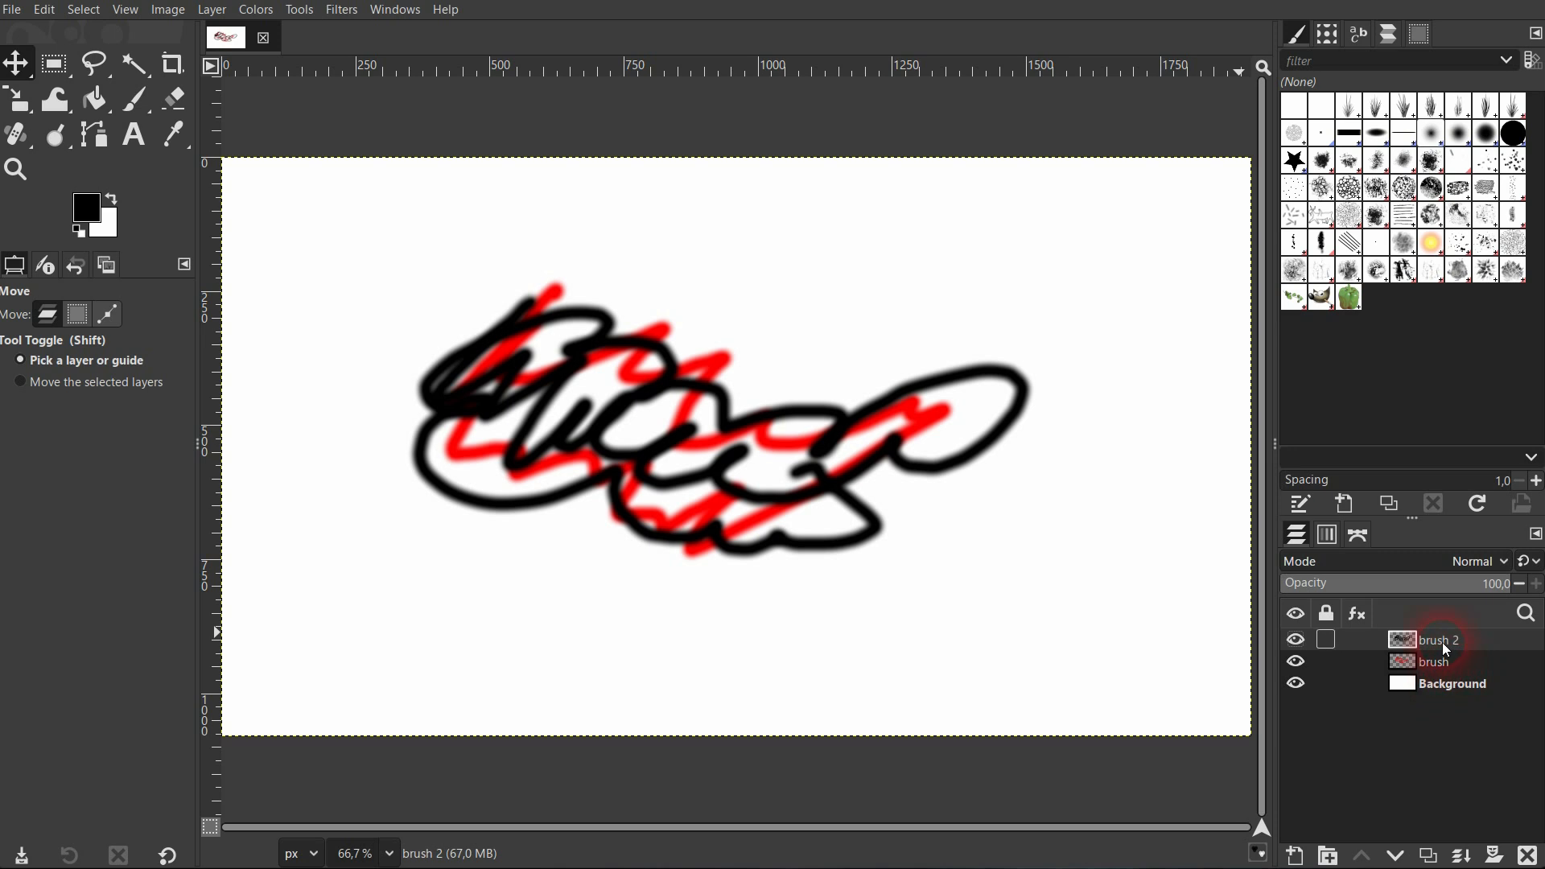
Step: Delete the brush 2 and brush layers together and add a new transparent layer named brush
left_click(1448, 662, "shift")
left_click(1528, 856)
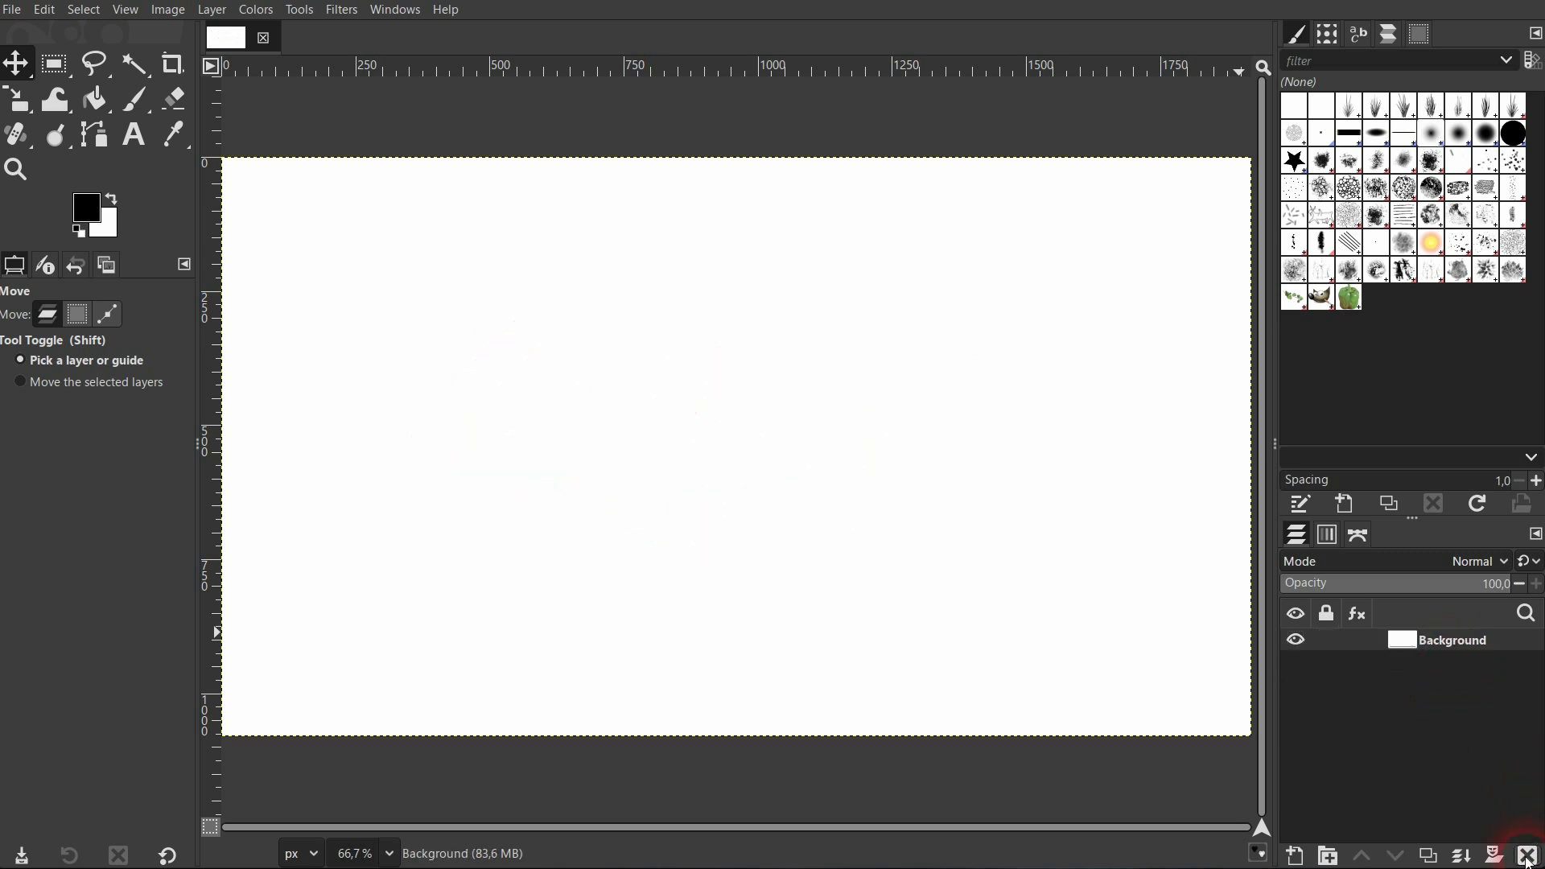
left_click(1293, 856)
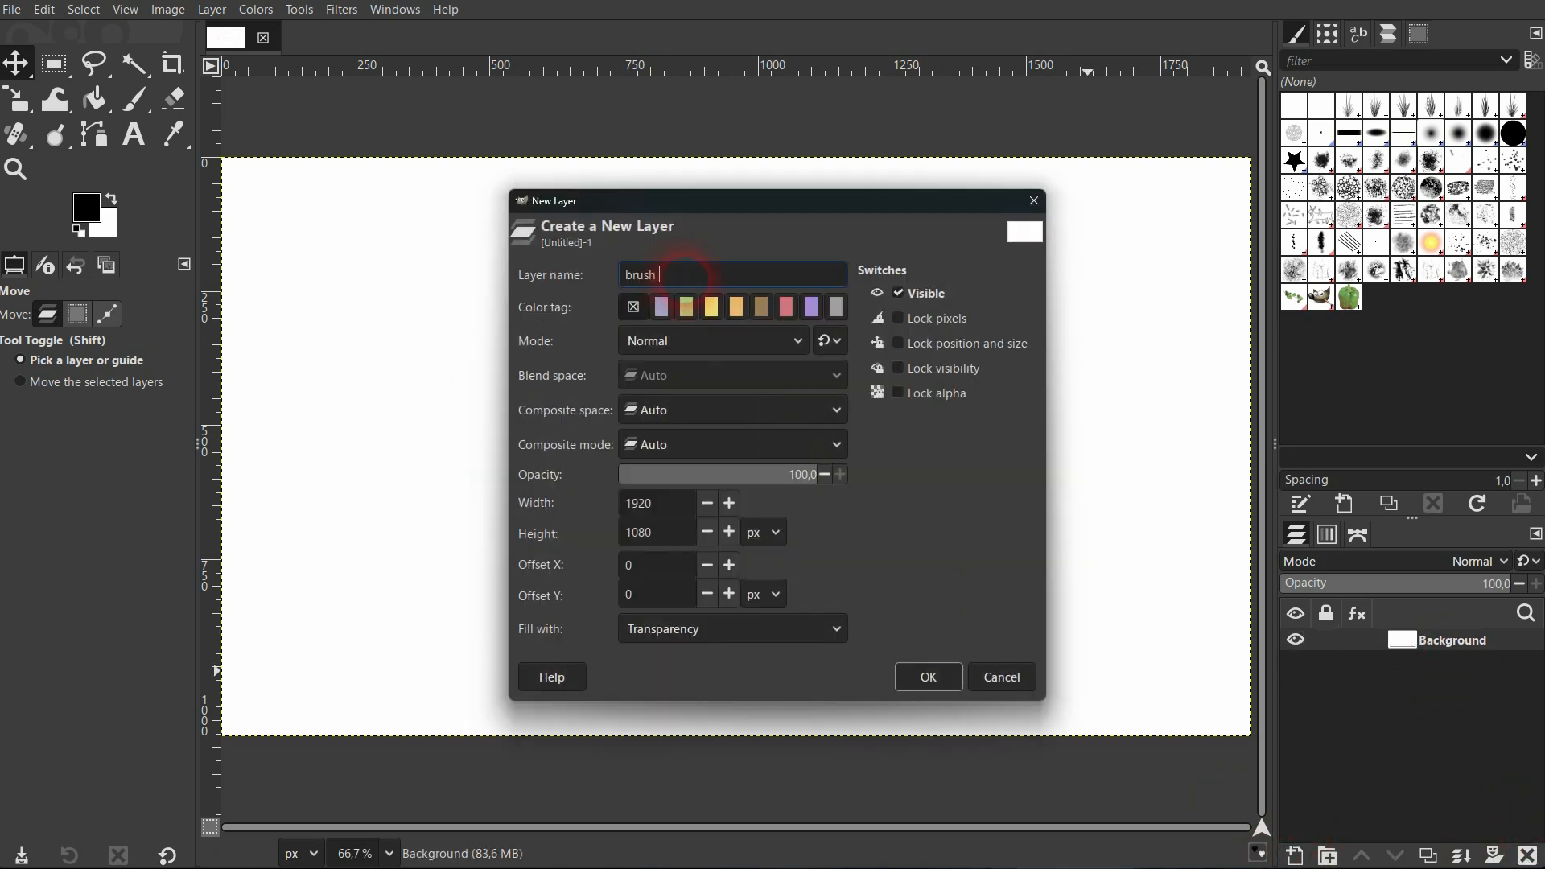
left_click(930, 677)
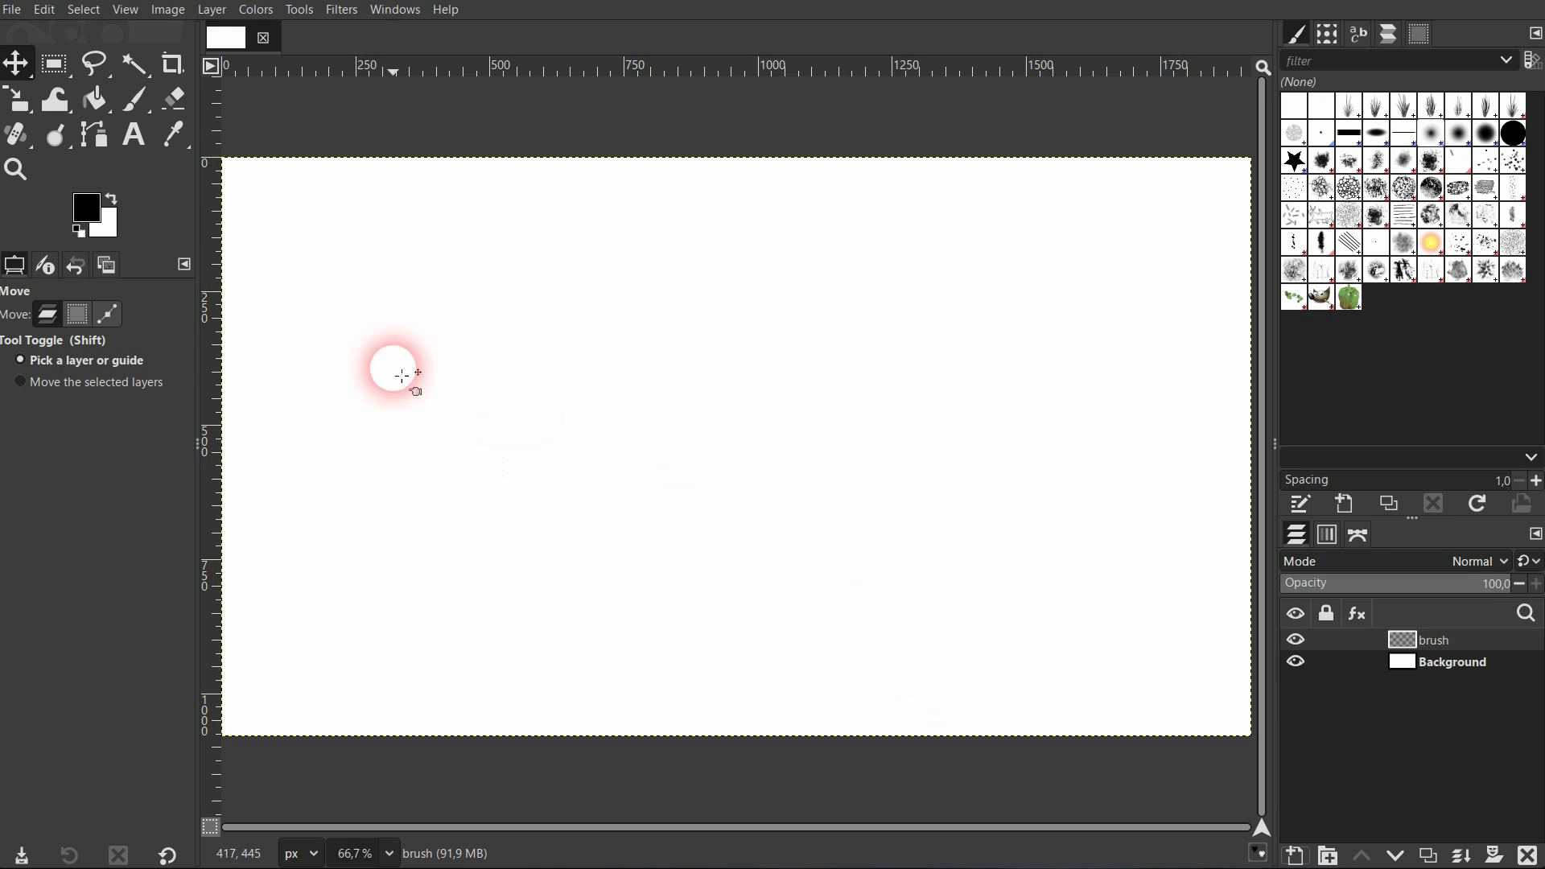
Step: Paint straight black Paintbrush strokes at sizes 50, 445 and 15, plus a wavy line at size 37
left_click(133, 101)
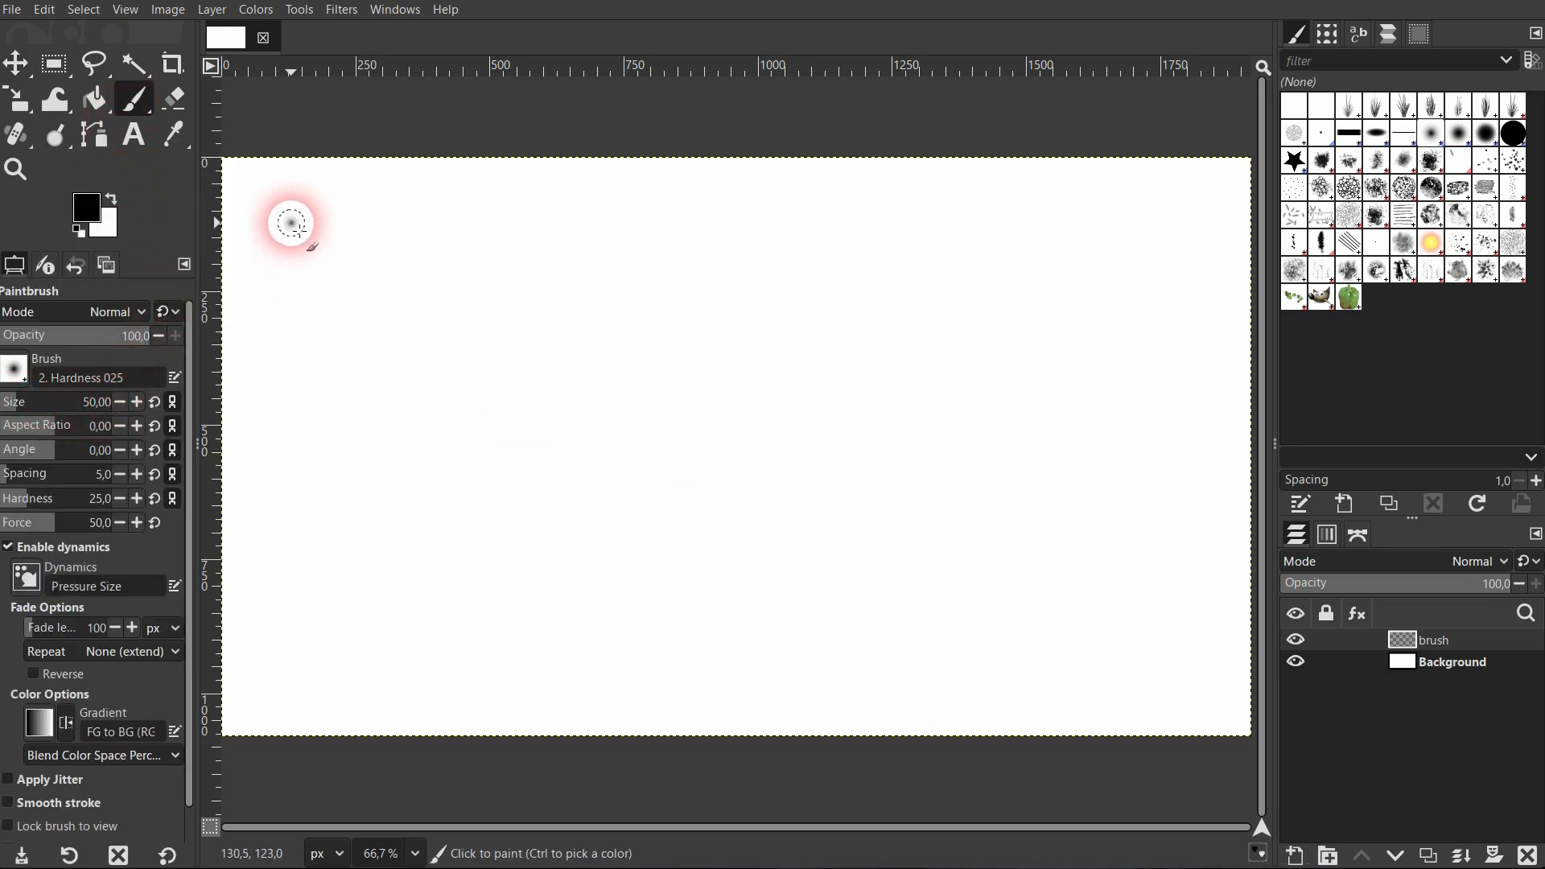
left_click_drag(293, 224, 471, 233)
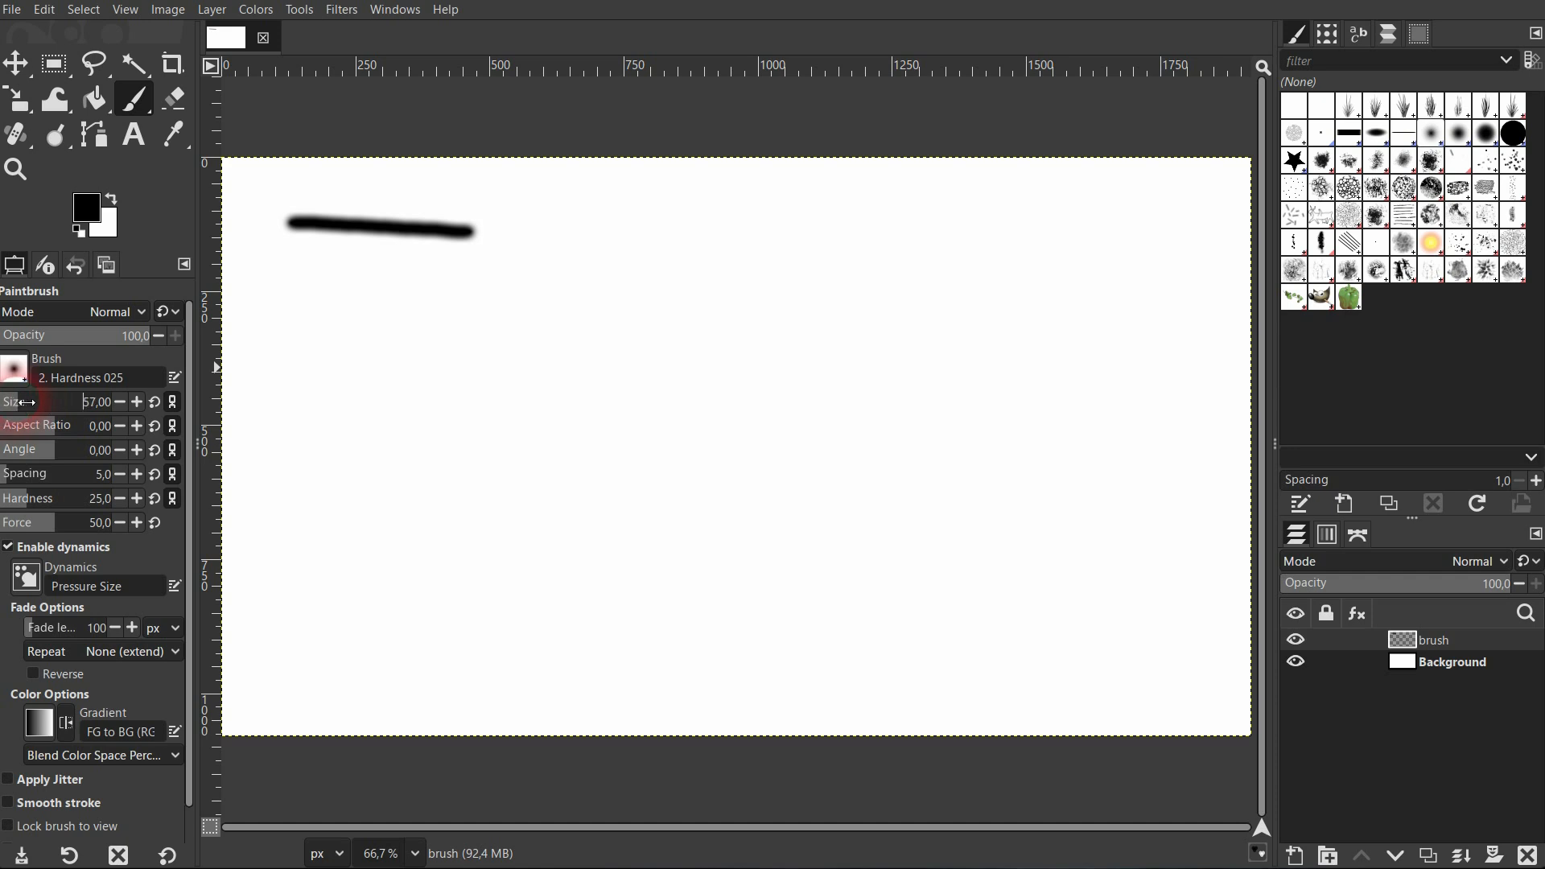
left_click_drag(77, 402, 78, 403)
left_click_drag(320, 346, 815, 363)
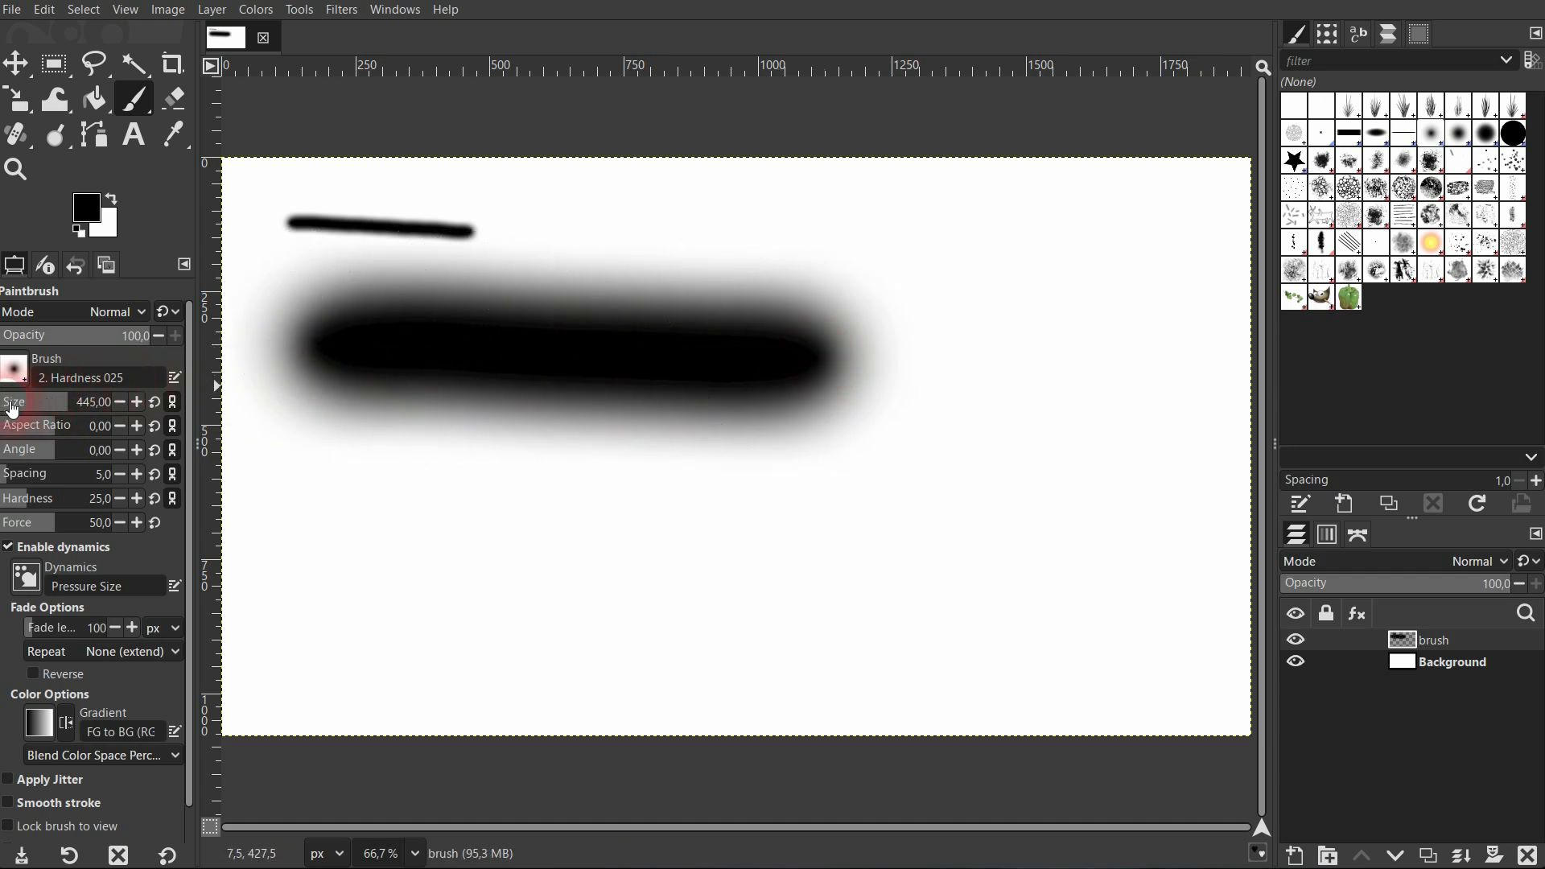
left_click_drag(329, 488, 644, 497)
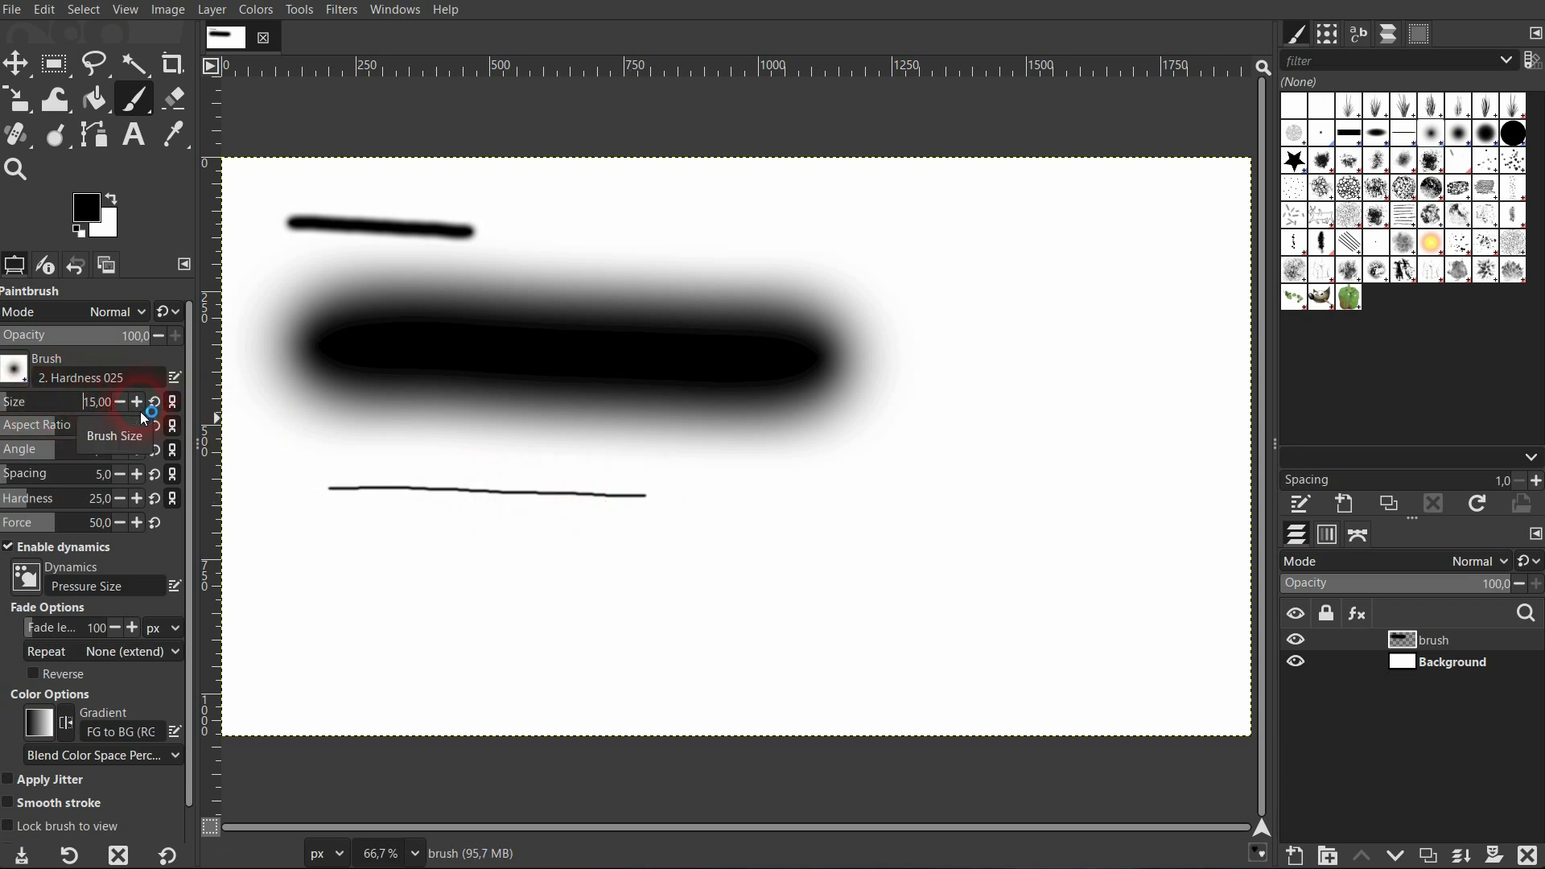
left_click_drag(144, 414, 149, 413)
mouse_move(754, 201)
left_mouse_down()
mouse_move(765, 259)
mouse_move(884, 234)
mouse_move(1114, 276)
mouse_move(1181, 249)
left_mouse_up()
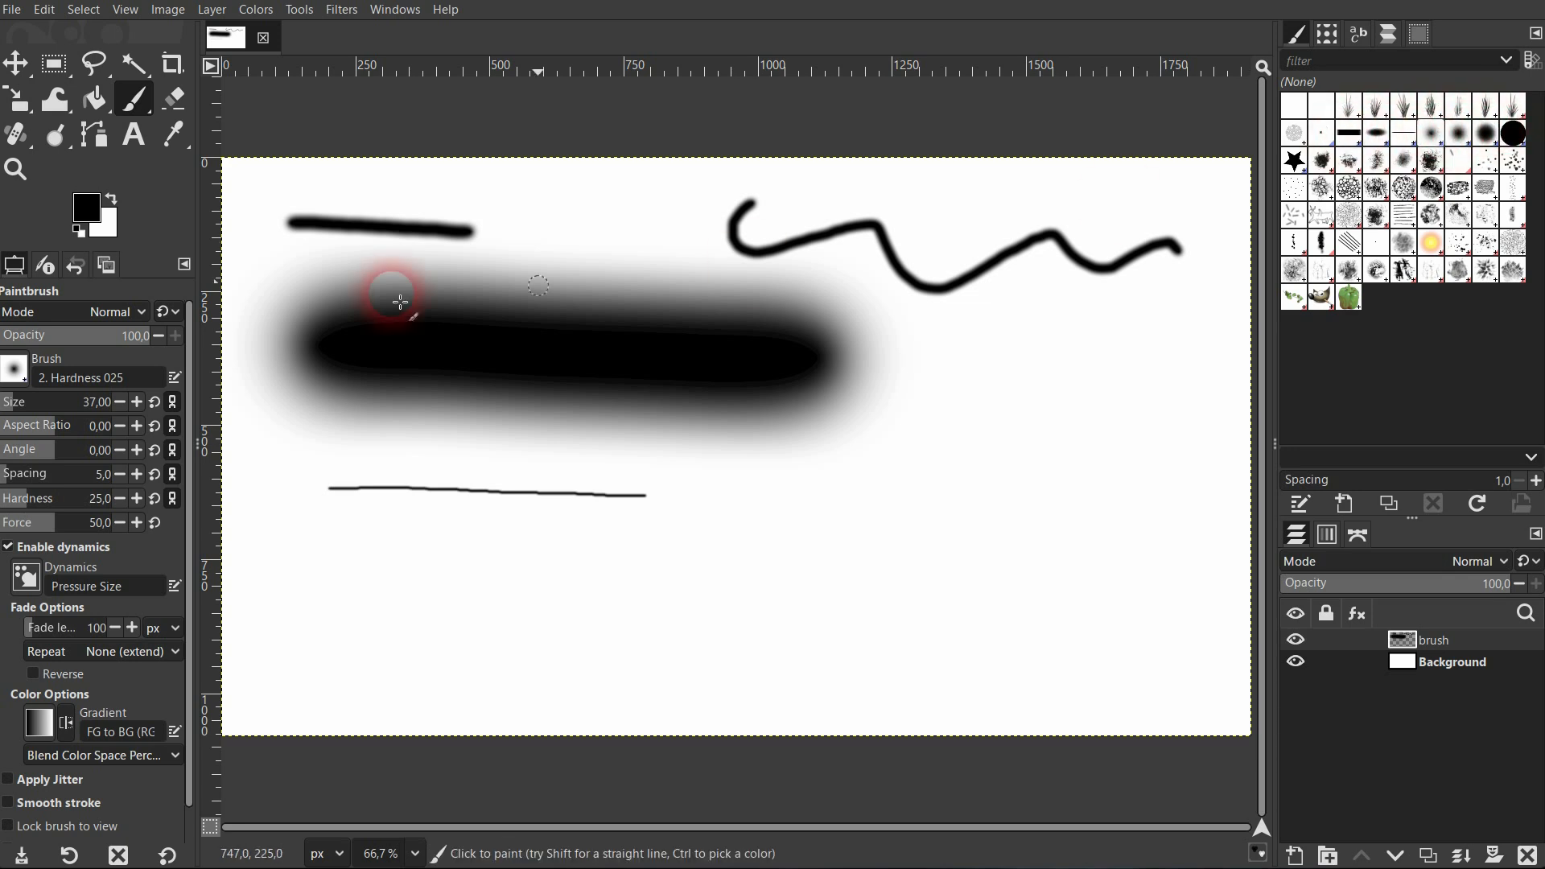
Step: Pick the 2. Hardness 025 brush and paint a long horizontal stroke at size 37 below the thin line
left_click(15, 372)
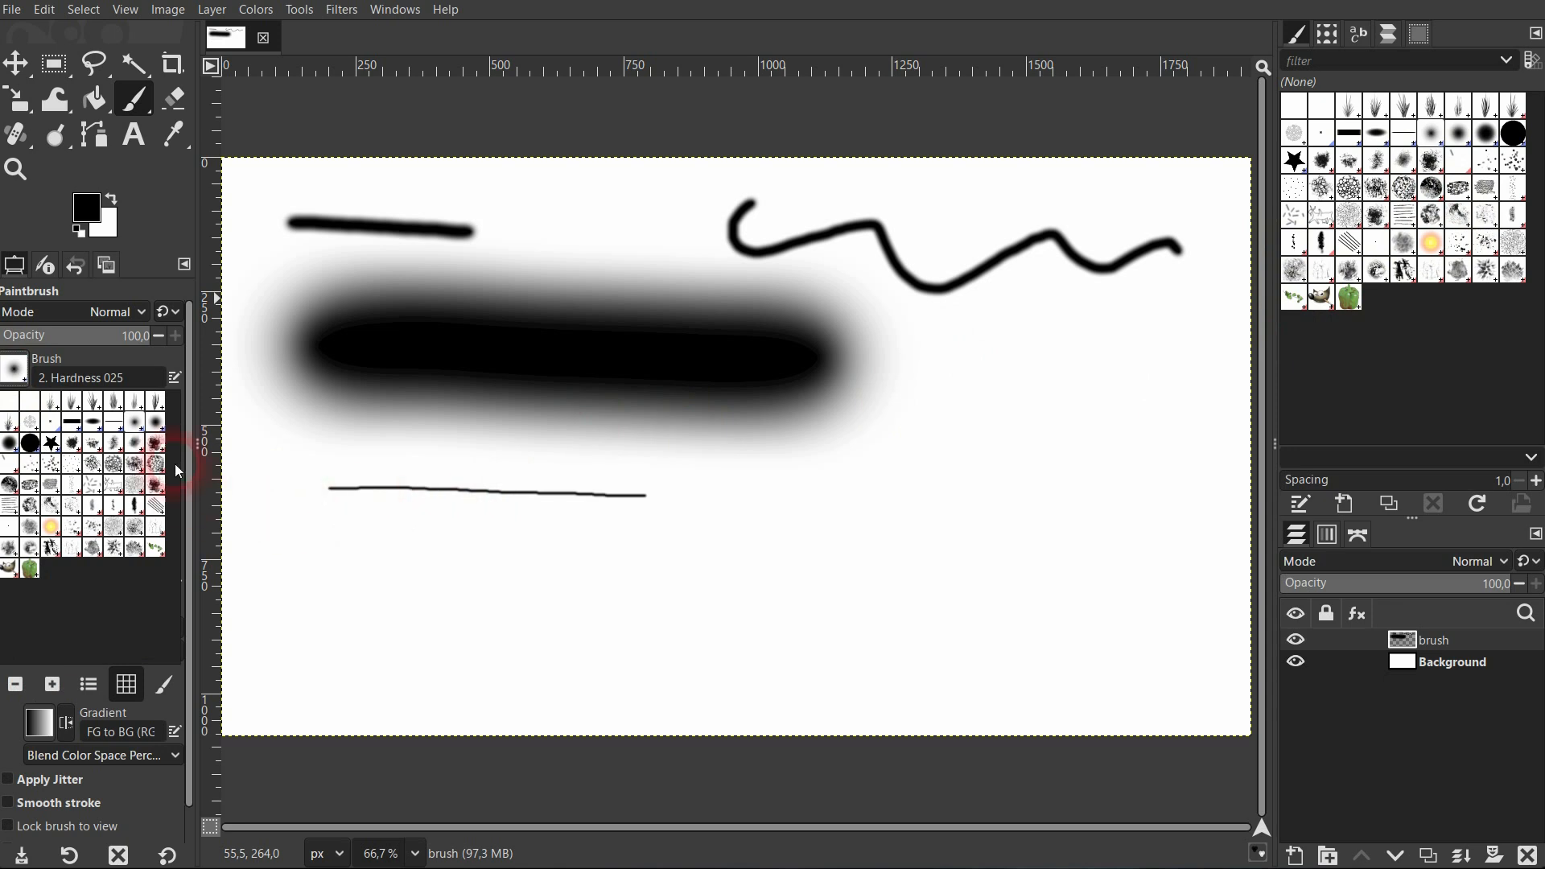
left_click(22, 374)
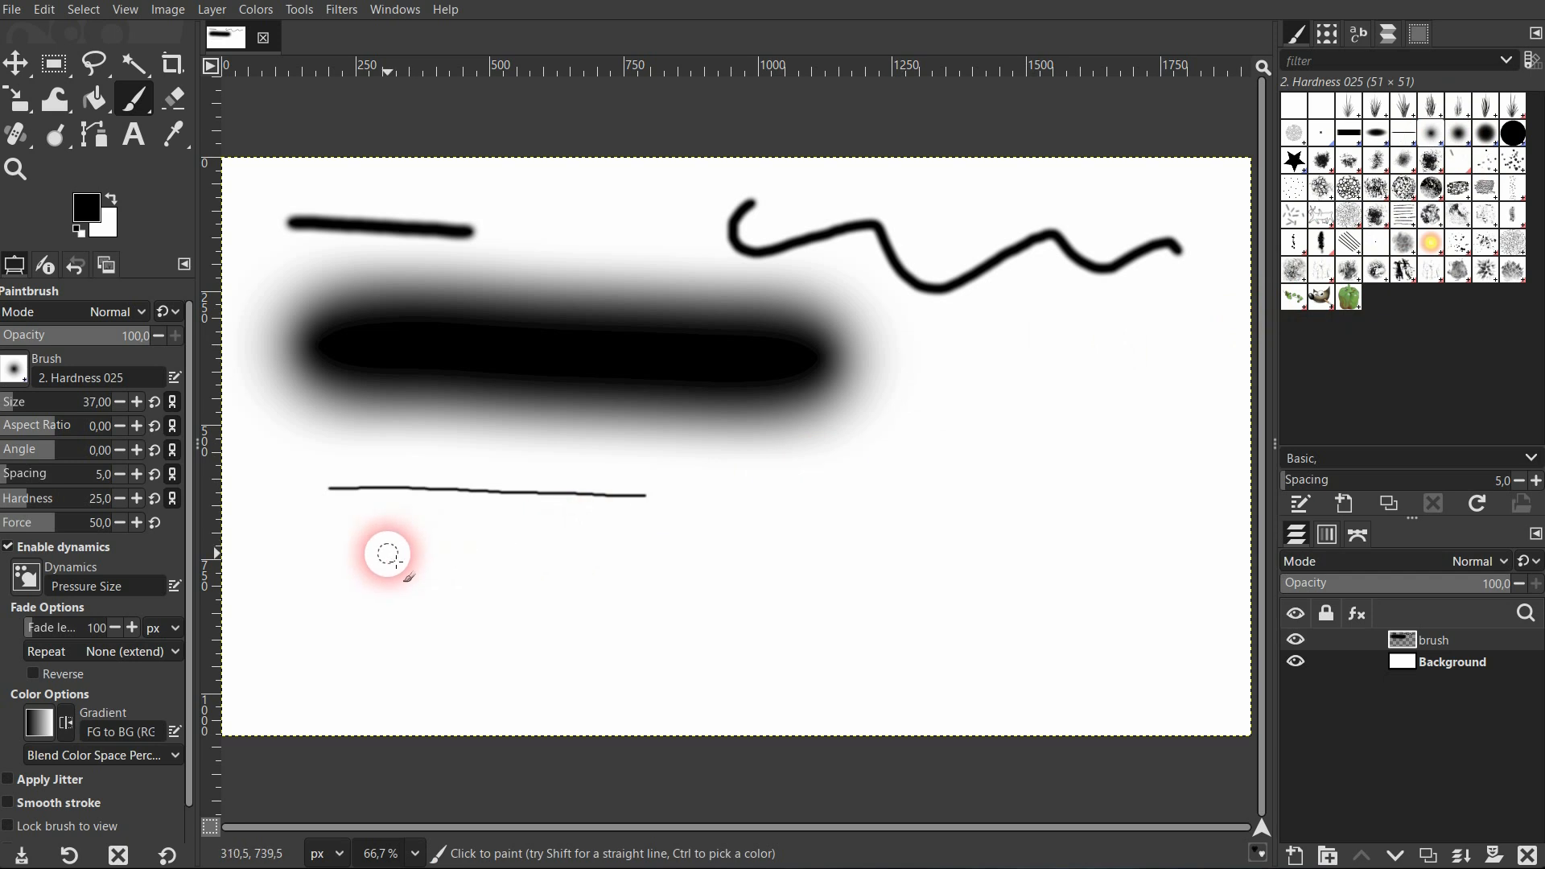
left_click_drag(388, 553, 933, 564)
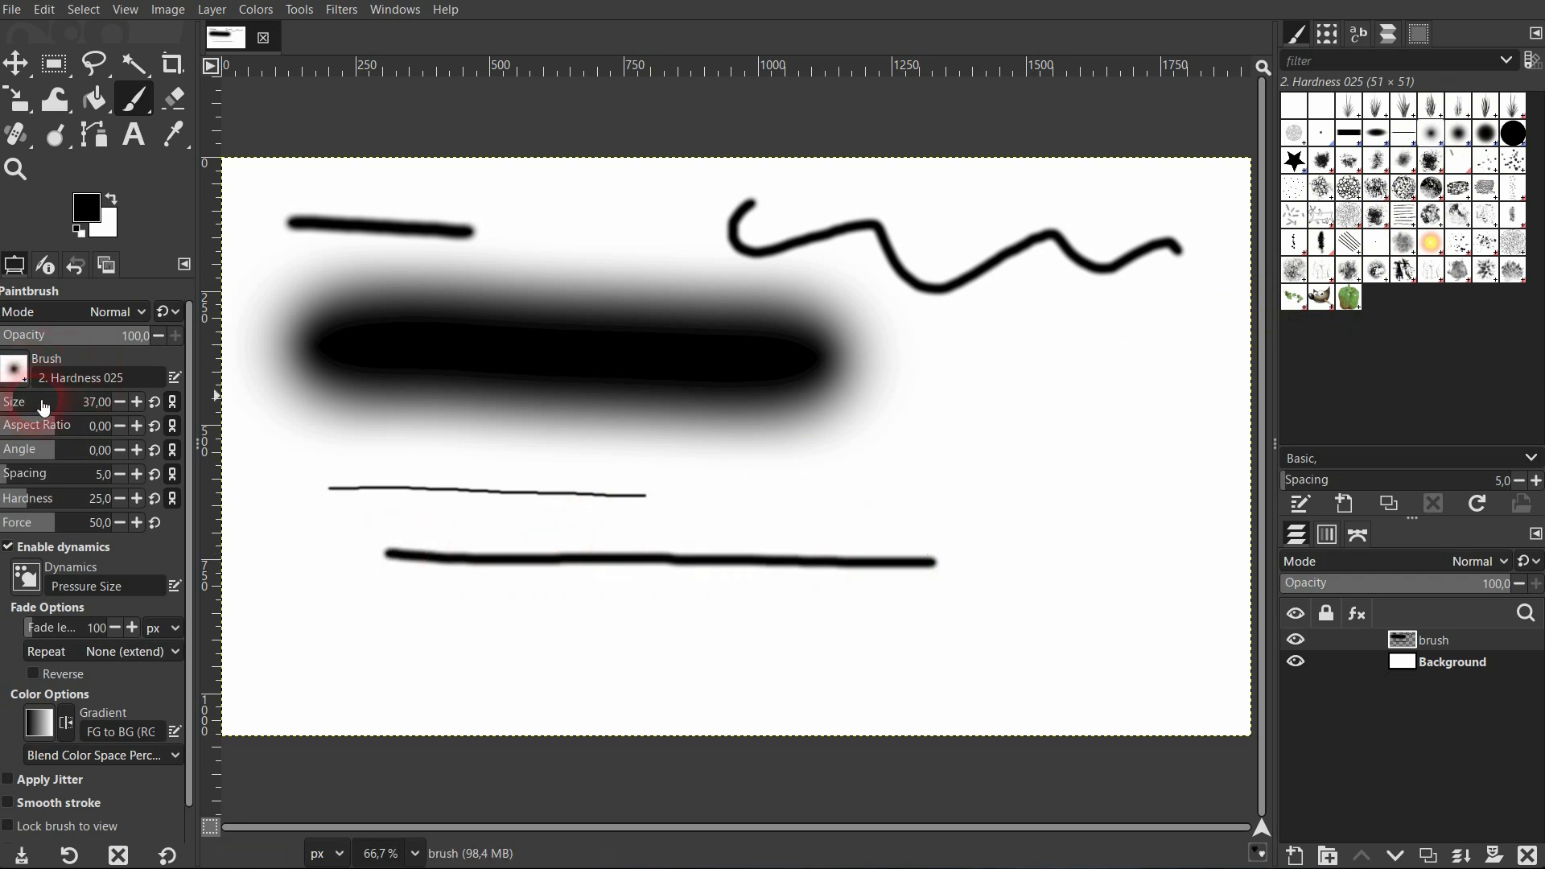
Step: Replace the painted brush layer with a new empty transparent layer named brush
left_click(1528, 856)
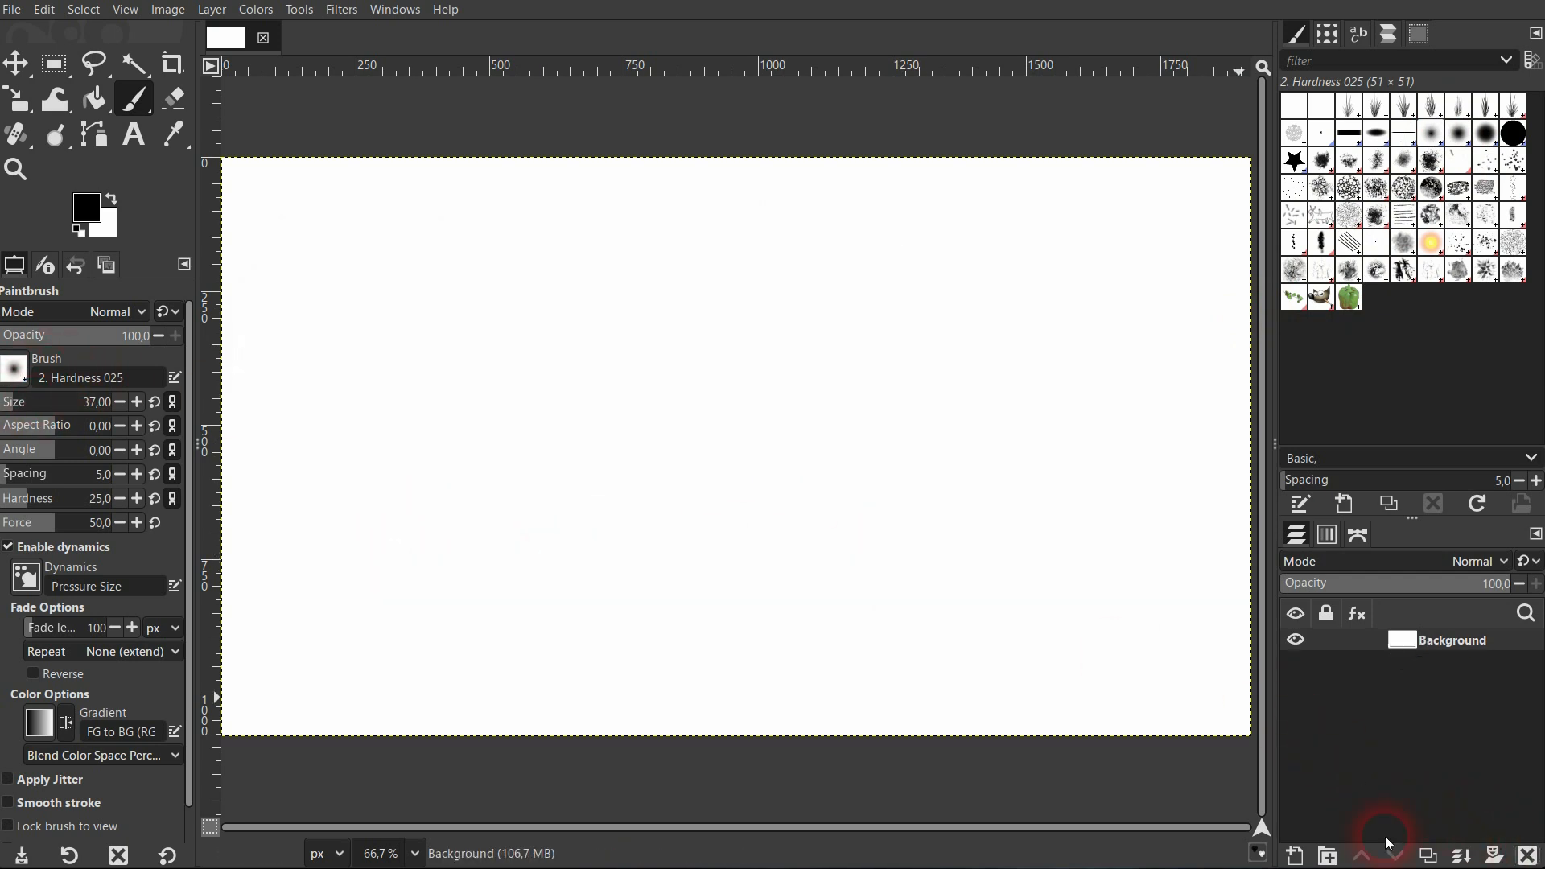
left_click(1301, 855)
left_click(924, 676)
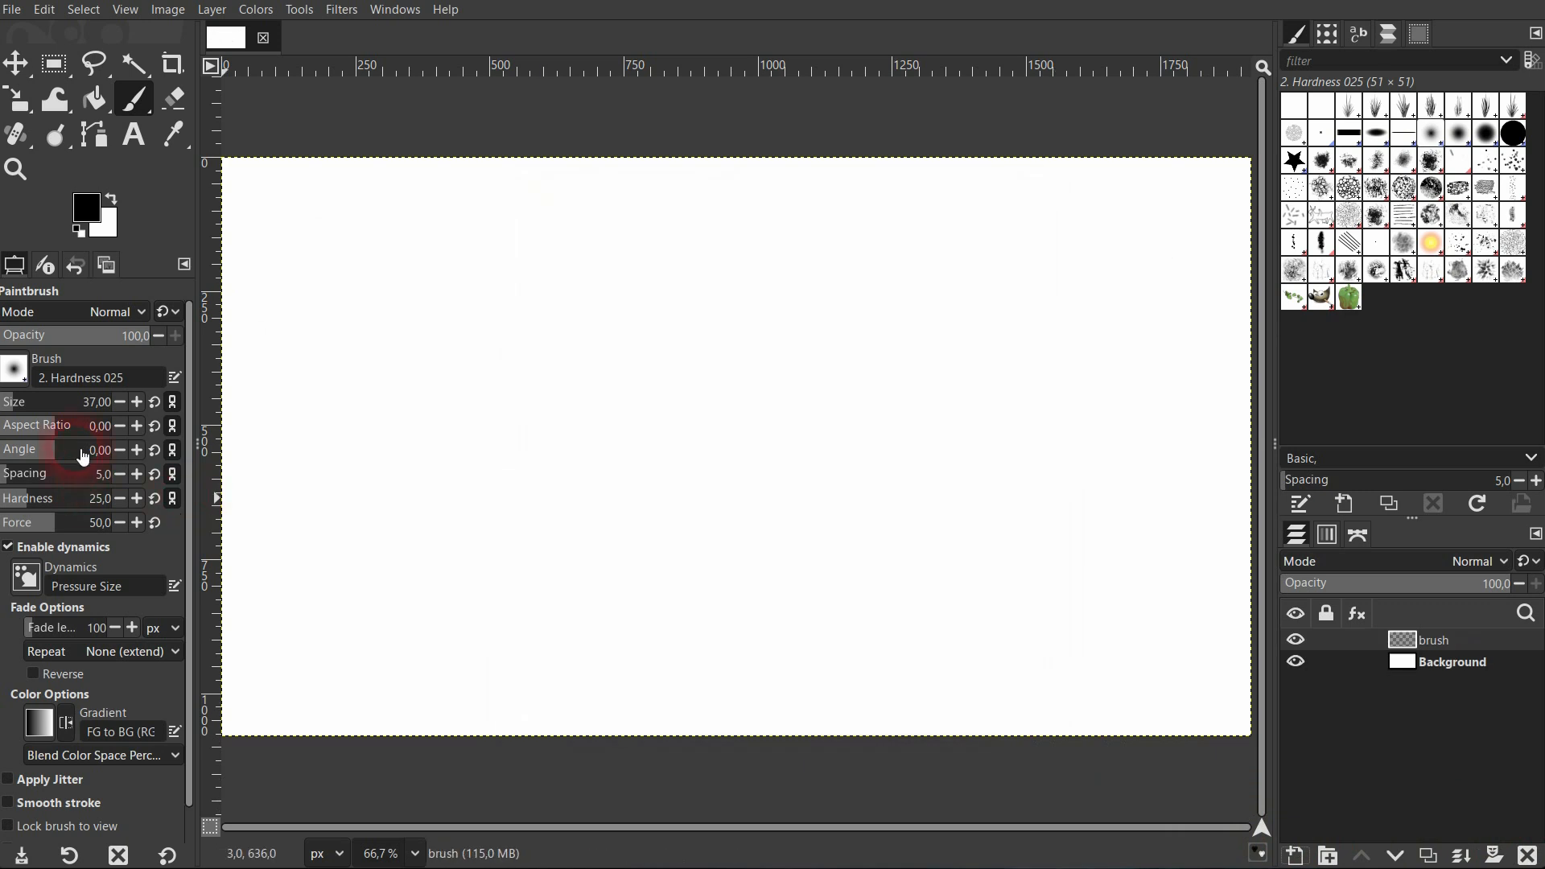
Step: Paint a soft stroke with 2. Hardness 025 at size 166 and two strokes below with 2. Hardness 100 at sizes 51 and 123
left_click(44, 411)
left_click_drag(290, 261, 676, 278)
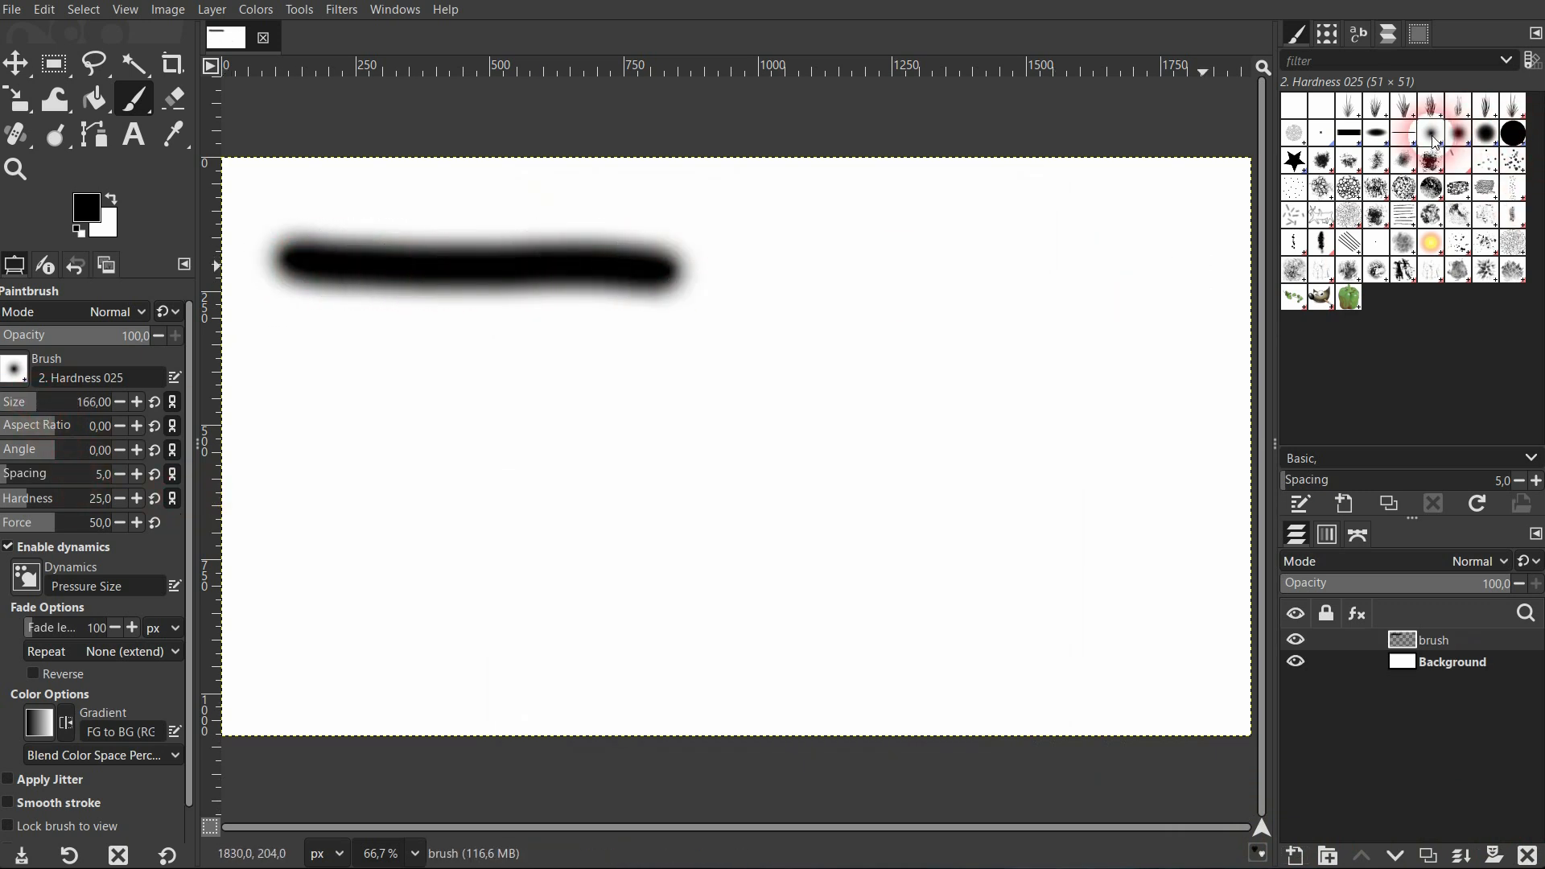
left_click(1513, 134)
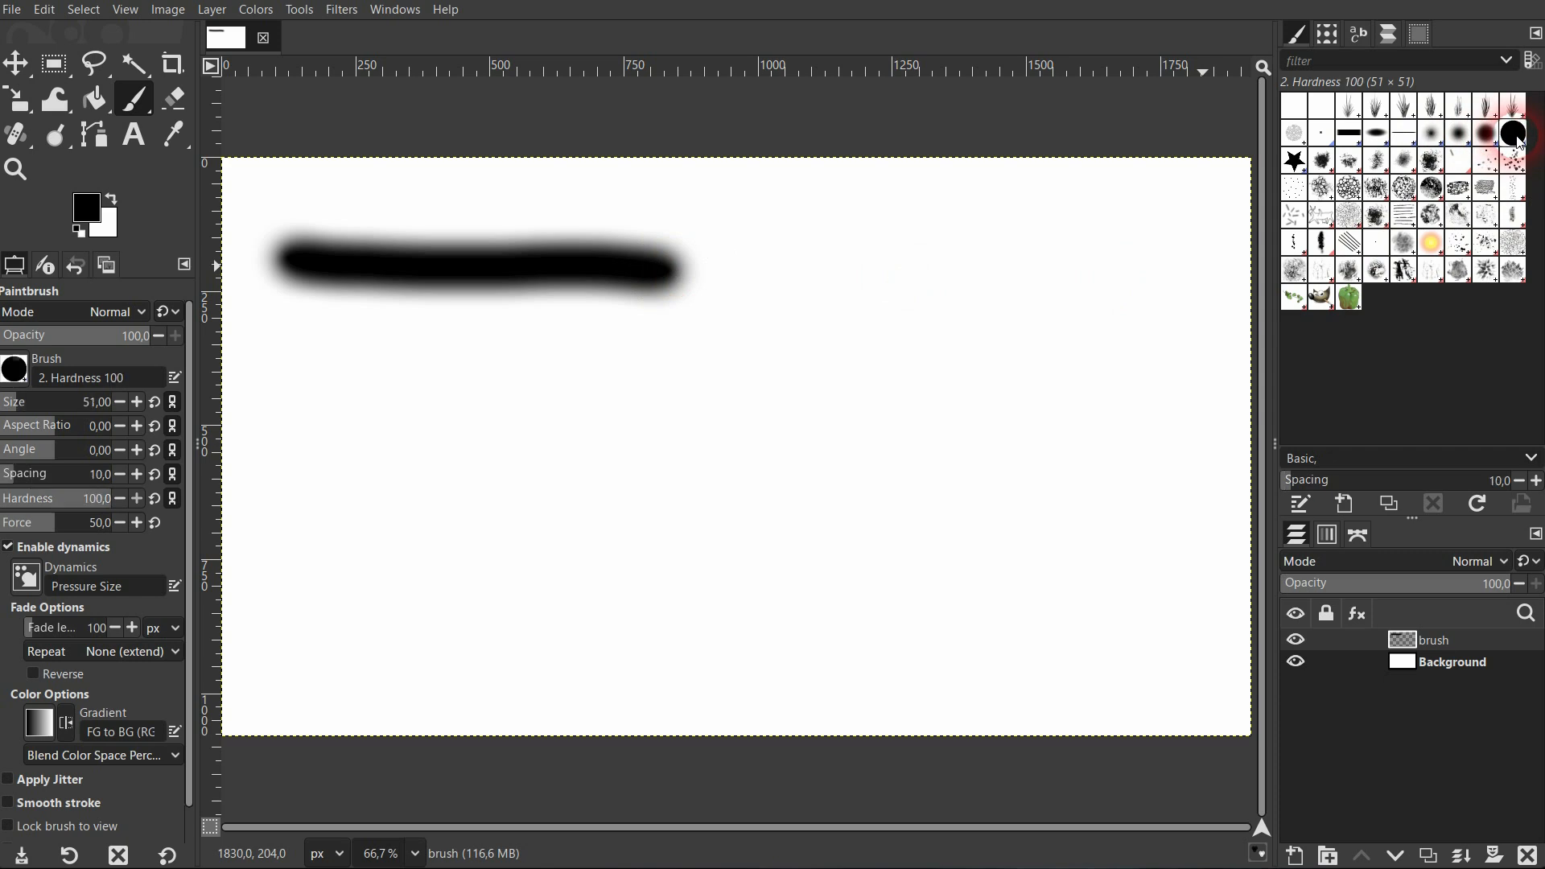
left_click_drag(293, 363, 680, 368)
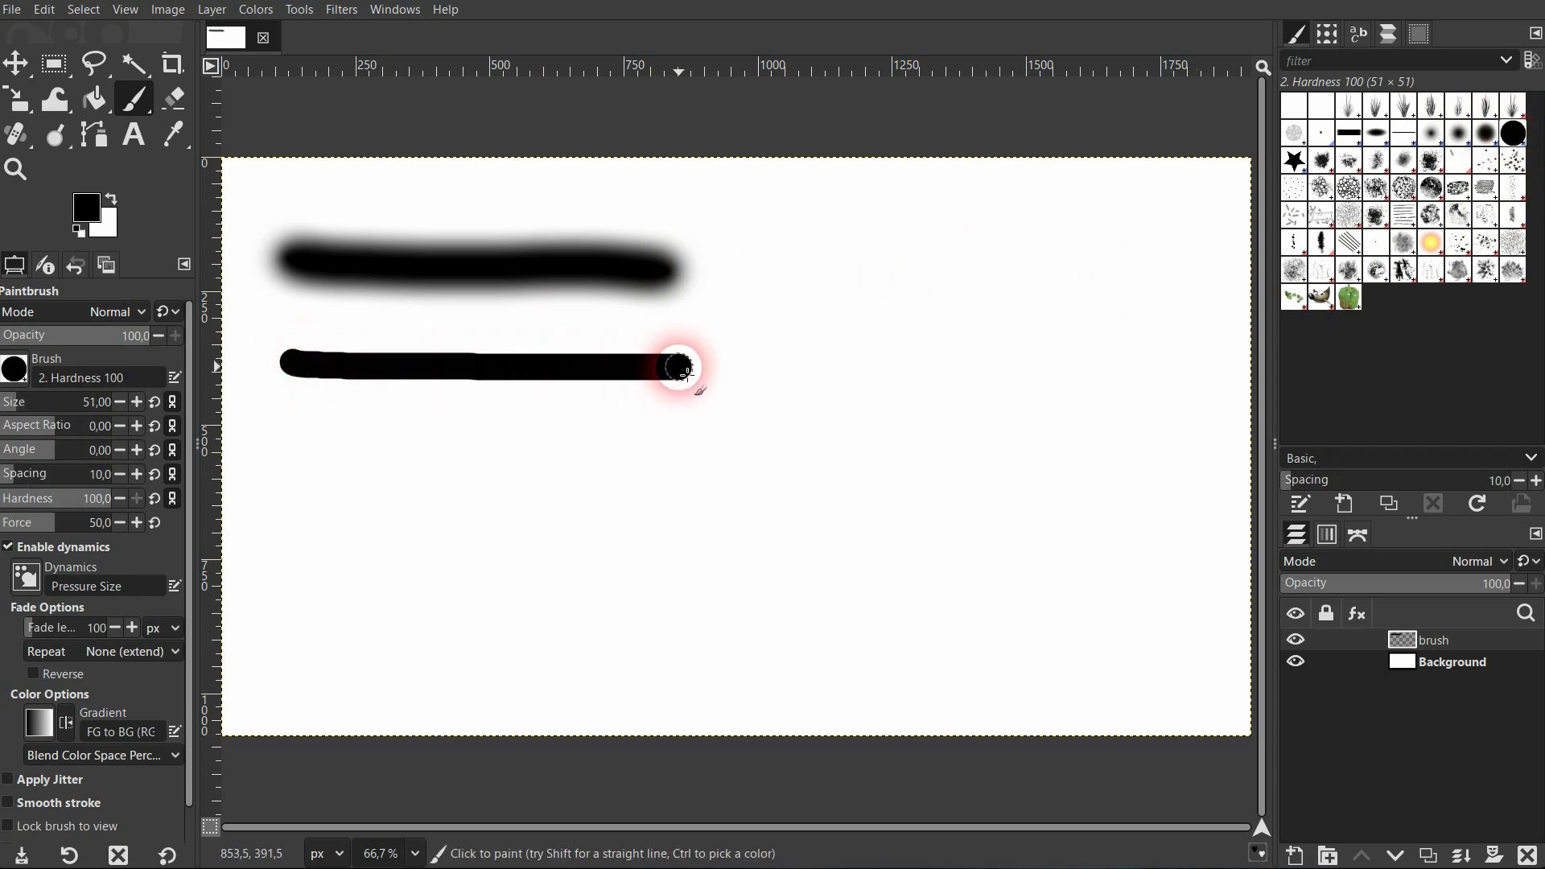
left_click(37, 410)
left_click_drag(314, 465, 765, 466)
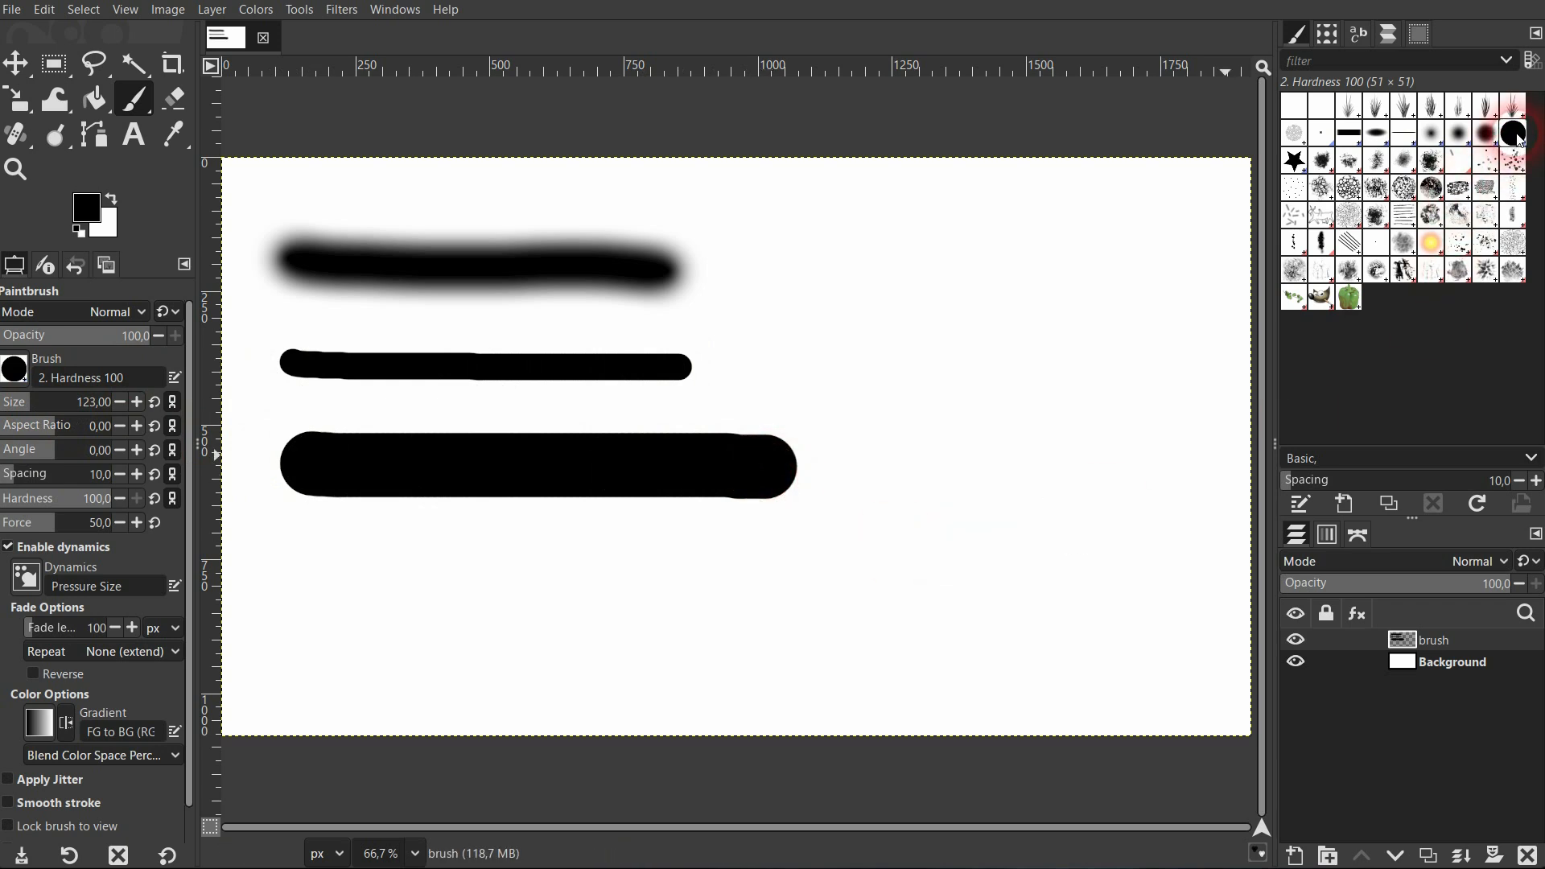
Step: Switch the brush between 2. Hardness 025 and 2. Hardness 100, and step through the presets up to 2. Hardness 075
left_click(1436, 137)
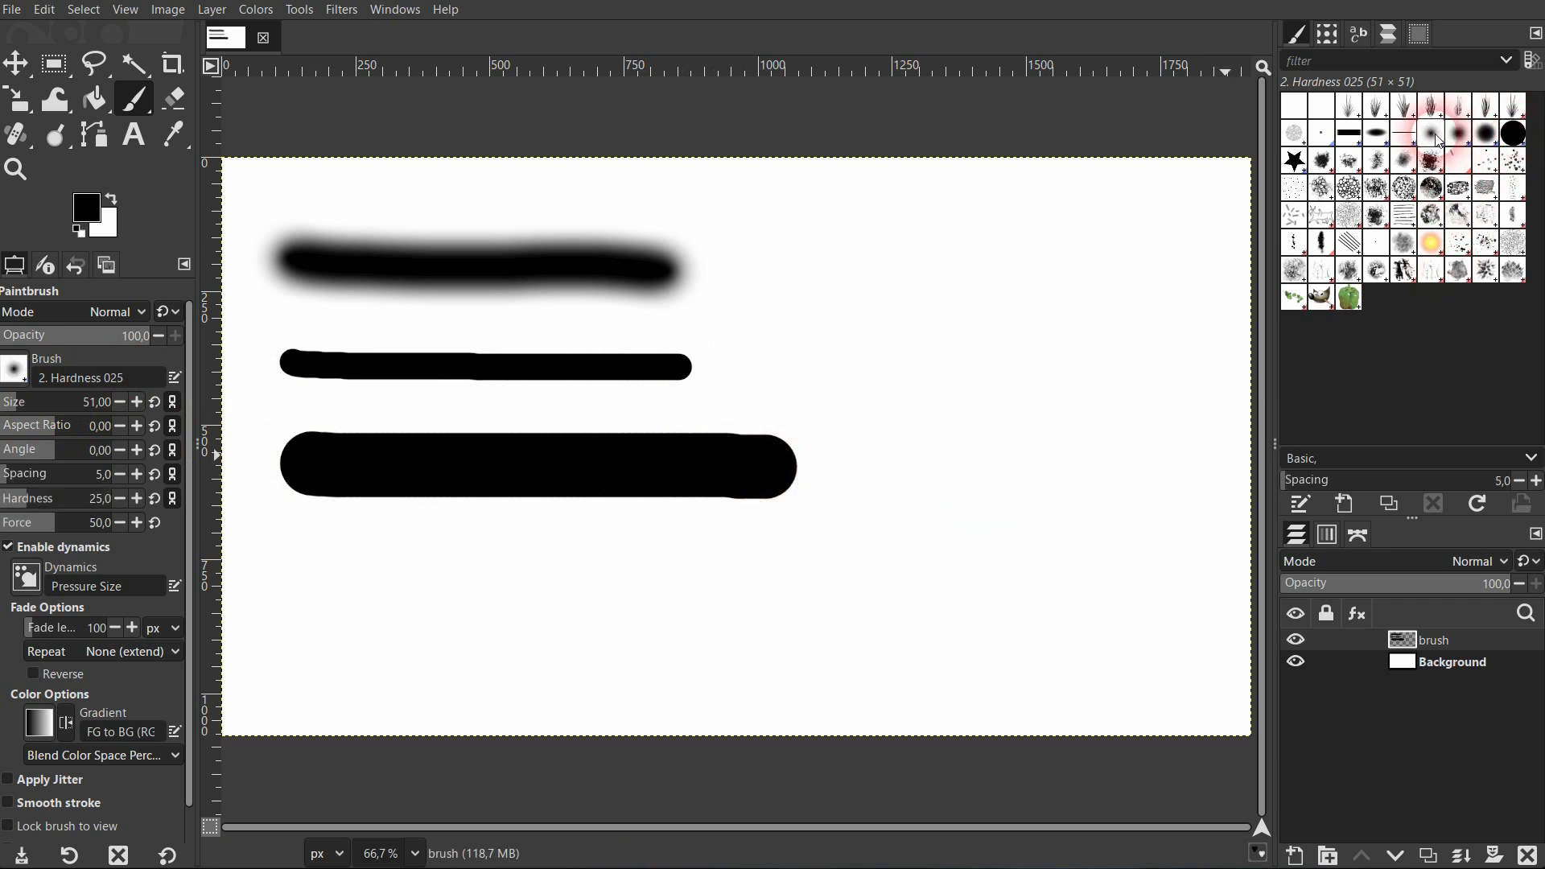
left_click(1514, 135)
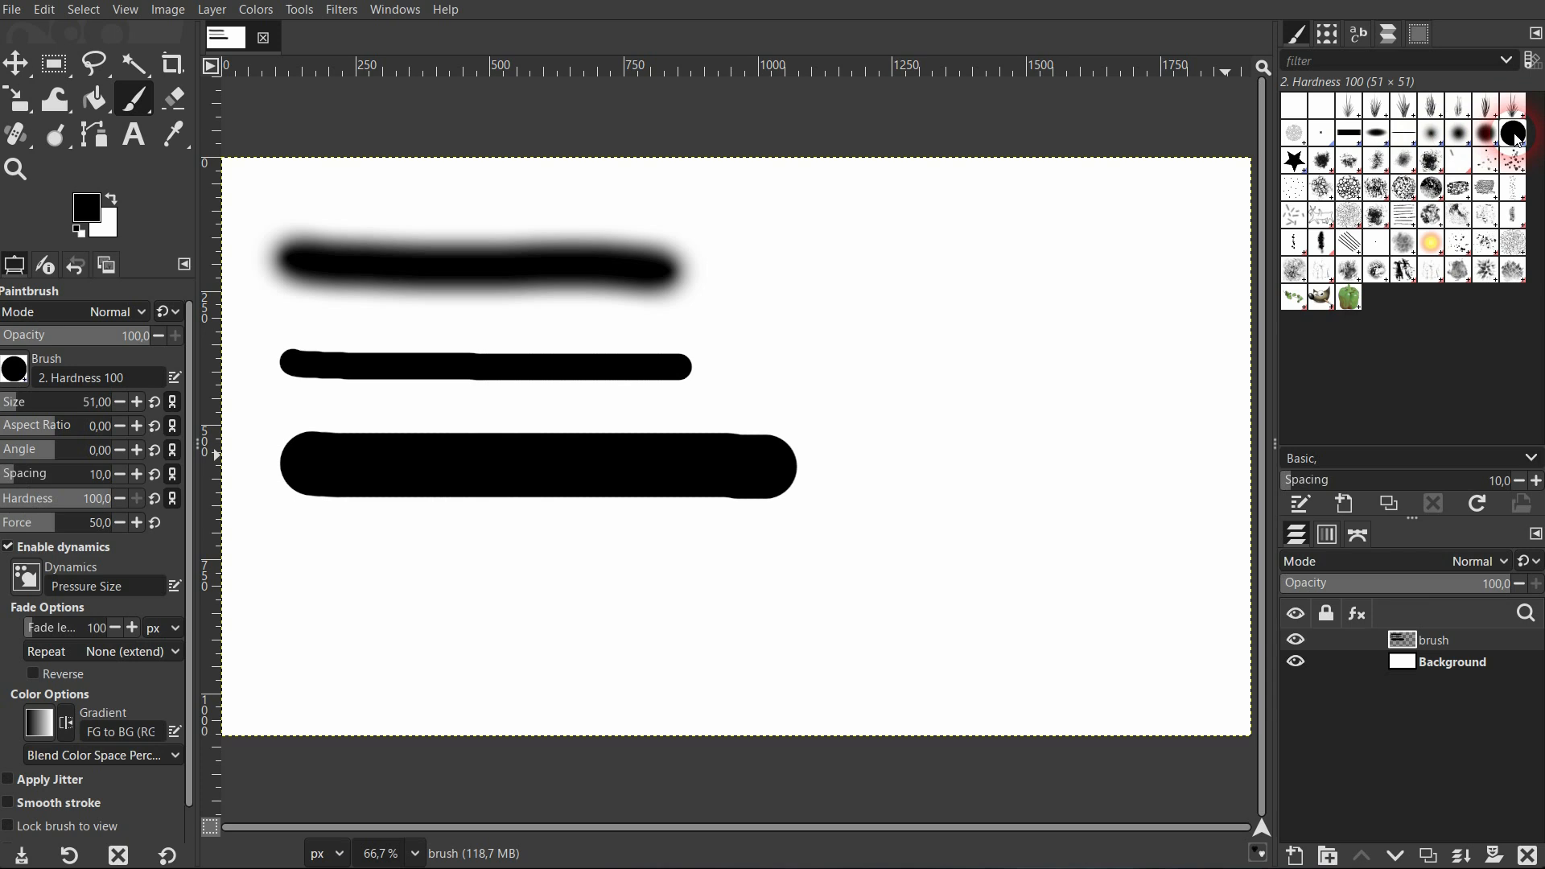
left_click(1434, 135)
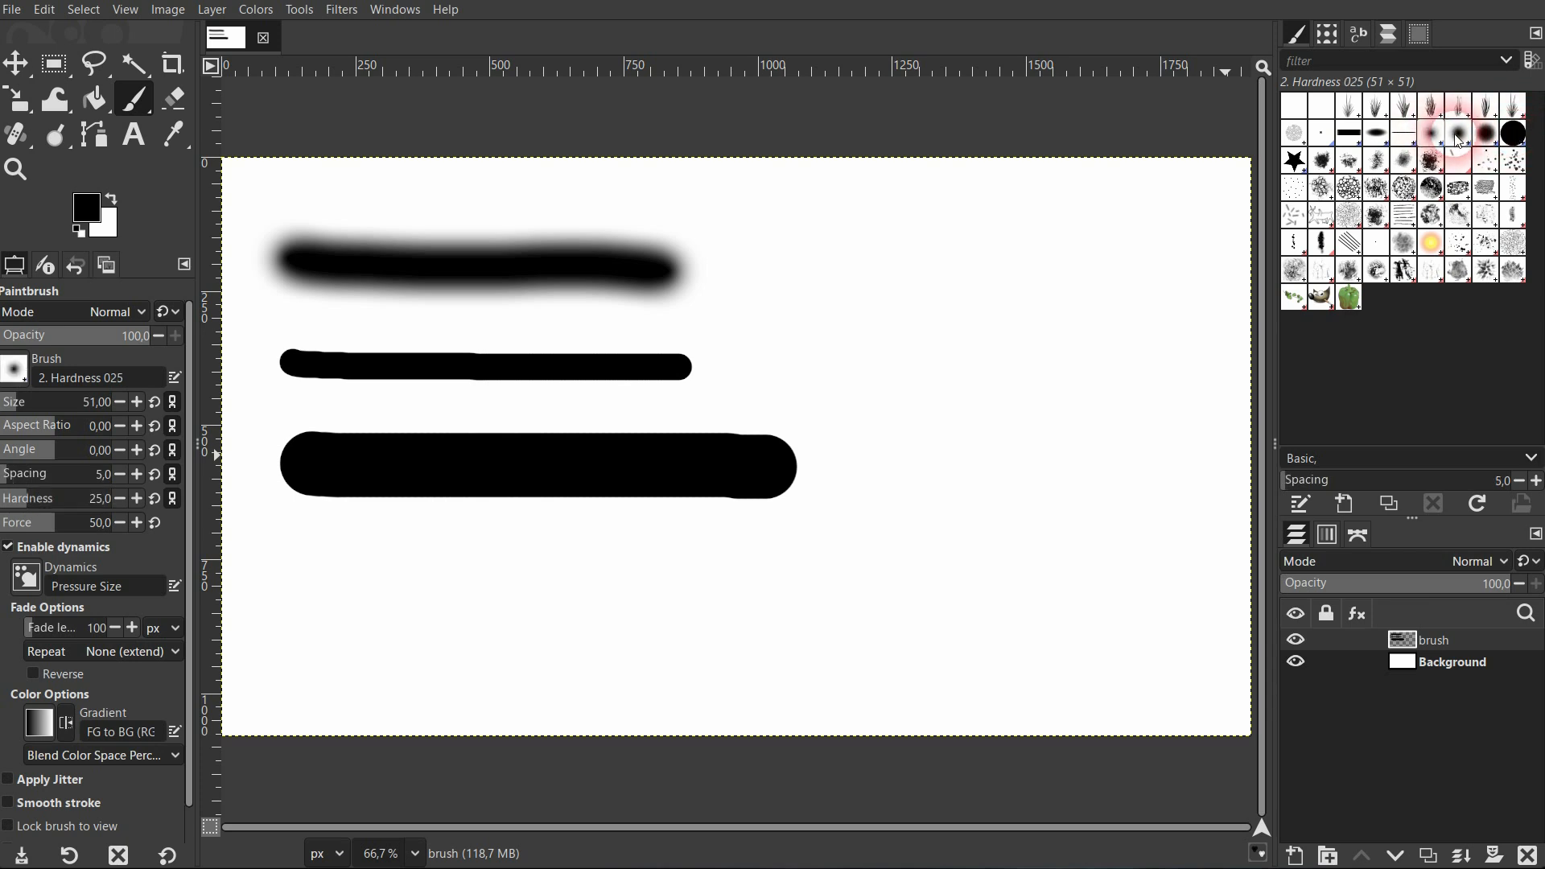
left_click(1458, 138)
left_click(1486, 137)
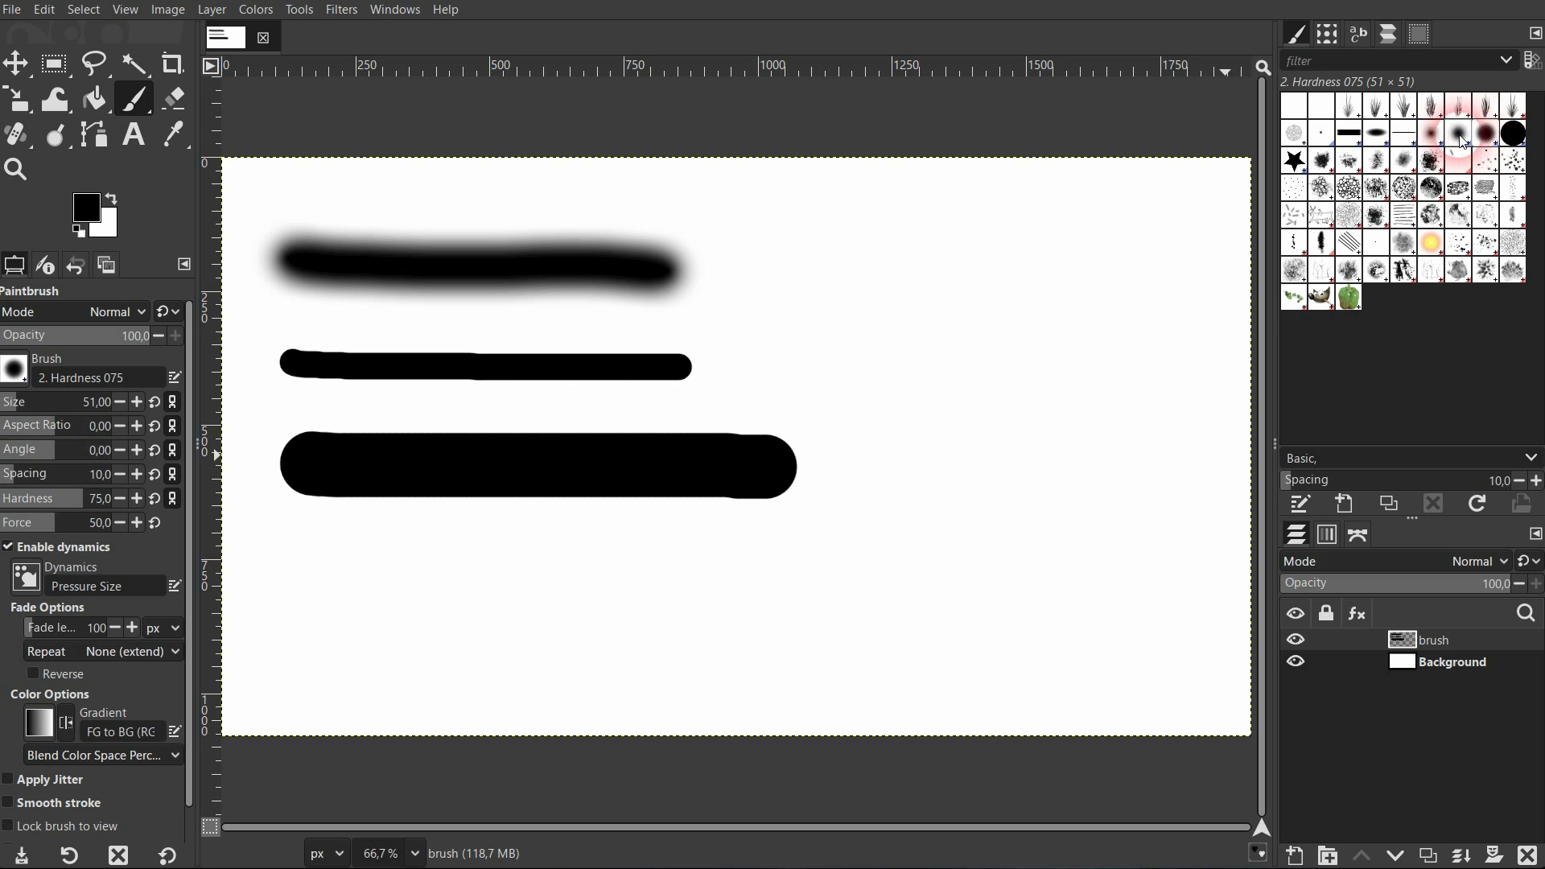
Step: Delete the layer holding the soft and hard strokes and create a fresh transparent layer named brush
left_click(1529, 854)
left_click(1294, 856)
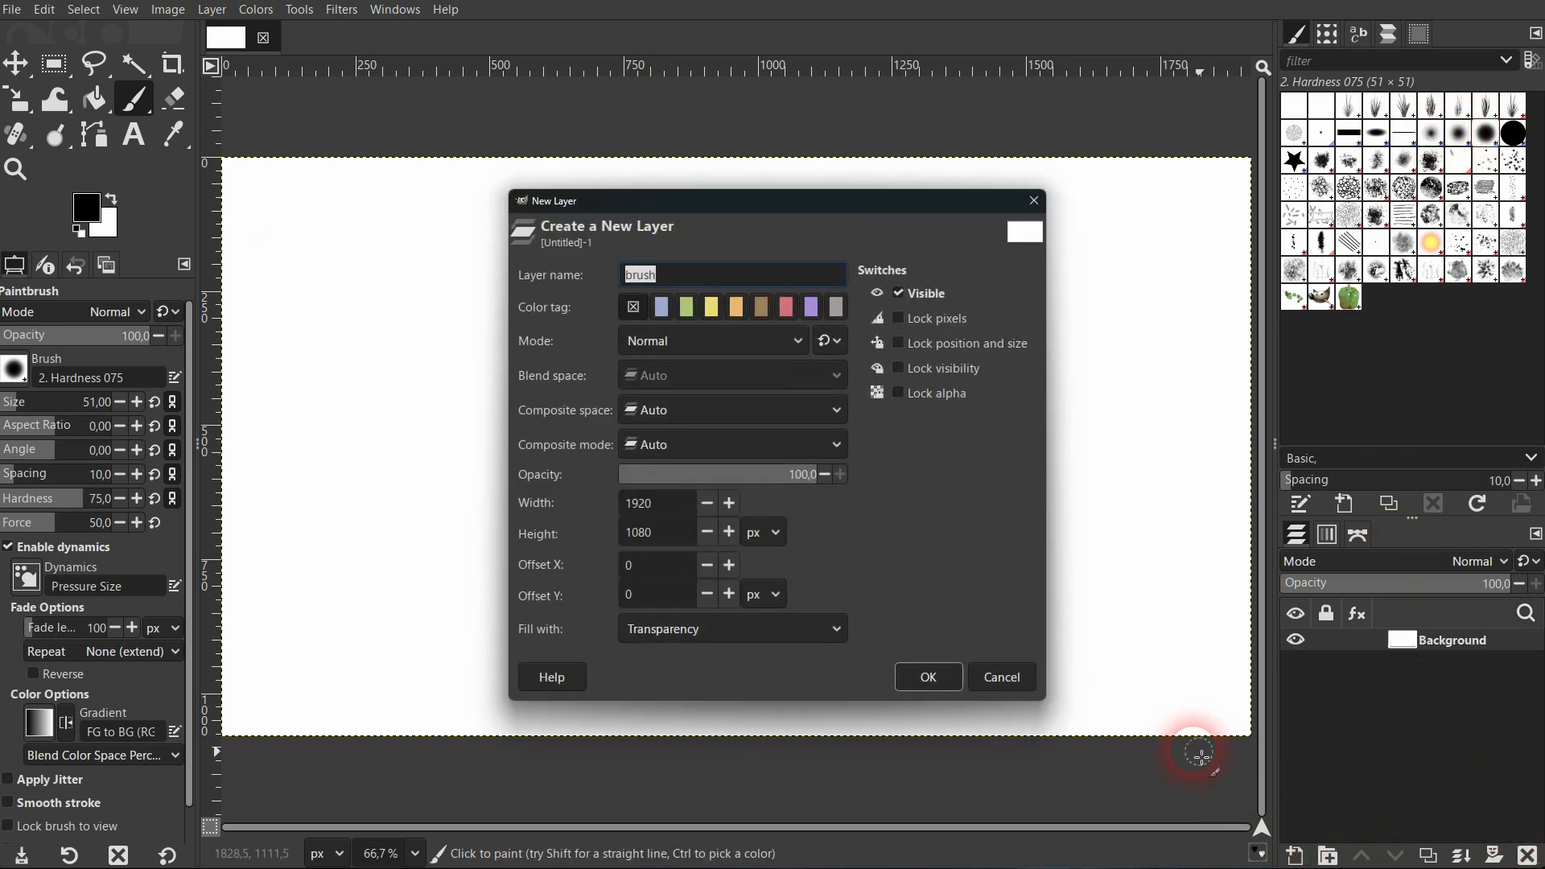
left_click(929, 673)
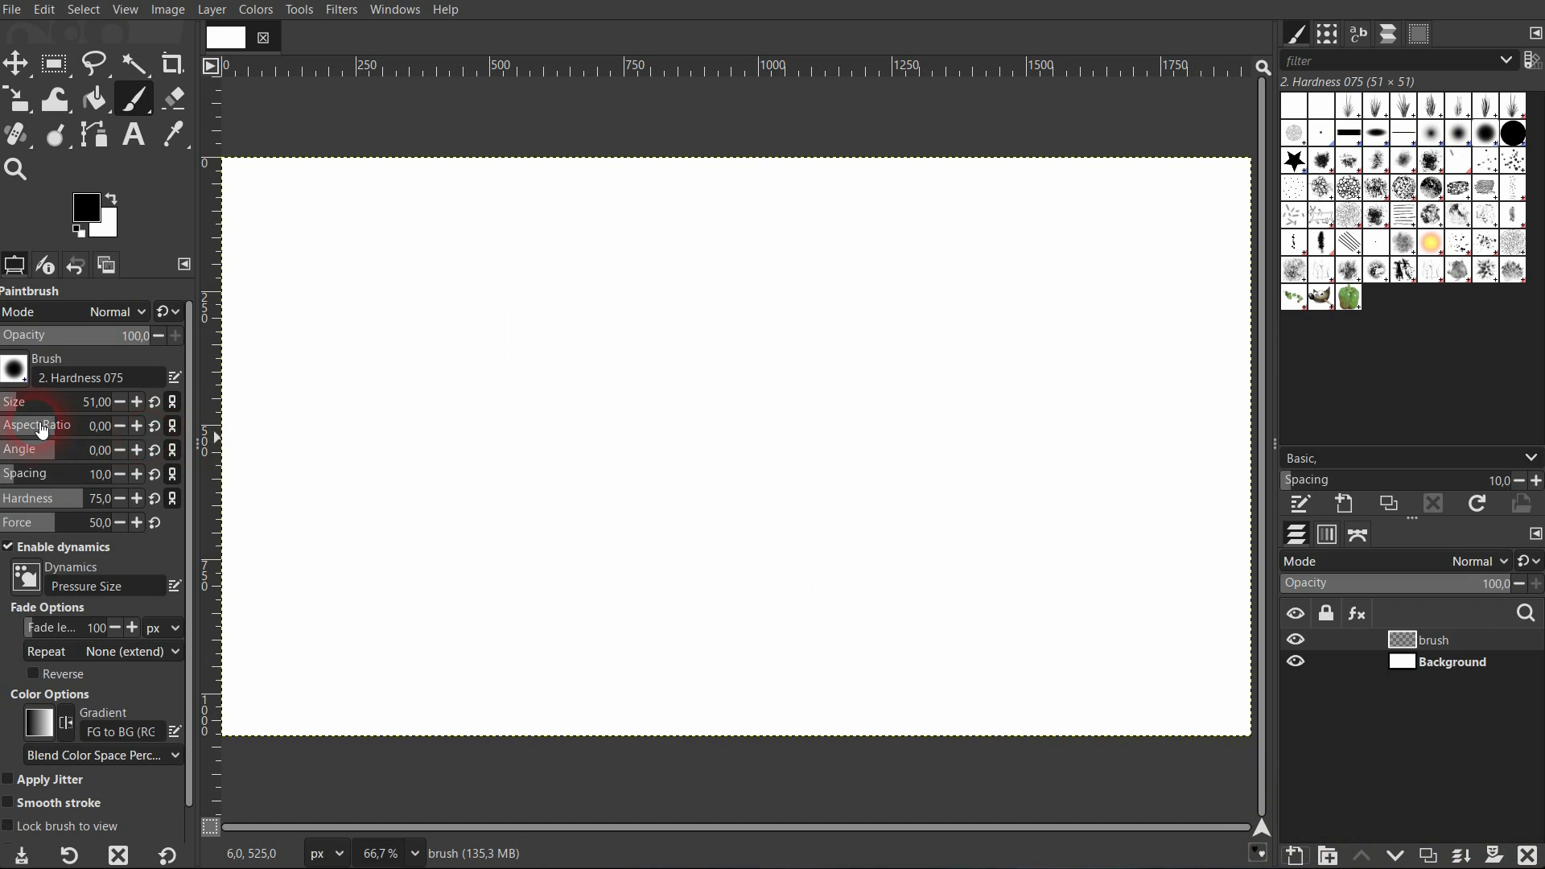
Step: Choose the 2. Hardness 025 brush and paint a horizontal black stroke near the canvas's upper edge at size 51
left_click(14, 368)
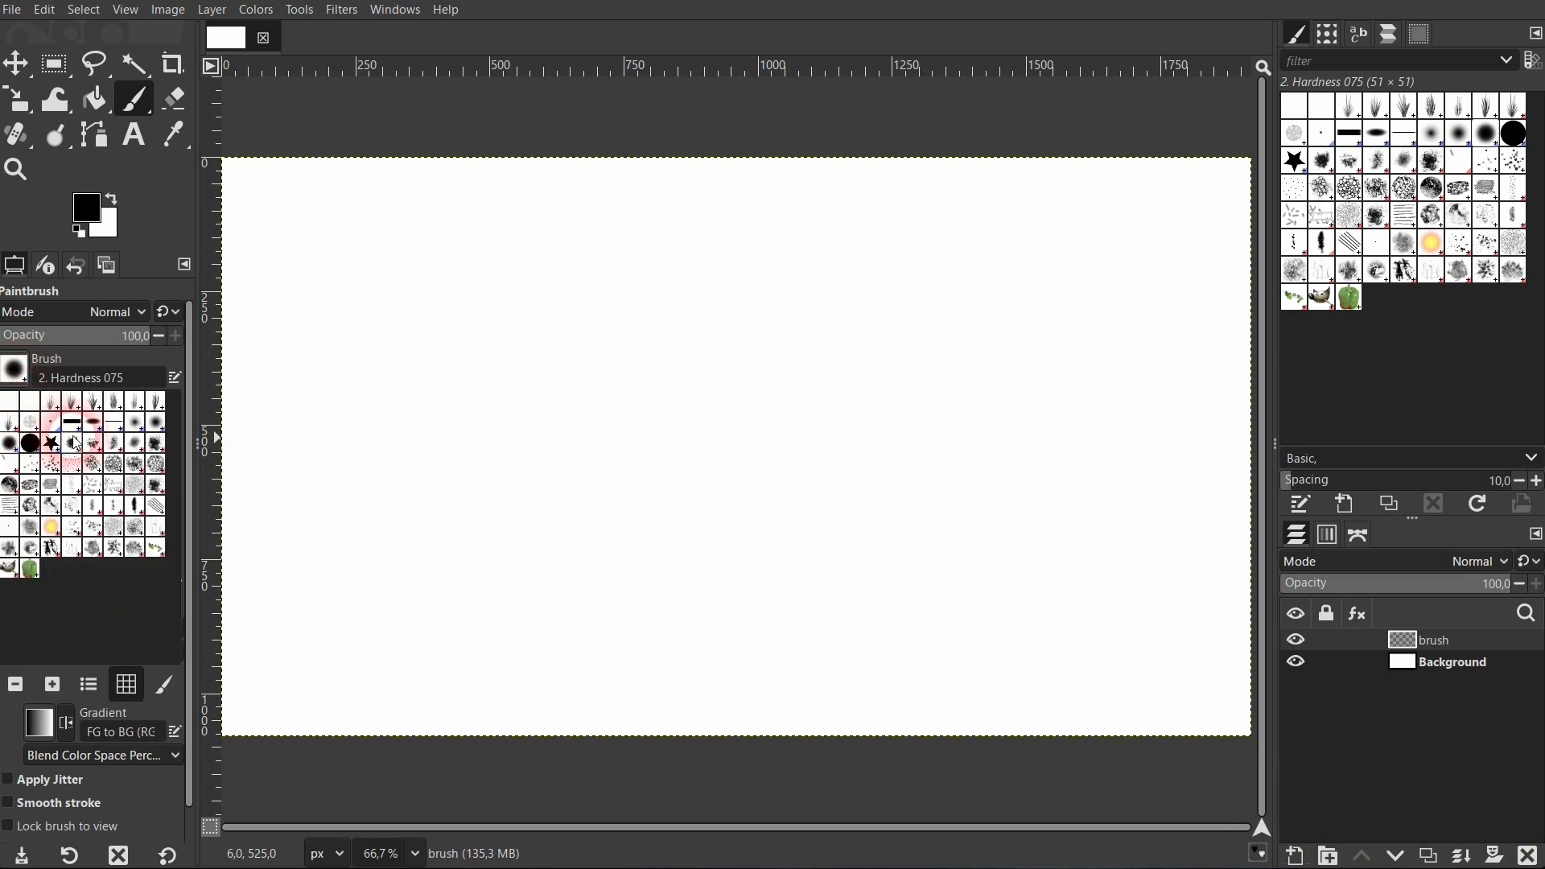
left_click(135, 422)
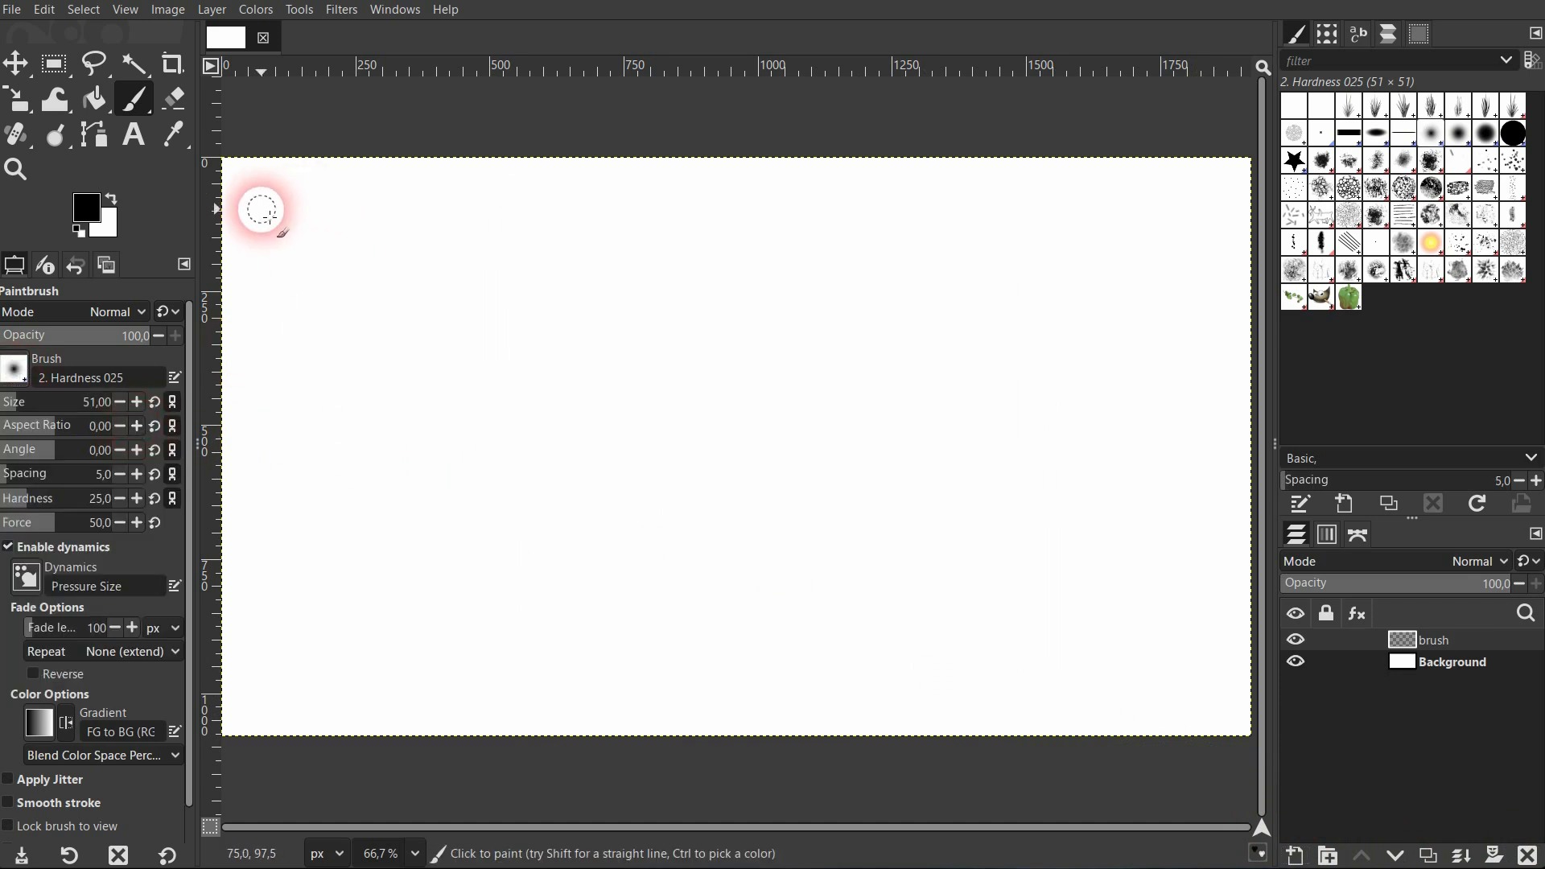
left_click_drag(263, 209, 624, 215)
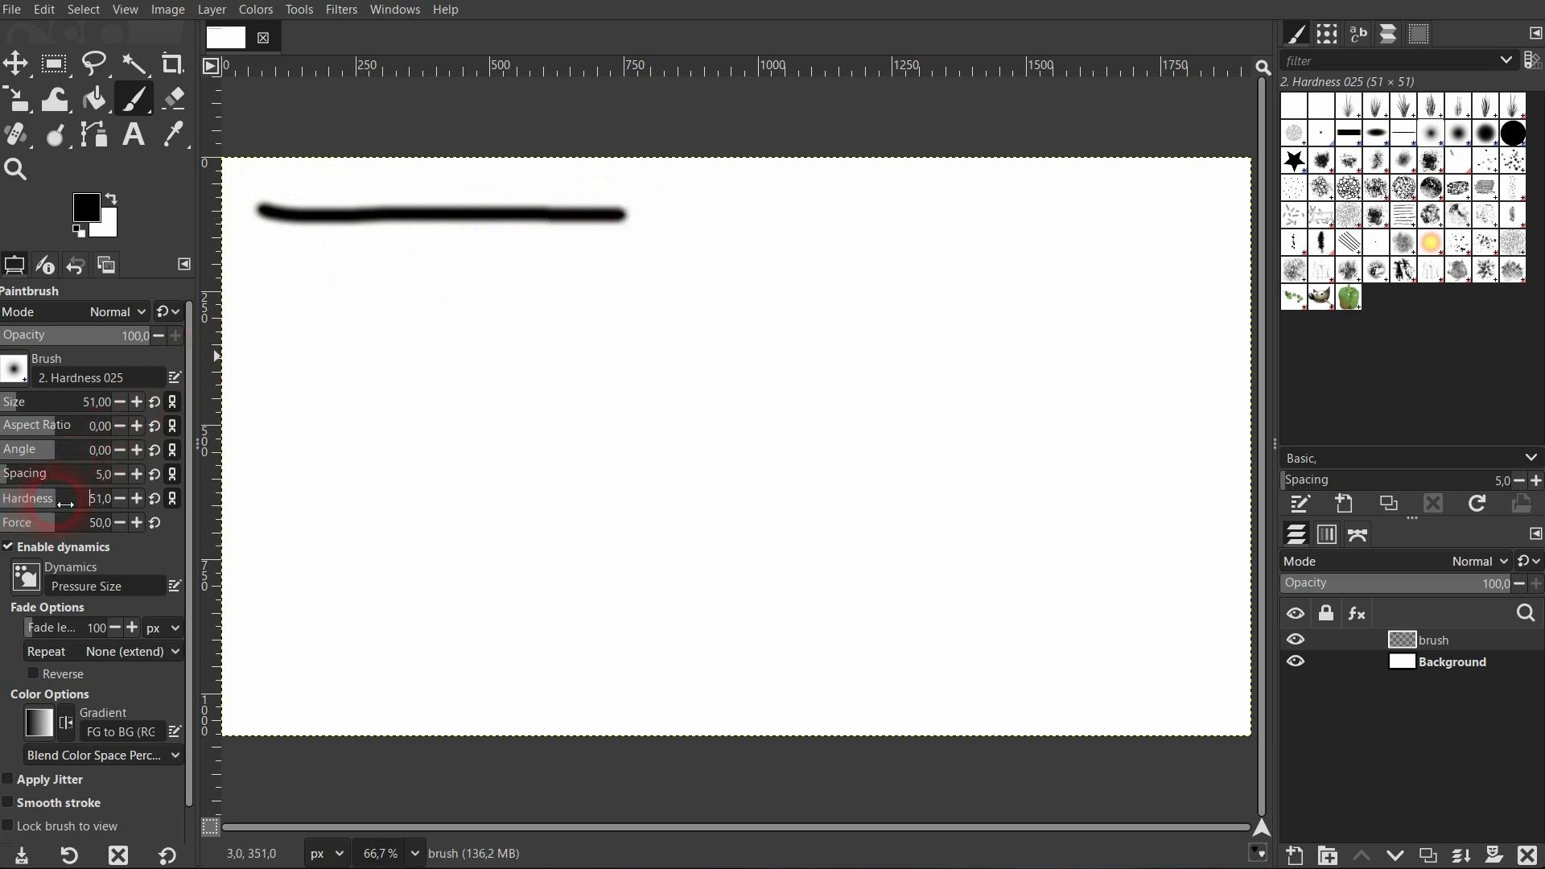
Step: Paint three more horizontal strokes below the first one, with the brush hardness set to 51, 100 and 10
left_click_drag(283, 300, 625, 300)
left_click_drag(68, 499, 113, 499)
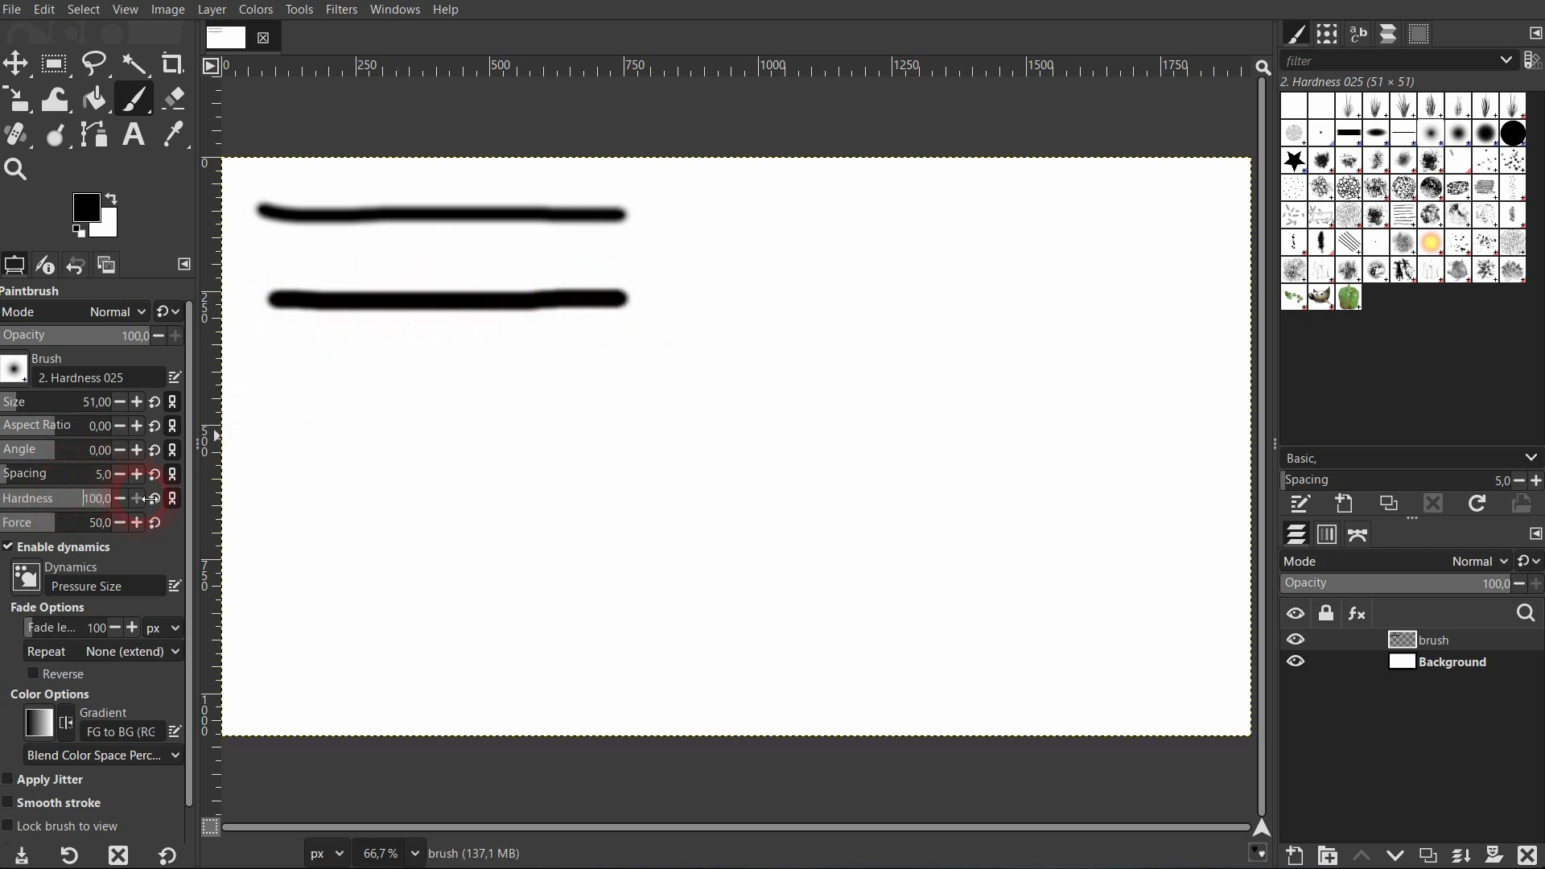
left_click_drag(275, 365, 624, 358)
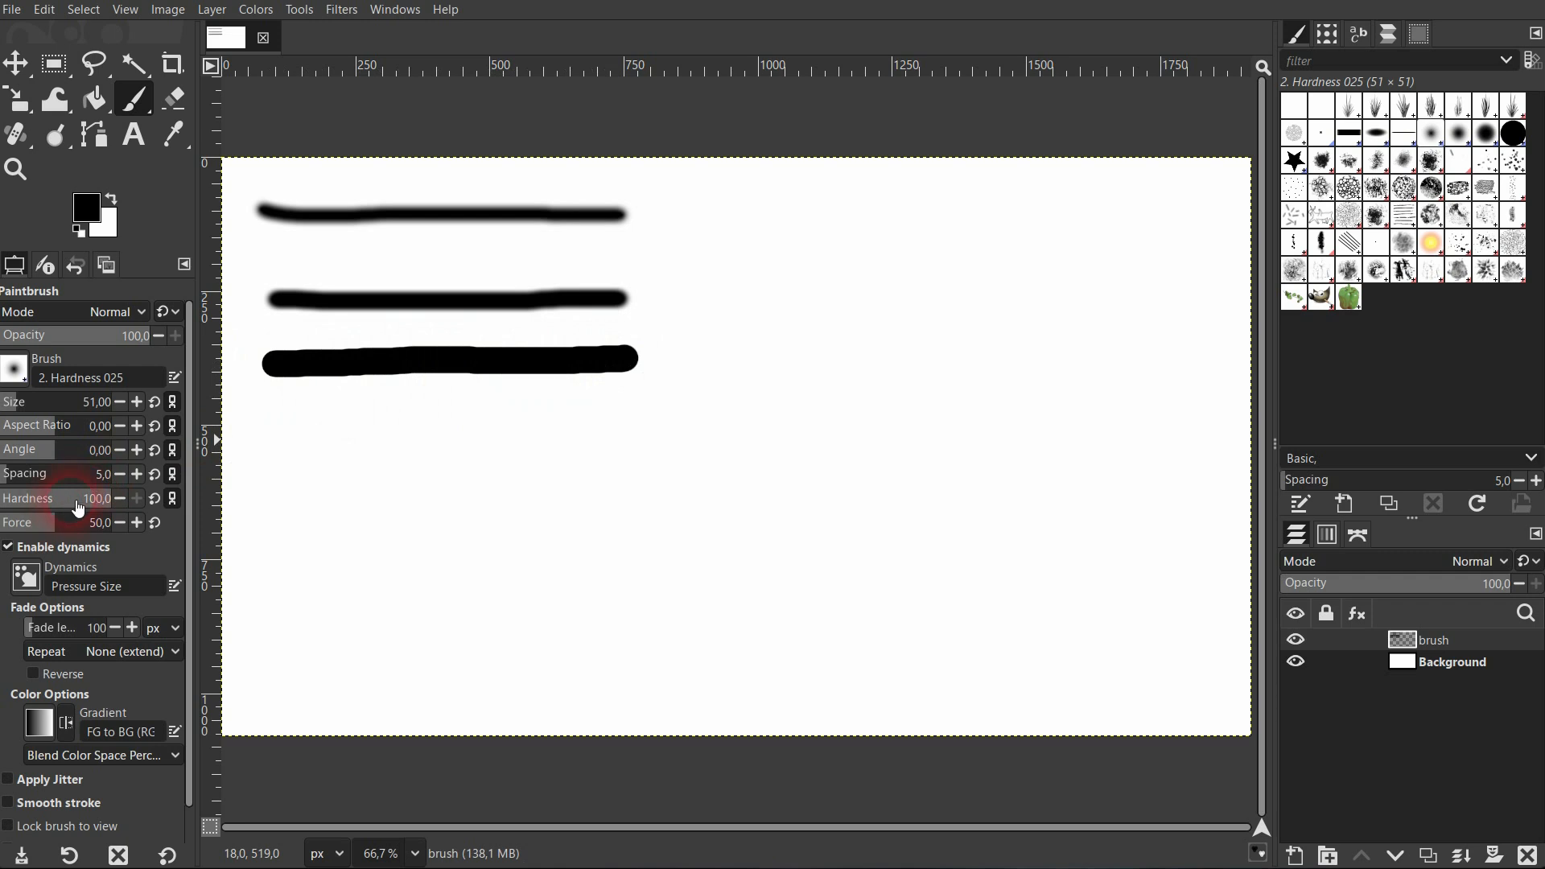
left_click_drag(78, 506, 18, 502)
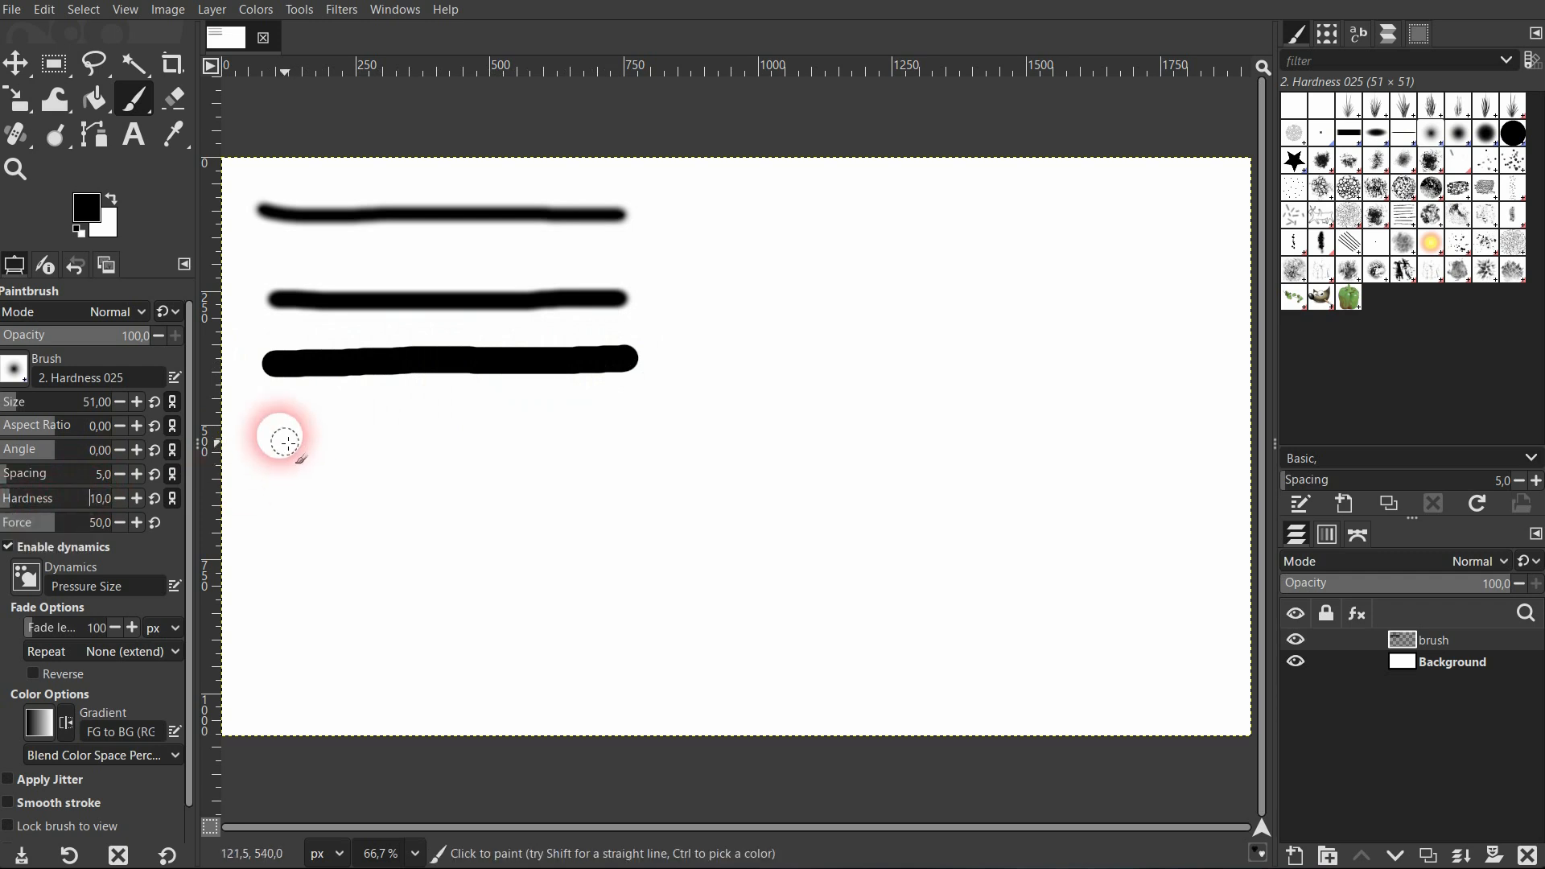
left_click_drag(266, 420, 634, 416)
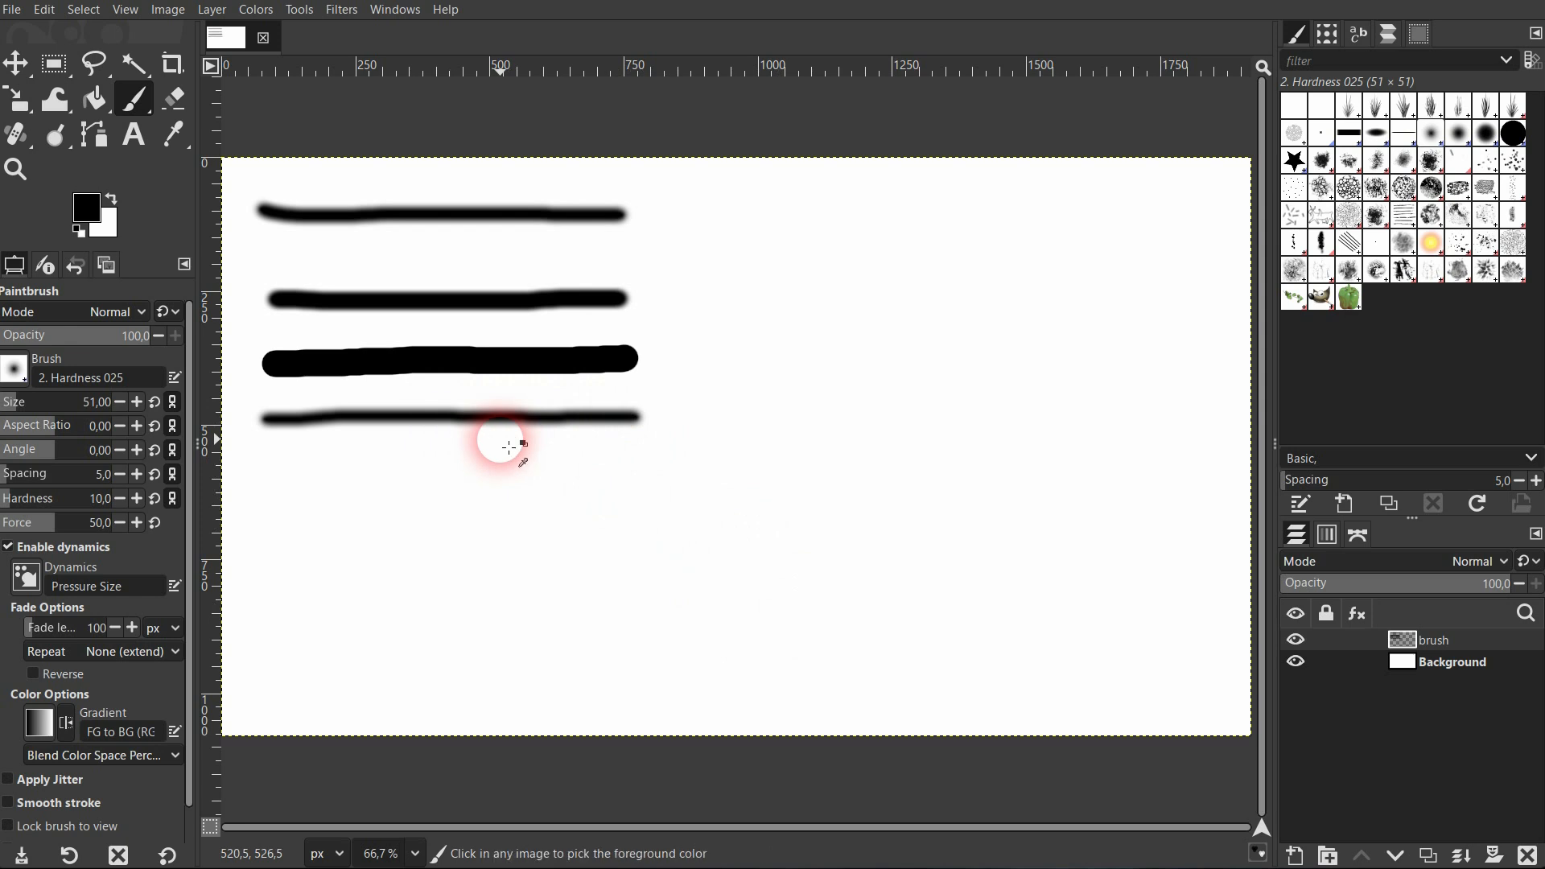
Step: Compare the edges of the hardness 100 and hardness 10 strokes up close and vary the brush hardness through 100 and 18 to 21
scroll(502, 437, "up", 4)
scroll(590, 373, "up", 2)
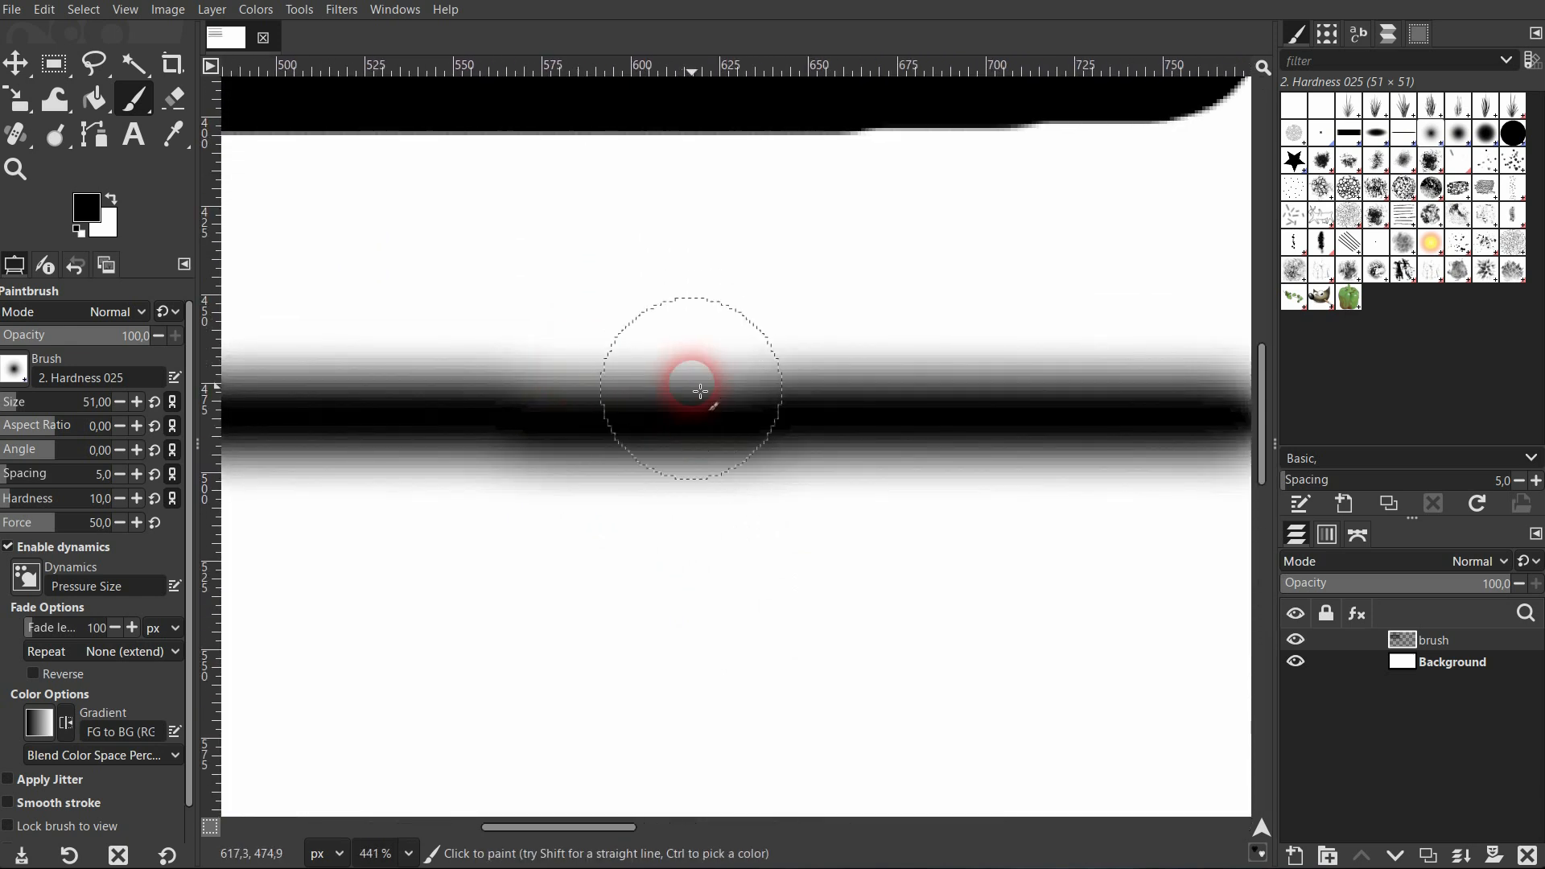
scroll(705, 415, "up", 2)
scroll(705, 415, "down", 6)
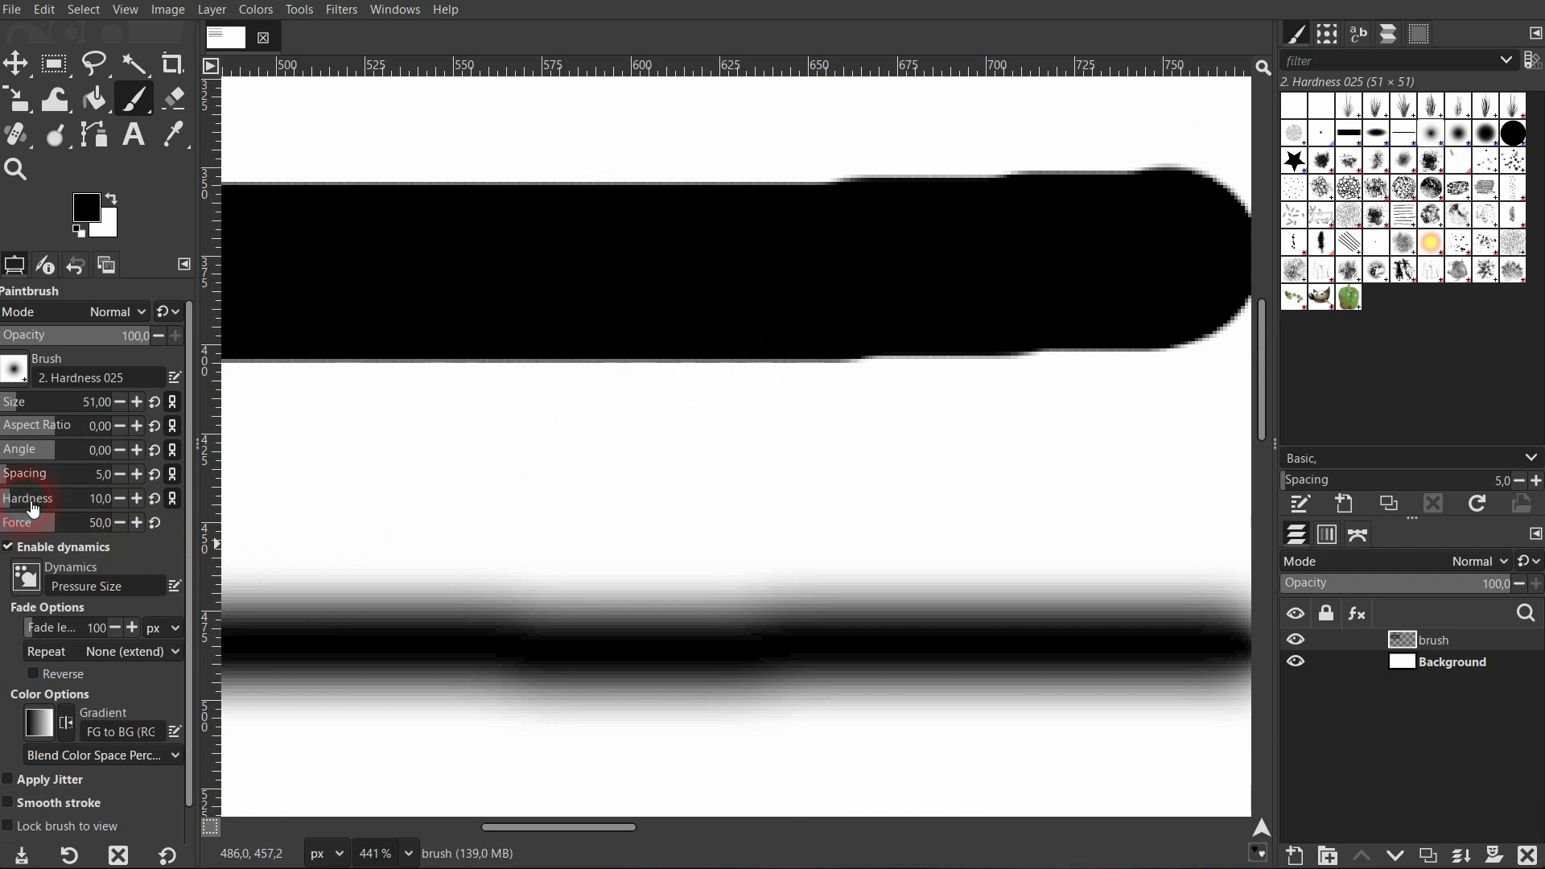
left_click_drag(31, 504, 197, 501)
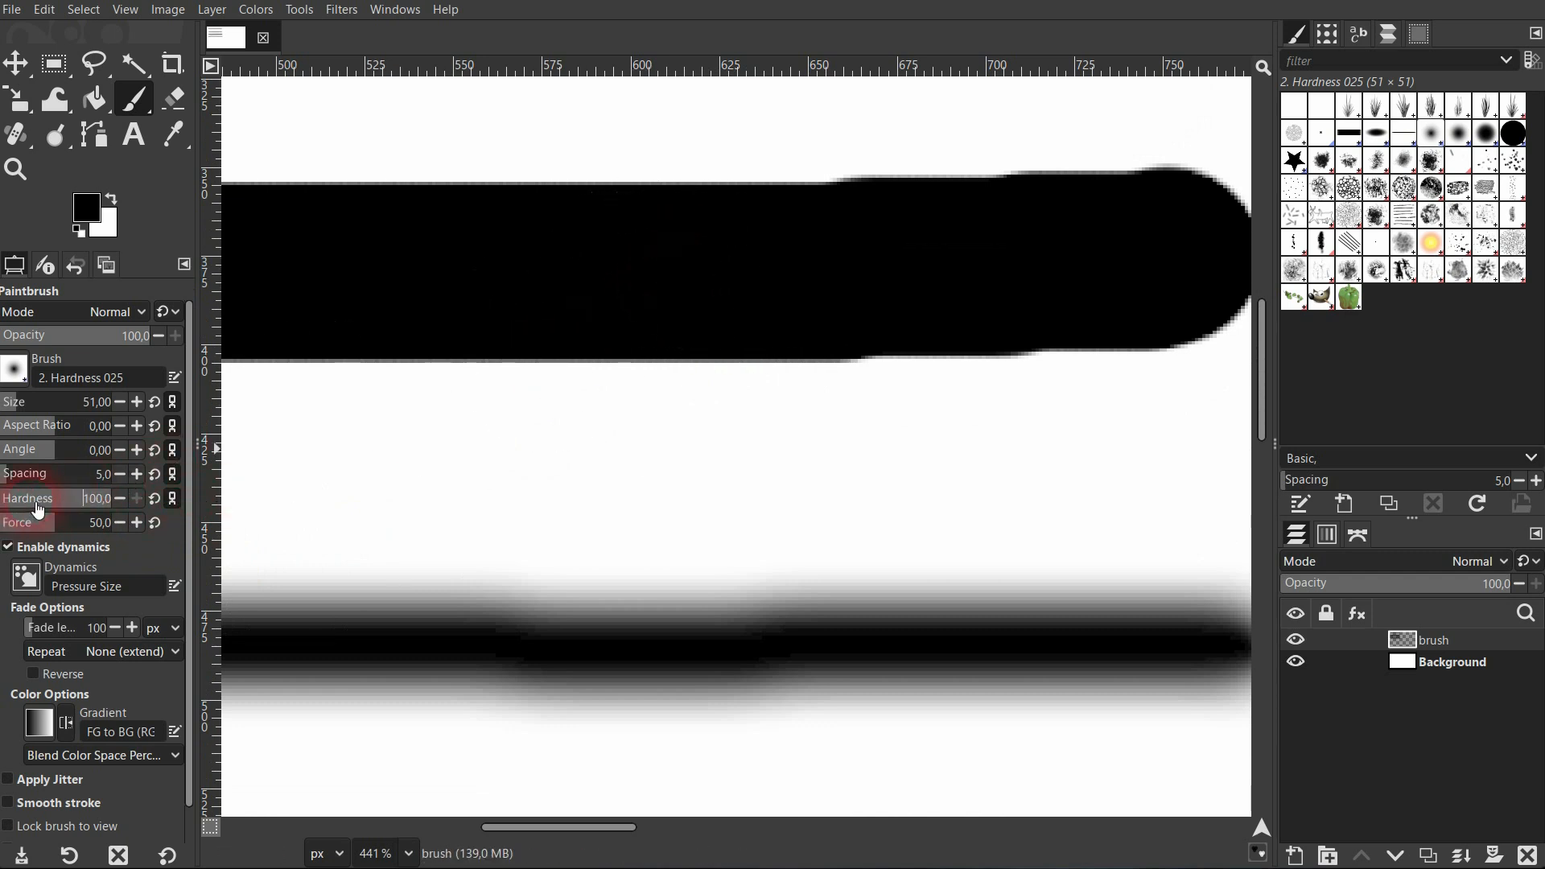
left_click_drag(37, 509, 21, 507)
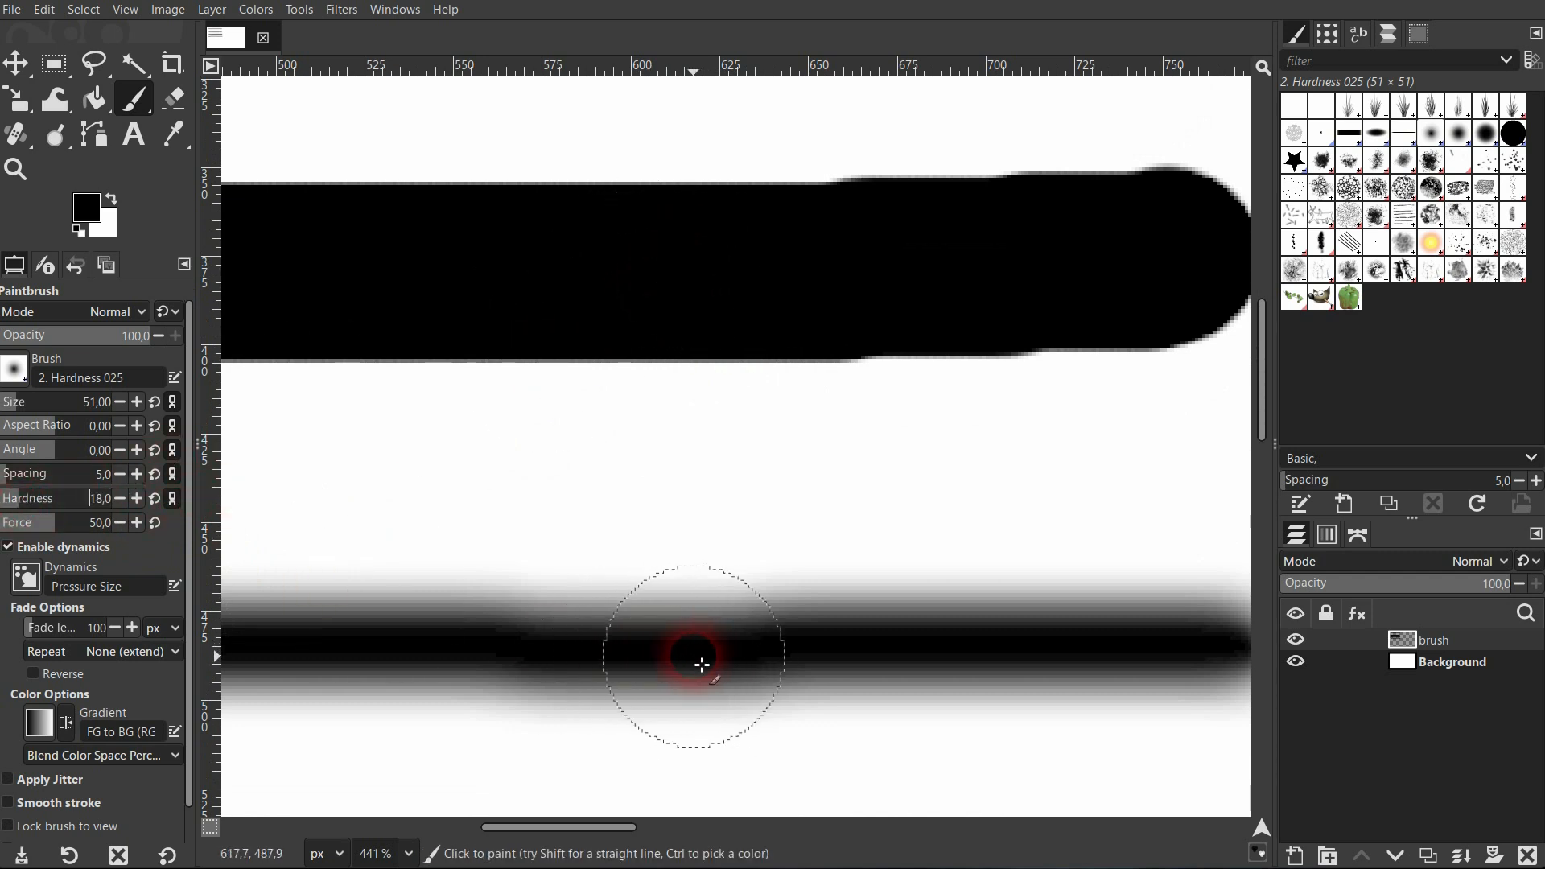
left_click_drag(30, 503, 33, 502)
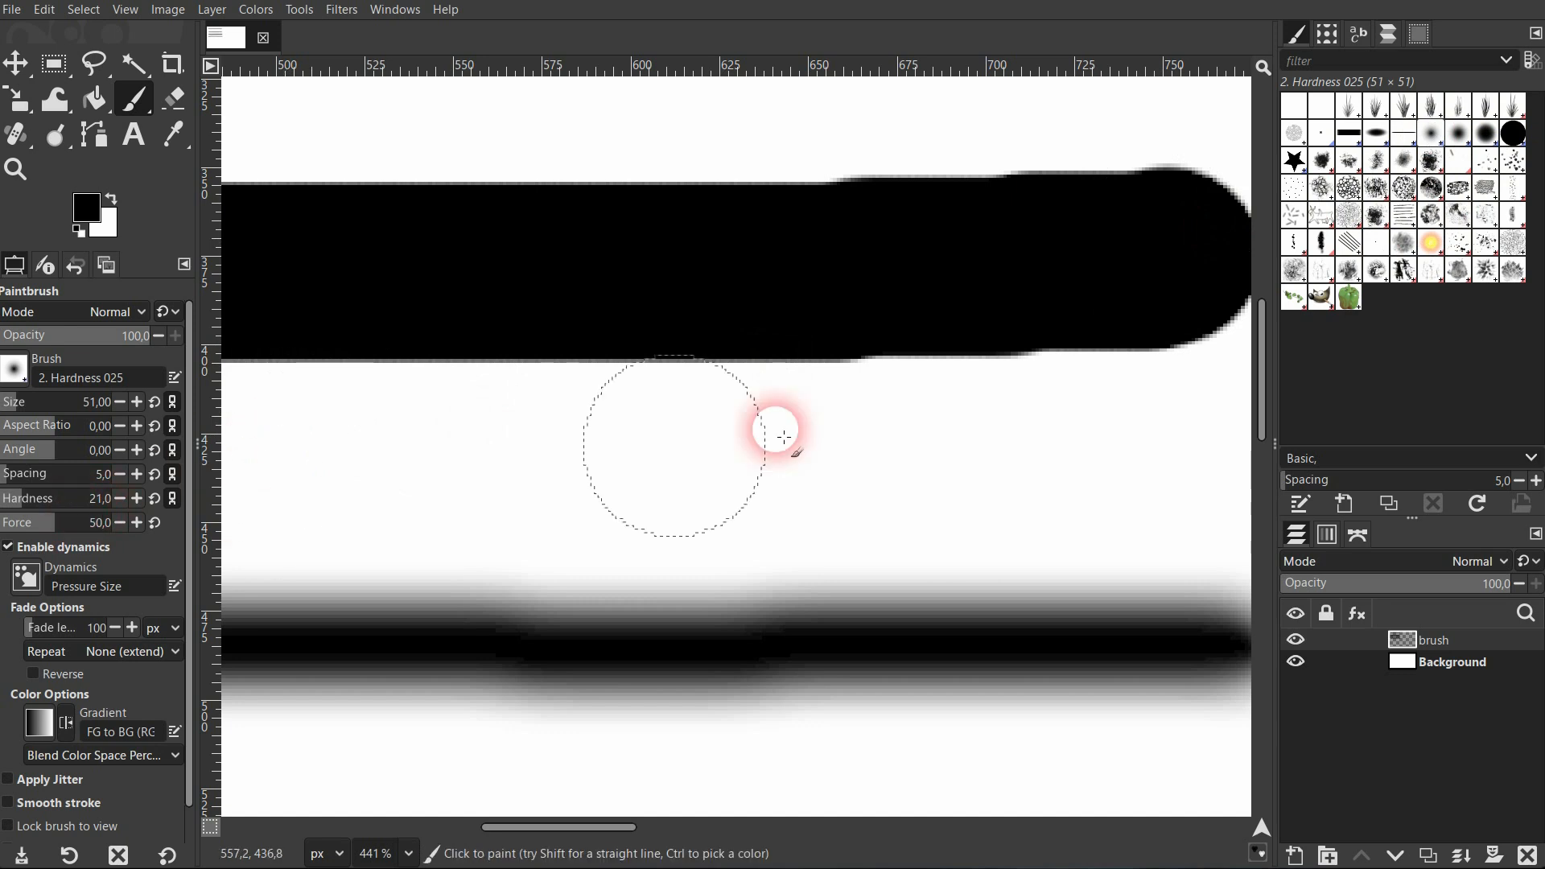
Step: Switch through the 2. Hardness 050, 075 and 100 brushes to compare their hardness settings, and return to 2. Hardness 025
left_click(1461, 145)
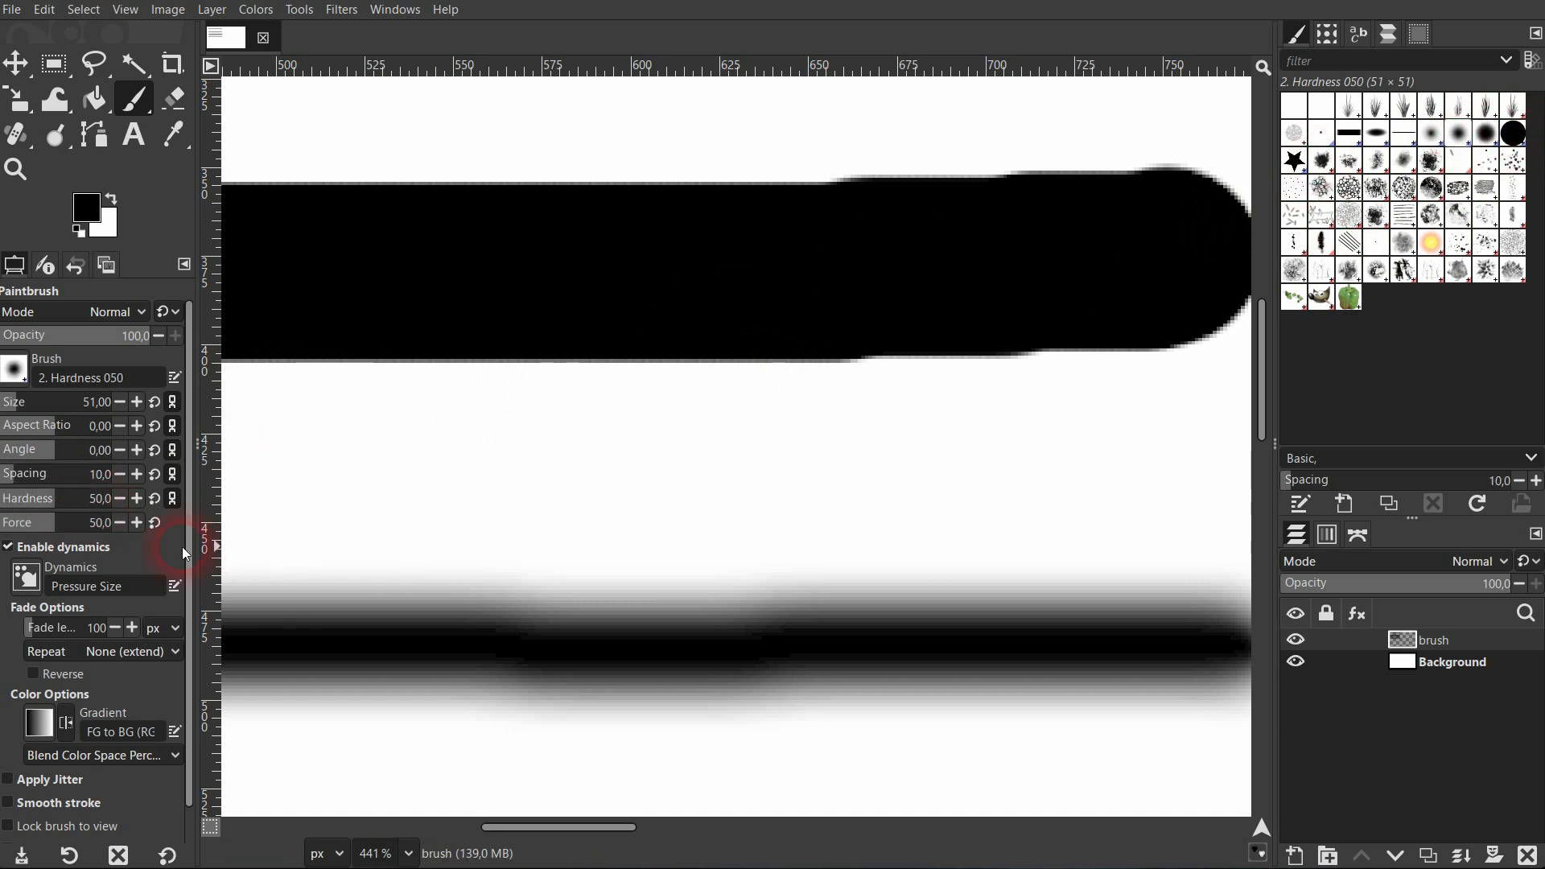
left_click(1485, 136)
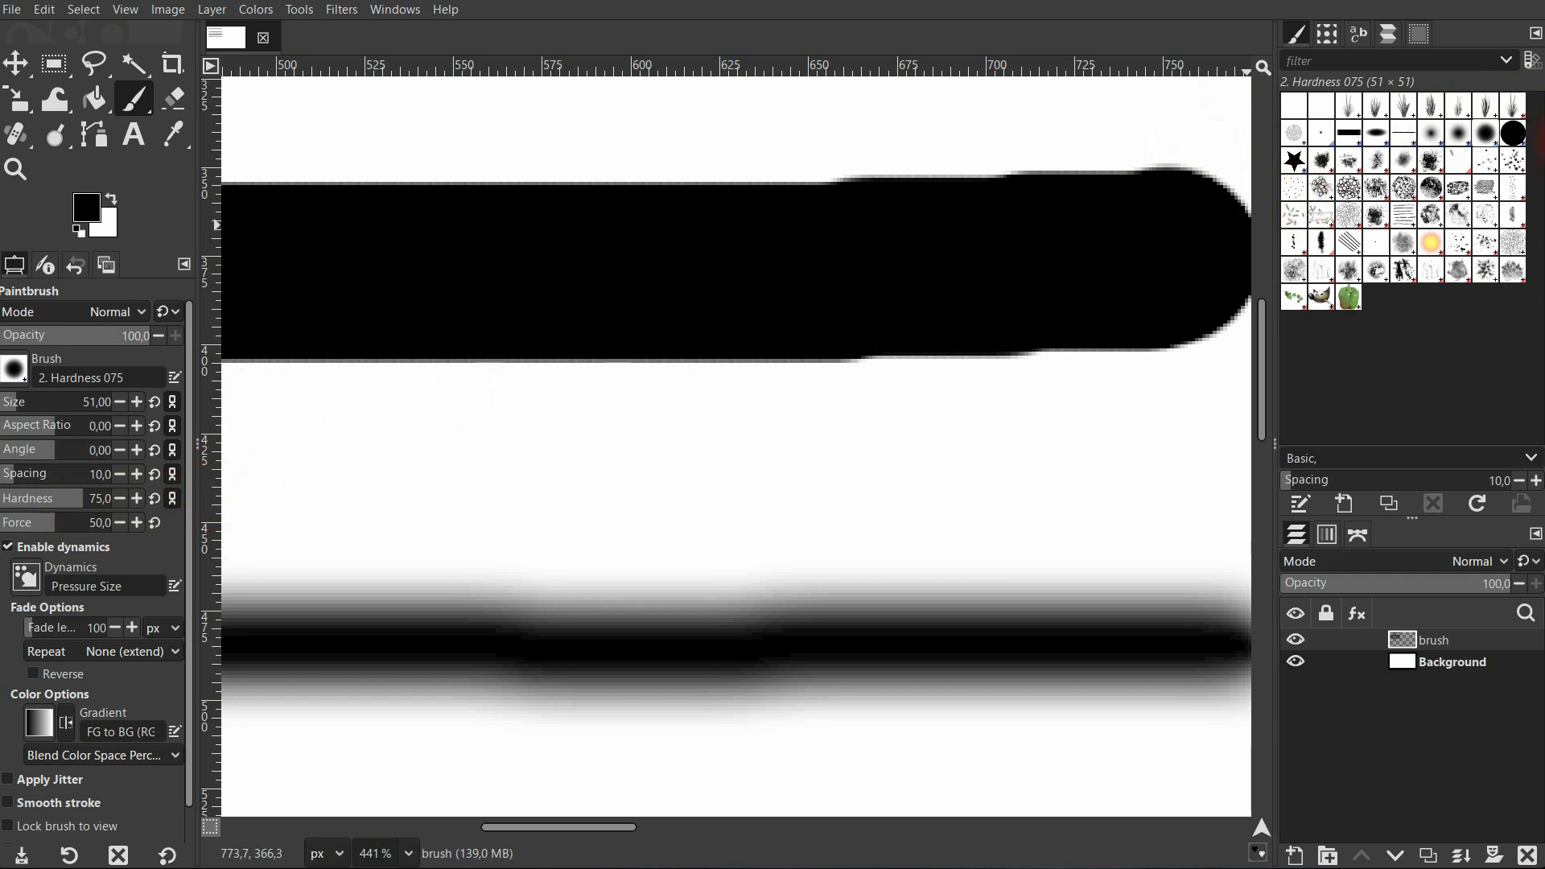
left_click(1514, 135)
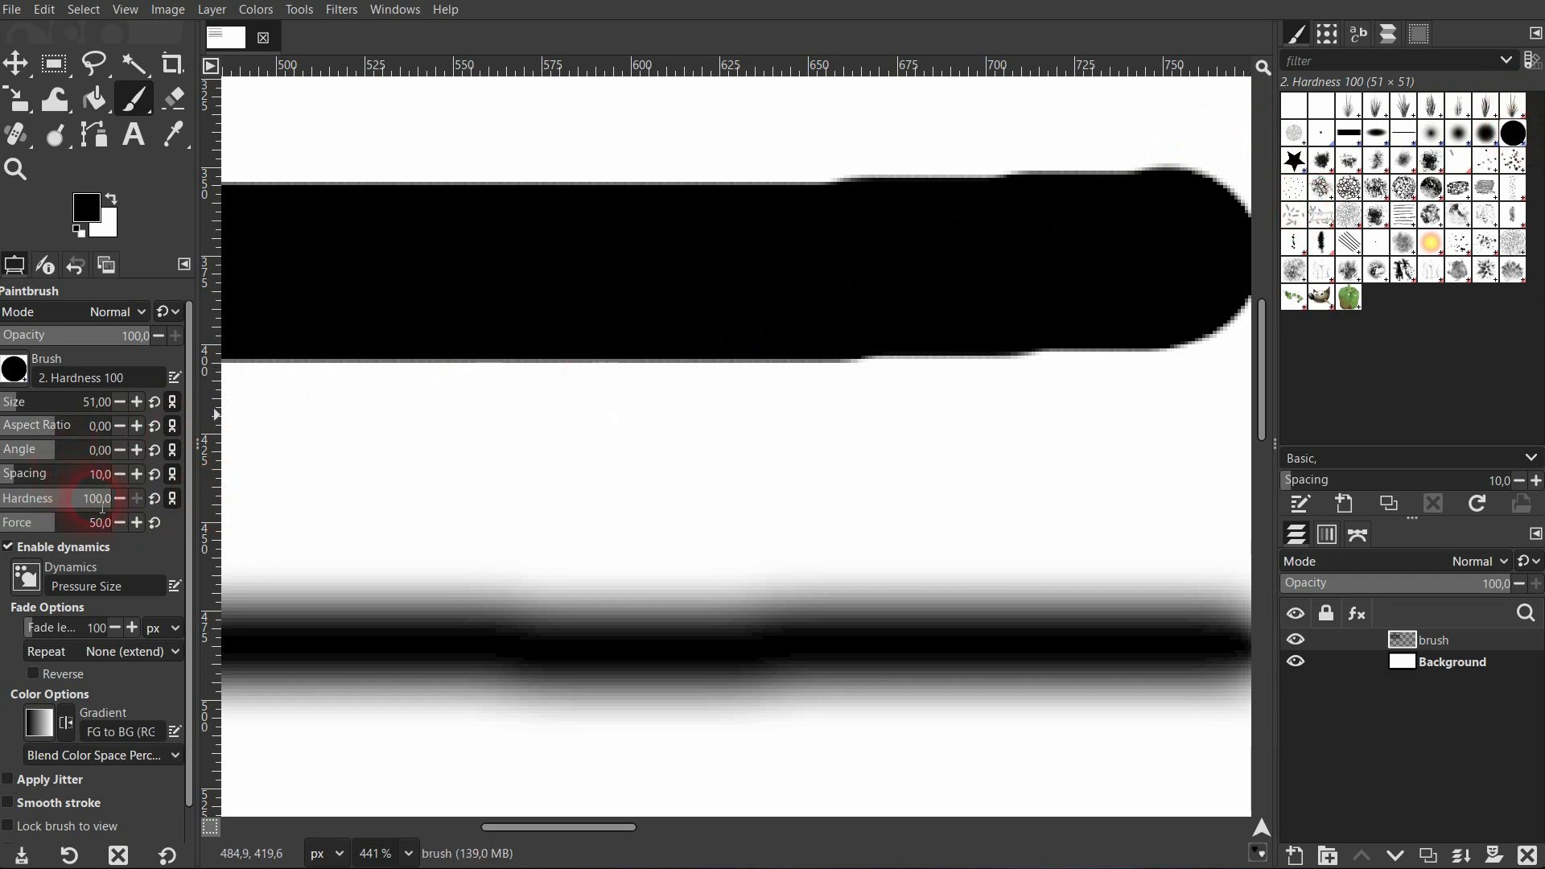
left_click(1440, 141)
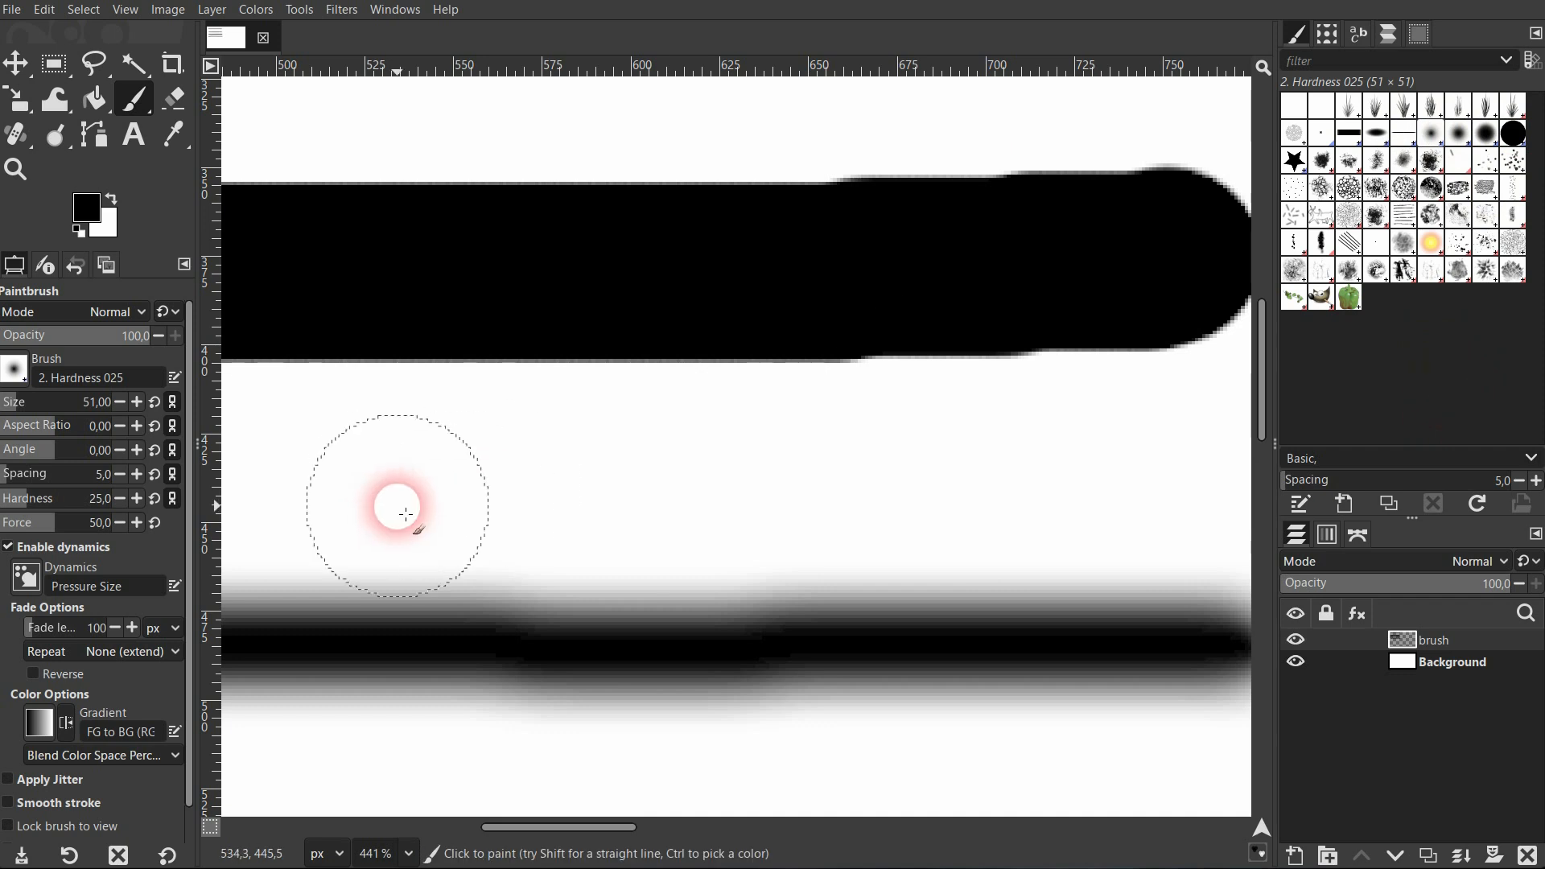
Step: Turn off dynamics for the paintbrush
left_click_drag(406, 513, 800, 568)
key("ctrl+shift+j")
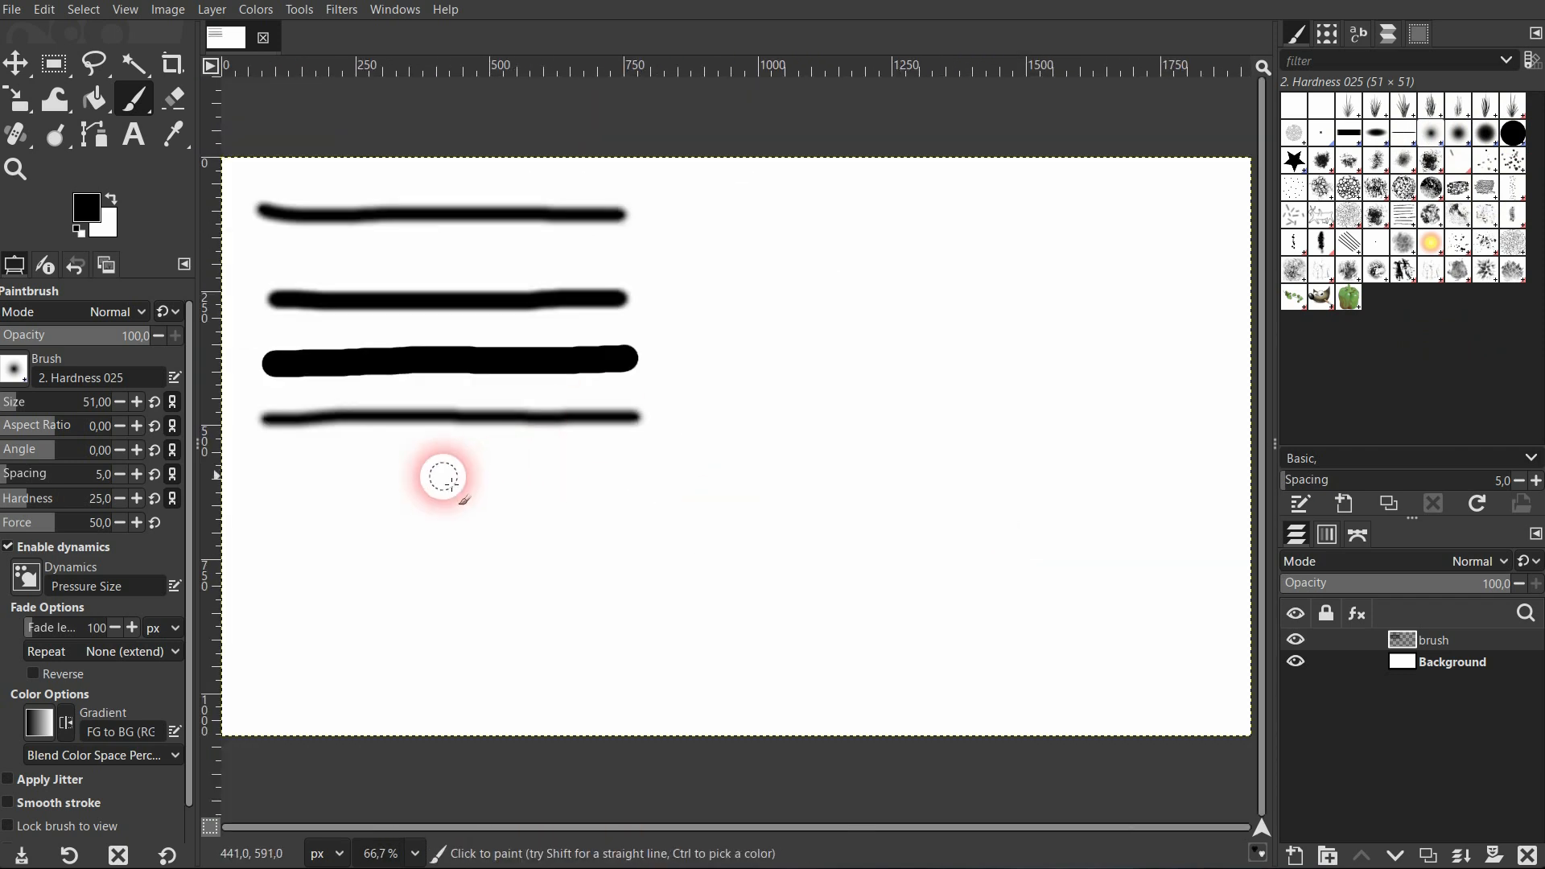
left_click(24, 541)
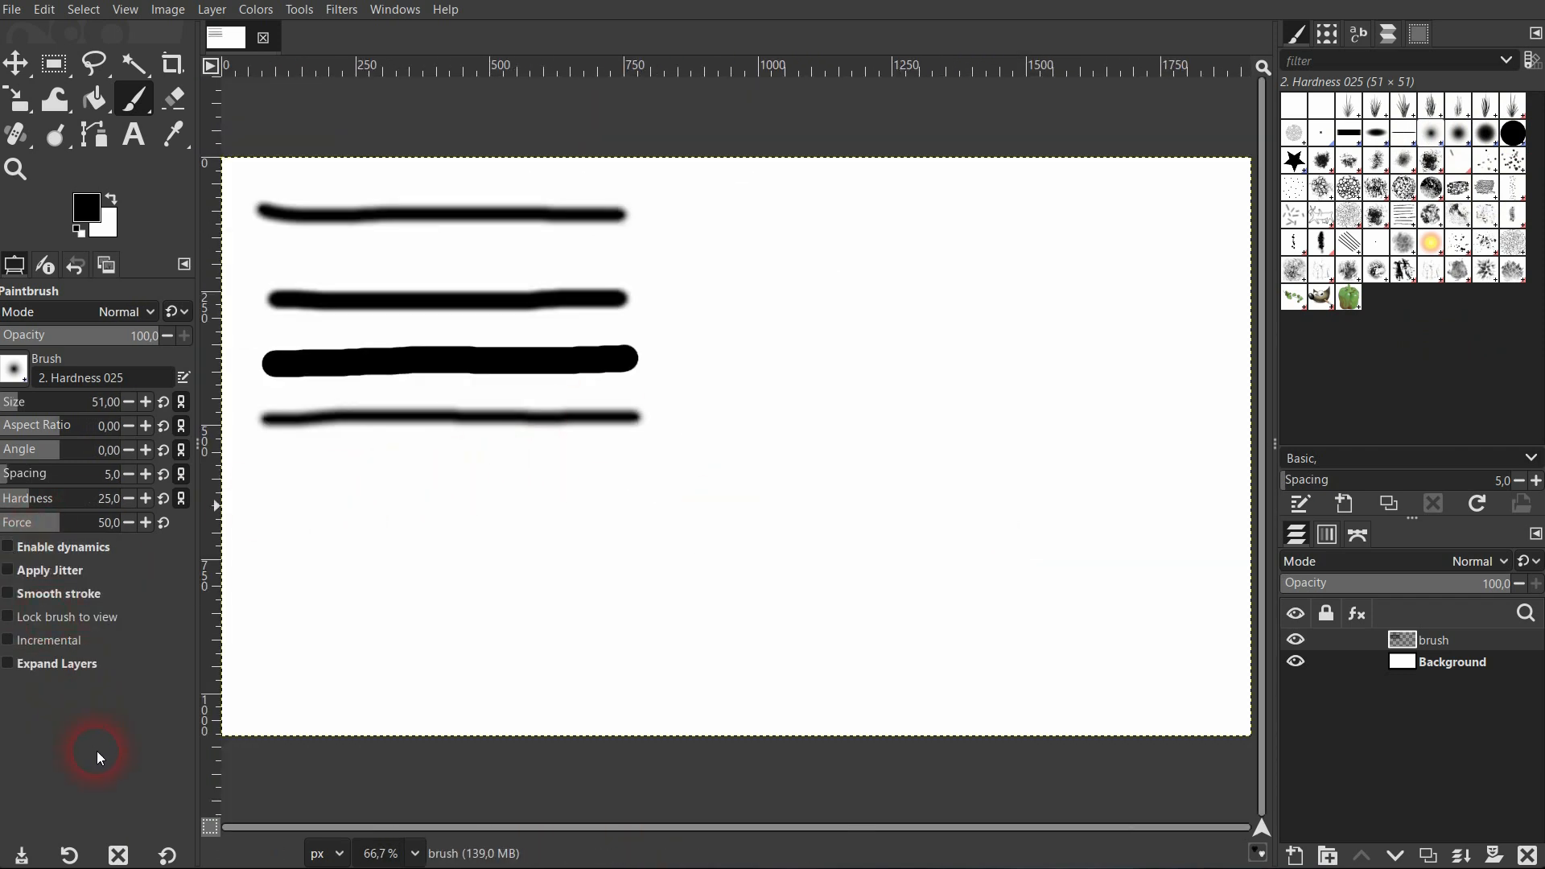